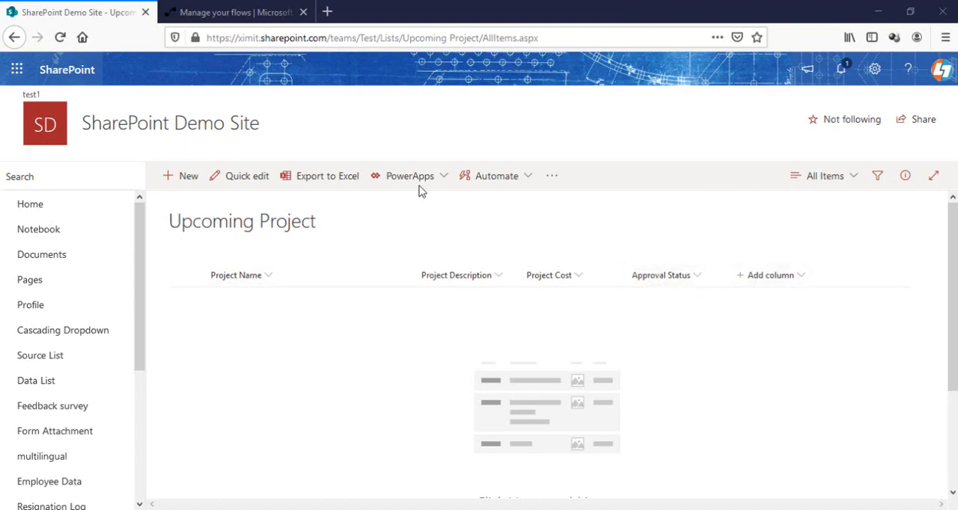
Switch to Power Automate and create an automated flow named "Multilevel Approval" with the SharePoint trigger When an item is created
left_click(227, 15)
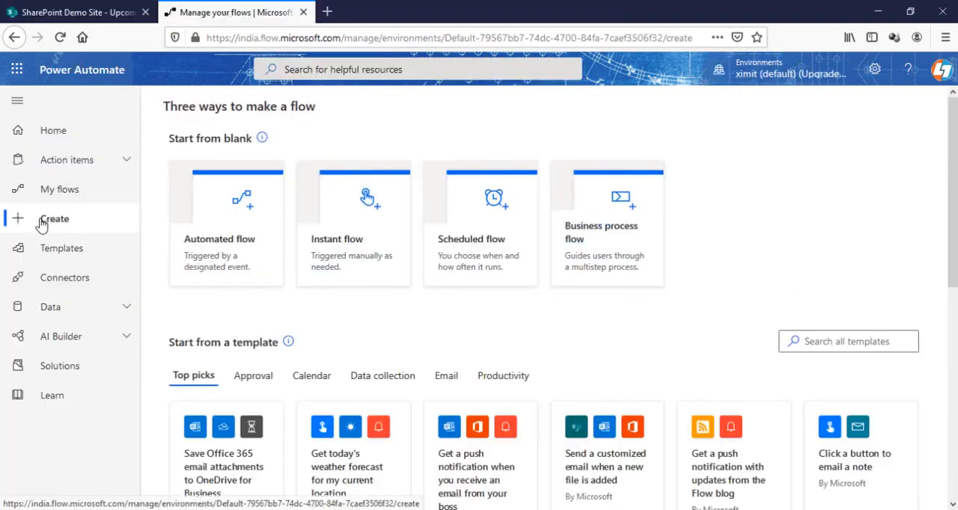
left_click(215, 251)
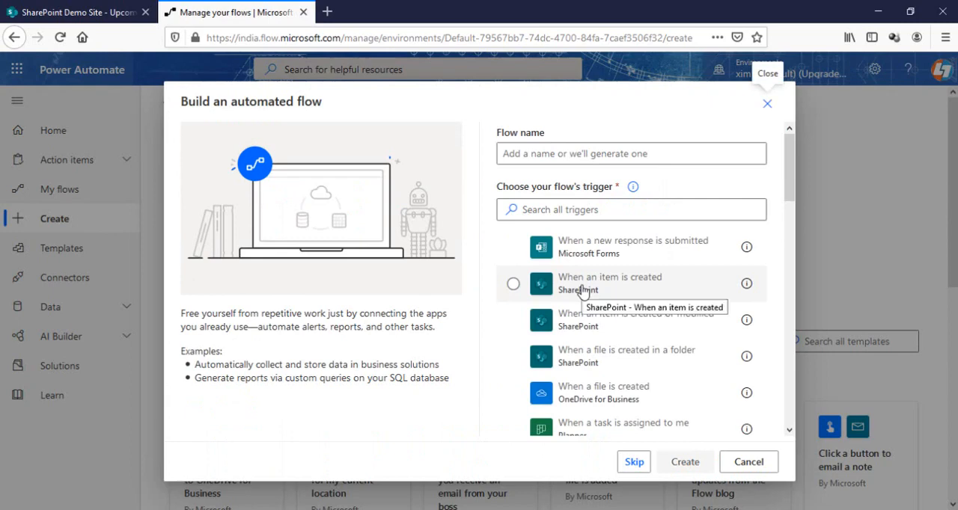
left_click(582, 292)
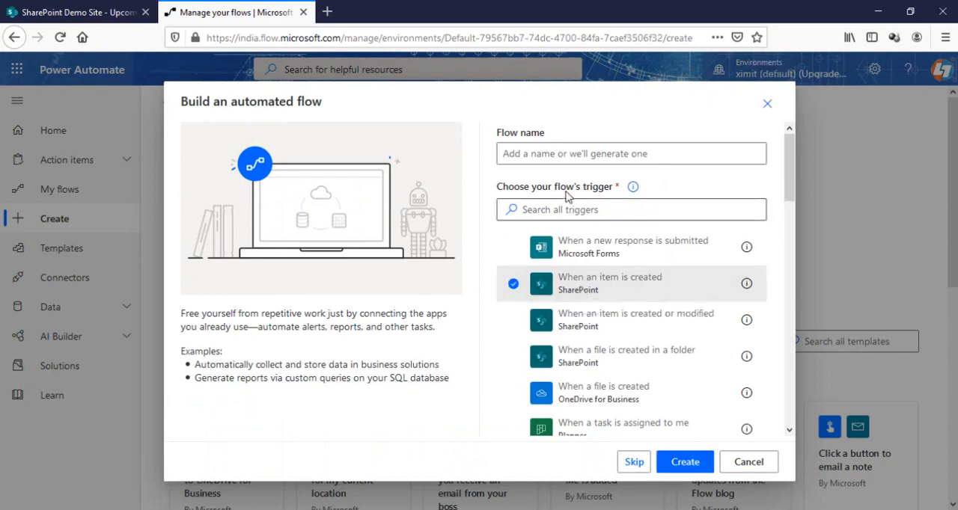
left_click(547, 153)
type("Multilevel Approval")
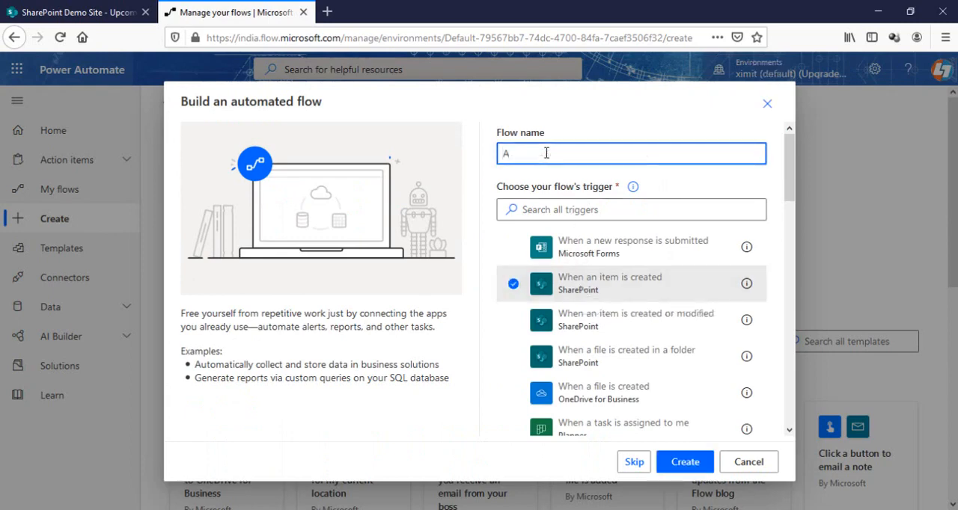
left_click(685, 462)
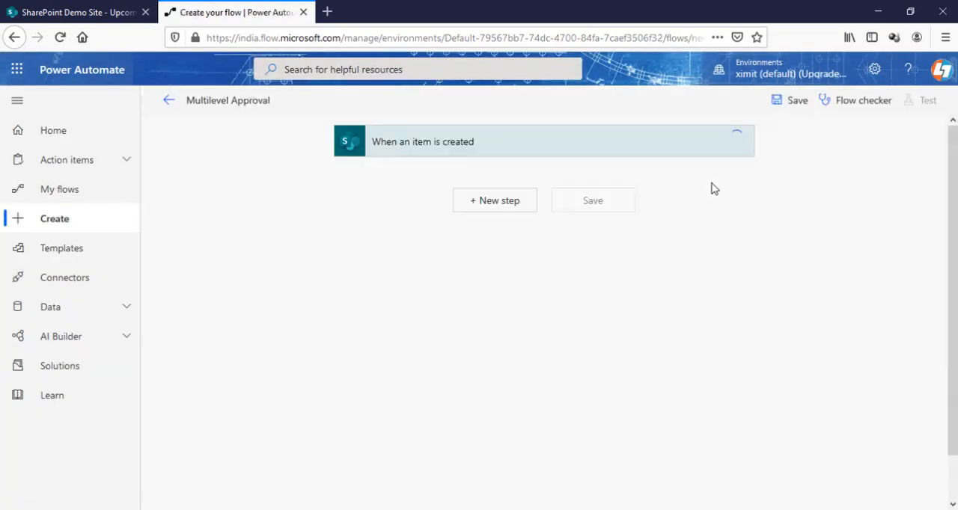
left_click(726, 176)
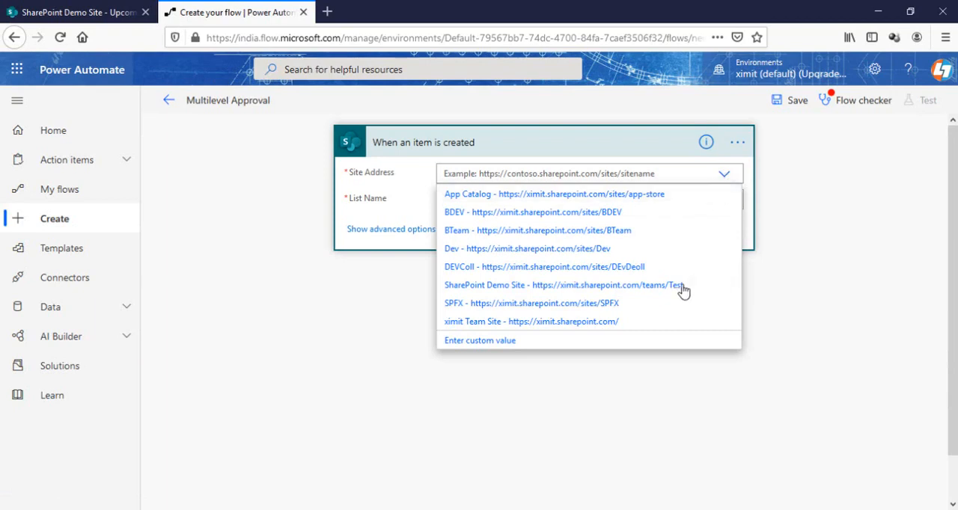
left_click(683, 286)
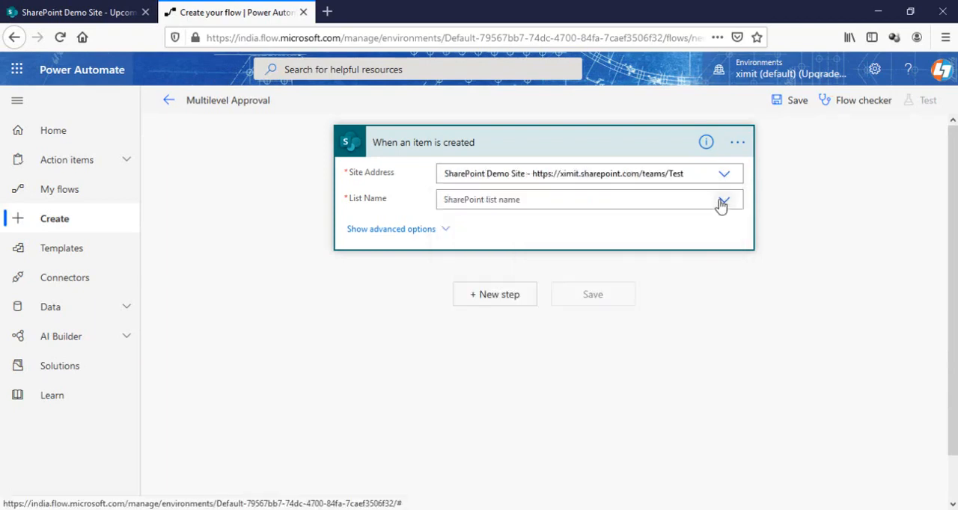
left_click(722, 202)
left_click(515, 145)
Add the Approvals action "Start and wait for an approval" after the trigger
left_click(499, 202)
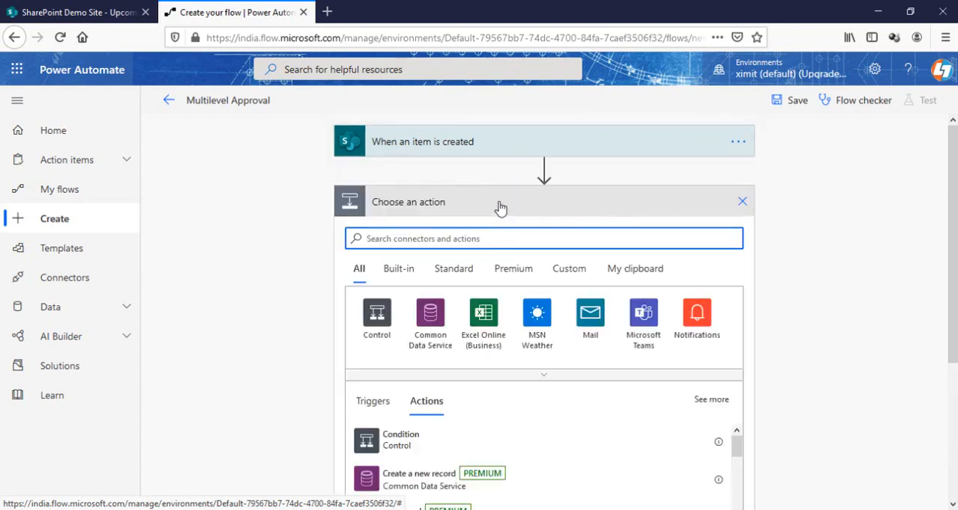
type("approval")
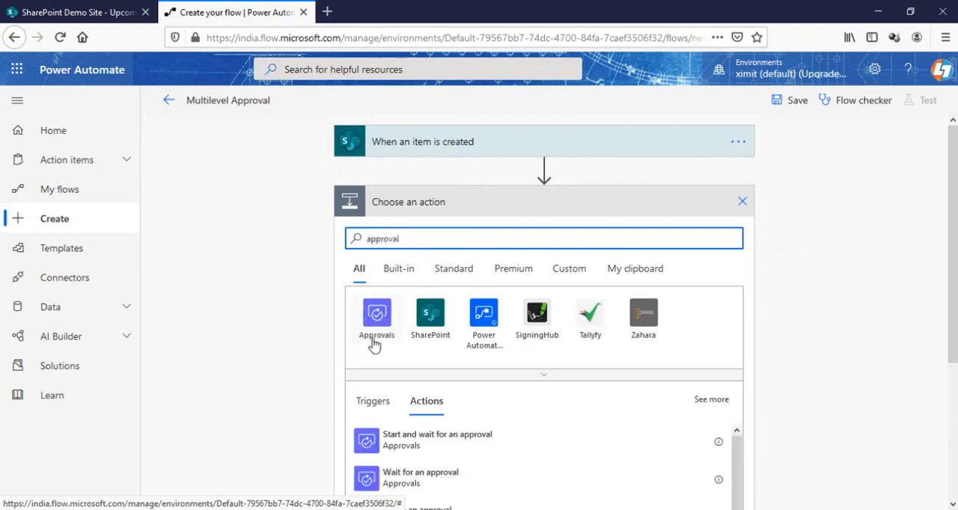
left_click(379, 322)
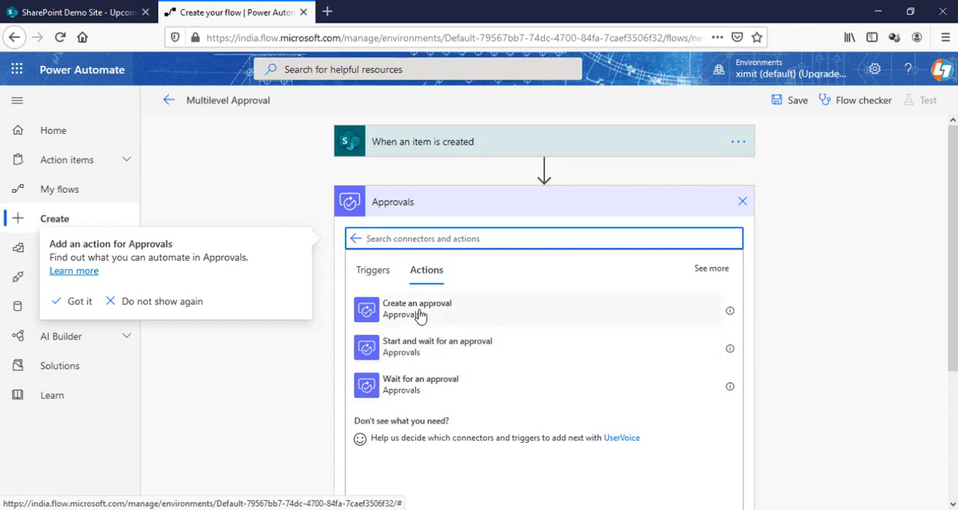
left_click(418, 349)
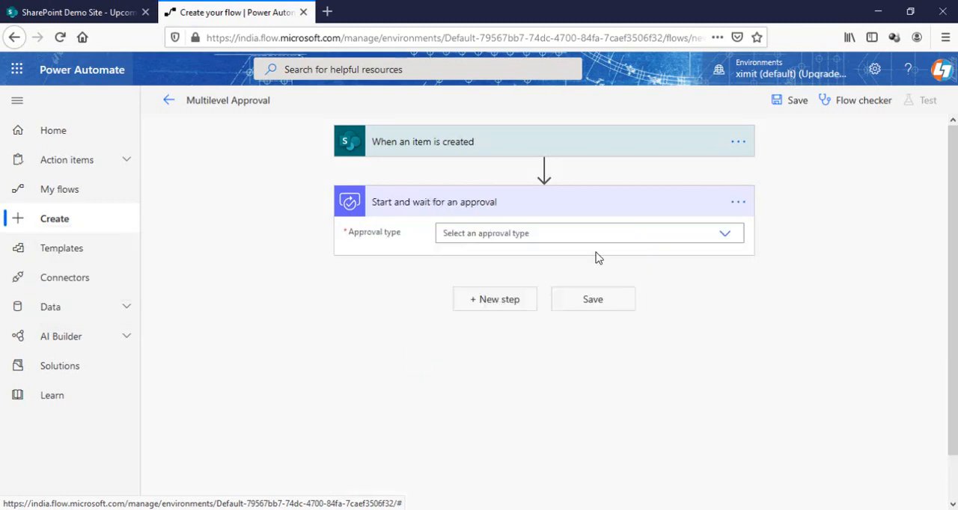
Set the approval type to "Approve/Reject - First to respond" and the title to "Stage 1 Approval"
left_click(648, 232)
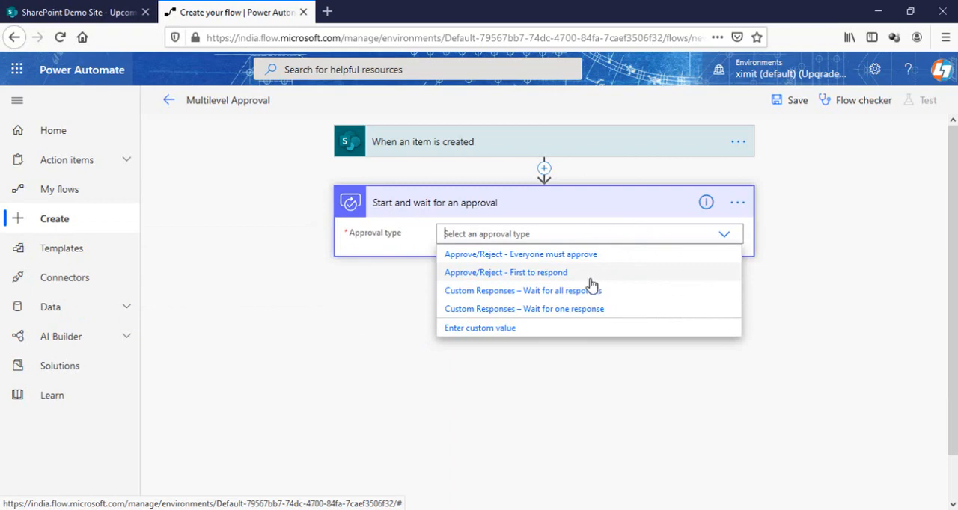
left_click(543, 276)
left_click(477, 259)
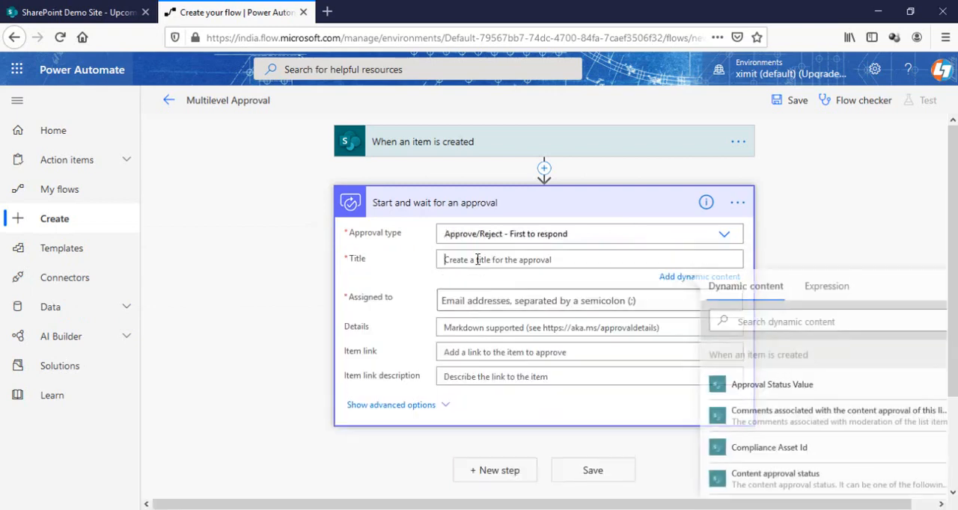
type("Stage")
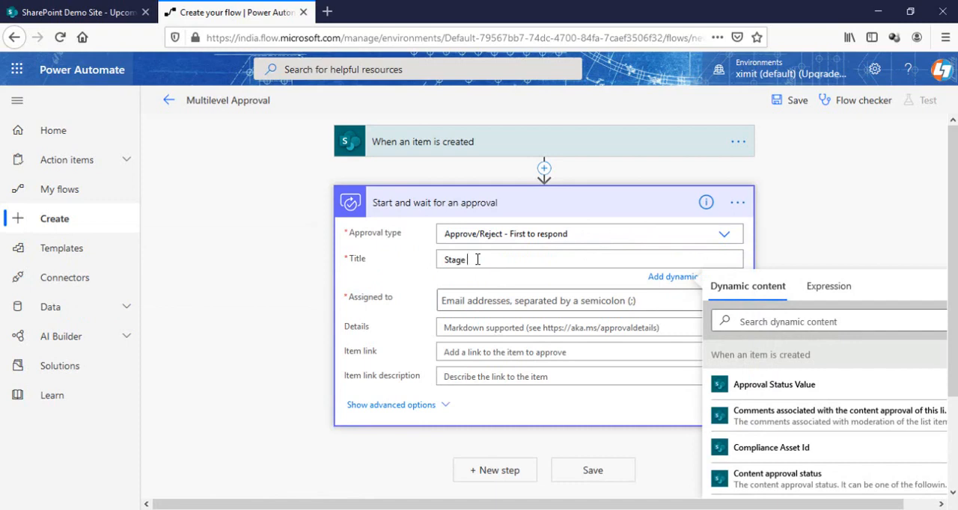
type(" 1 Approval")
Assign the Stage 1 approval to the approver by name, reveal its advanced options, and collapse the action
left_click(459, 302)
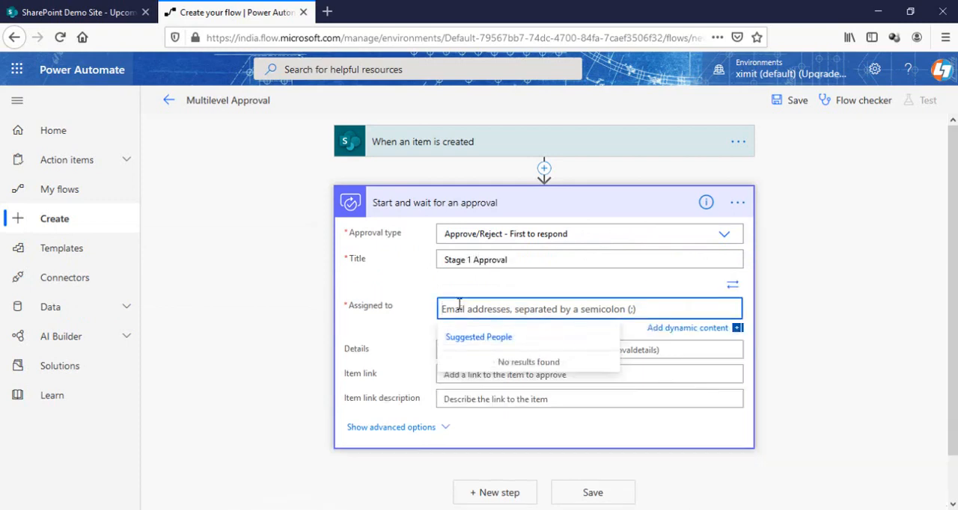
type("praka")
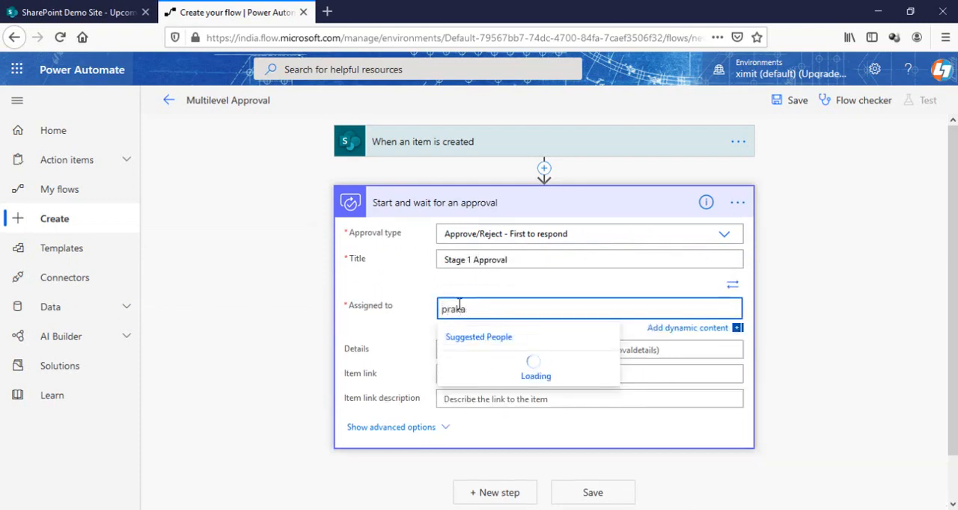
type("sh")
left_click(494, 371)
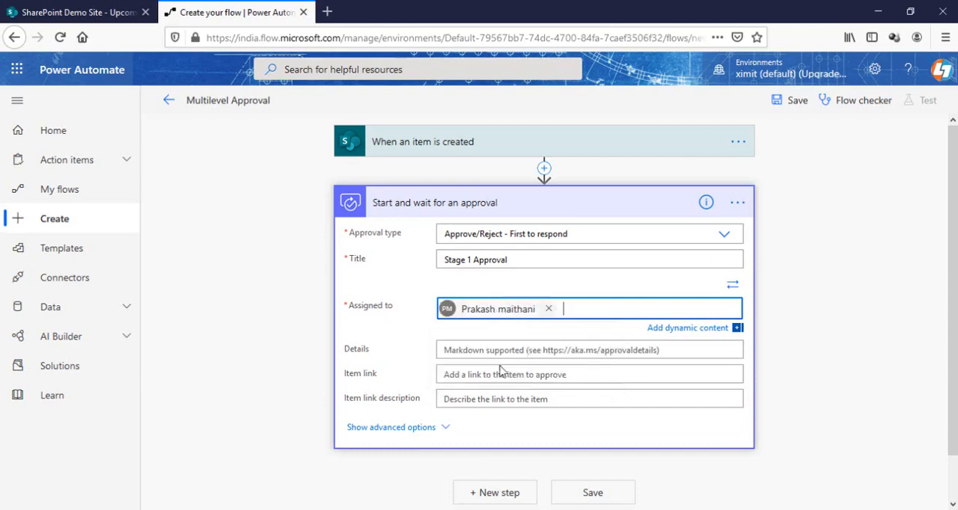
scroll(912, 225, "down", 1)
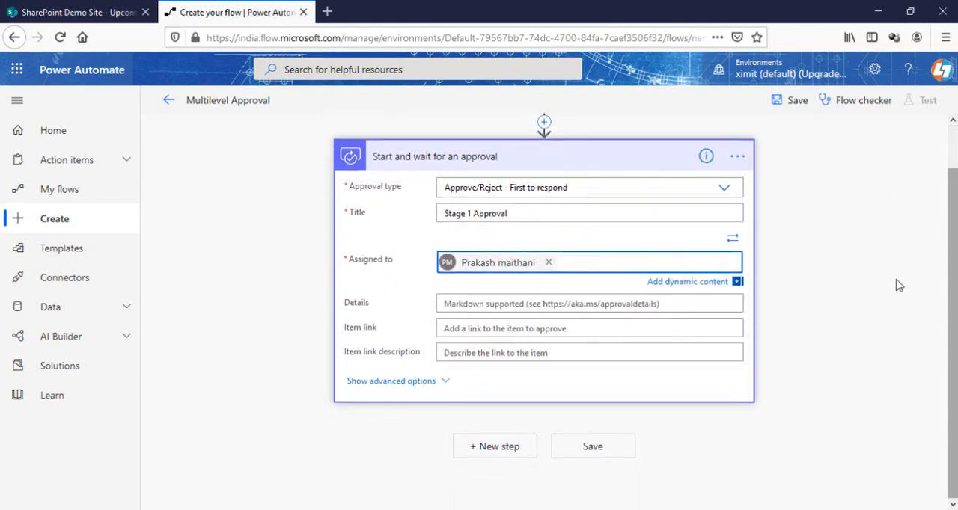
left_click(444, 385)
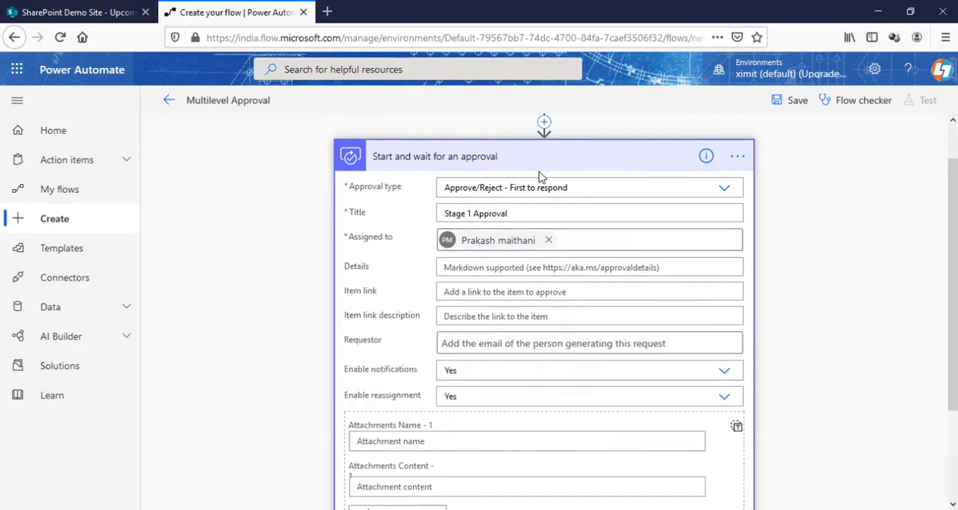
left_click(567, 165)
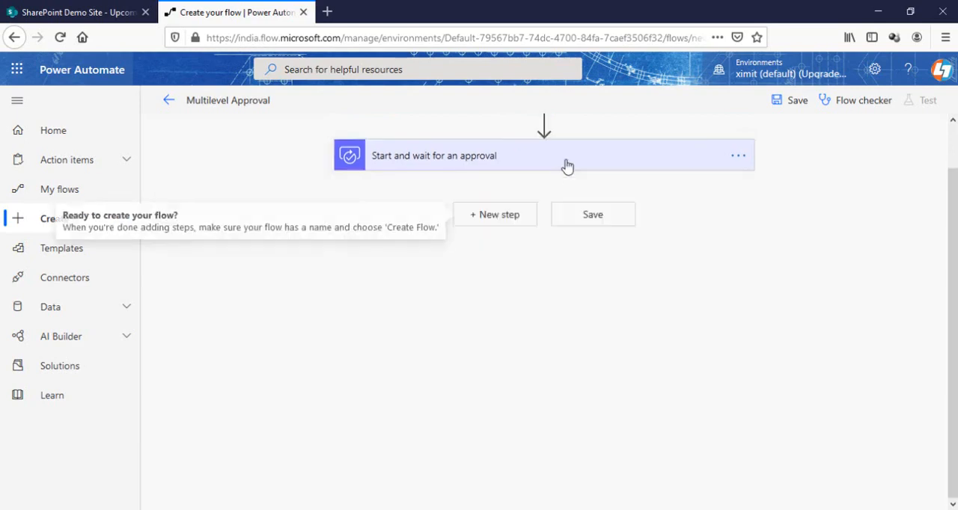
Add a Condition control after the approval action
left_click(499, 224)
left_click(458, 317)
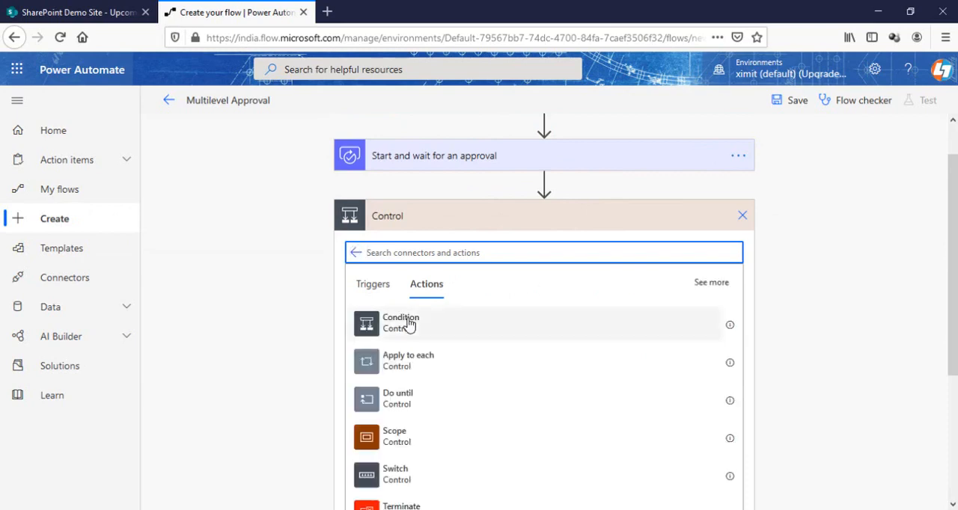
left_click(409, 324)
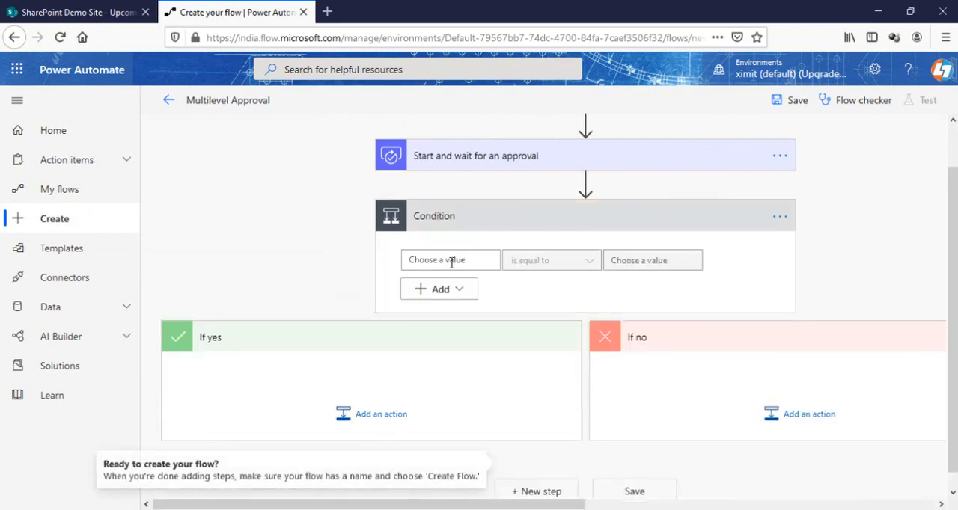
Set the condition to check that the approval's Outcome is equal to "Approve"
left_click(459, 259)
scroll(955, 346, "down", 3)
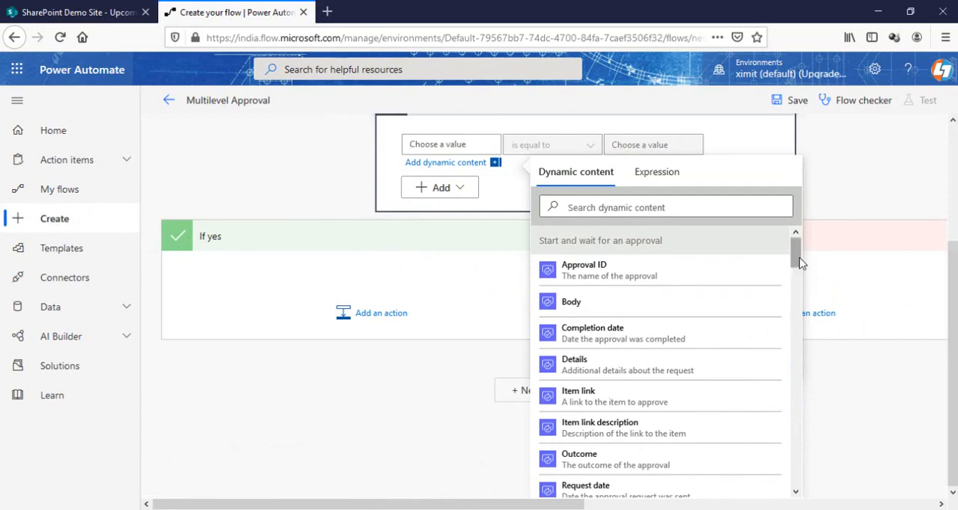
left_click_drag(800, 262, 804, 280)
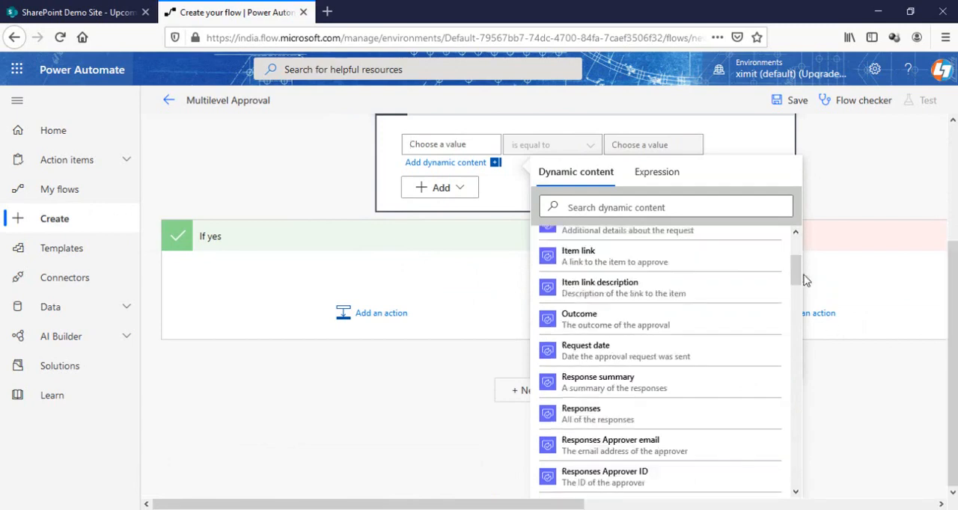
type("respose")
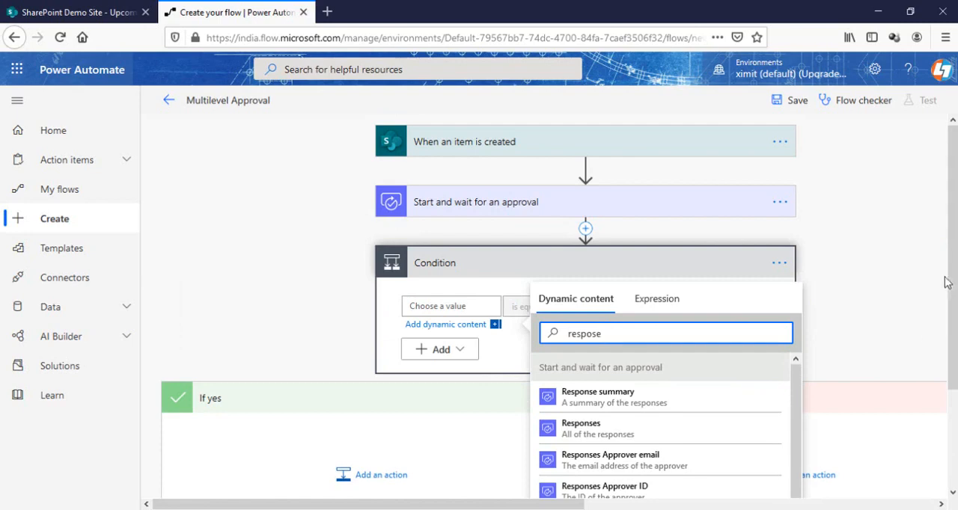
scroll(947, 282, "down", 1)
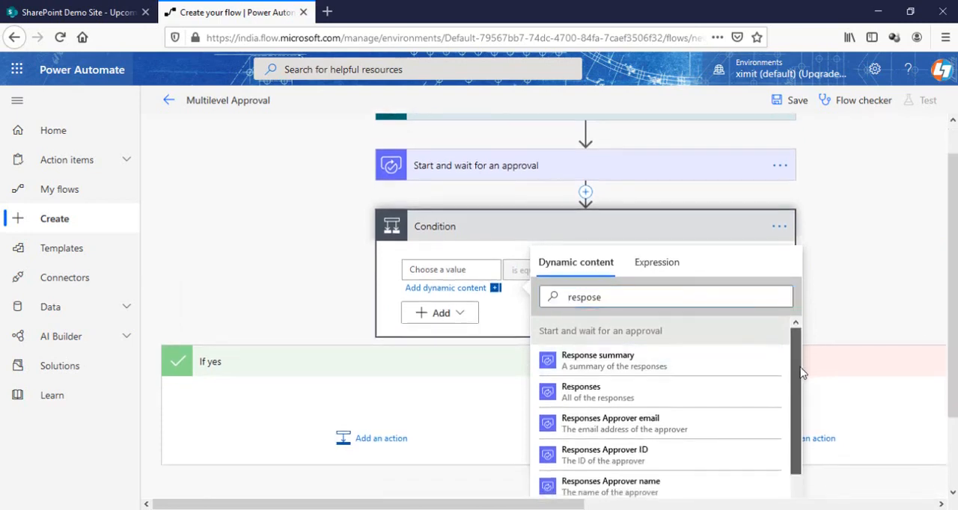
scroll(801, 372, "down", 1)
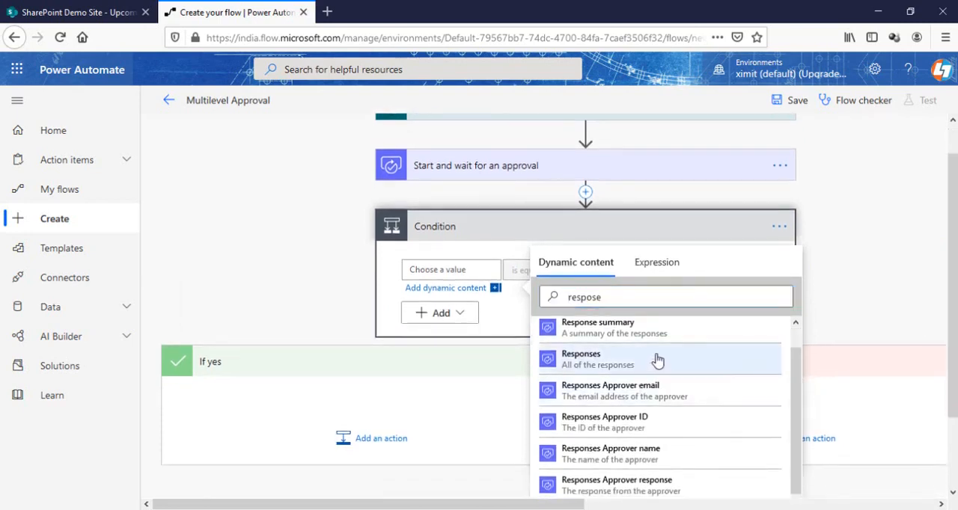
scroll(657, 362, "up", 1)
left_click(617, 298)
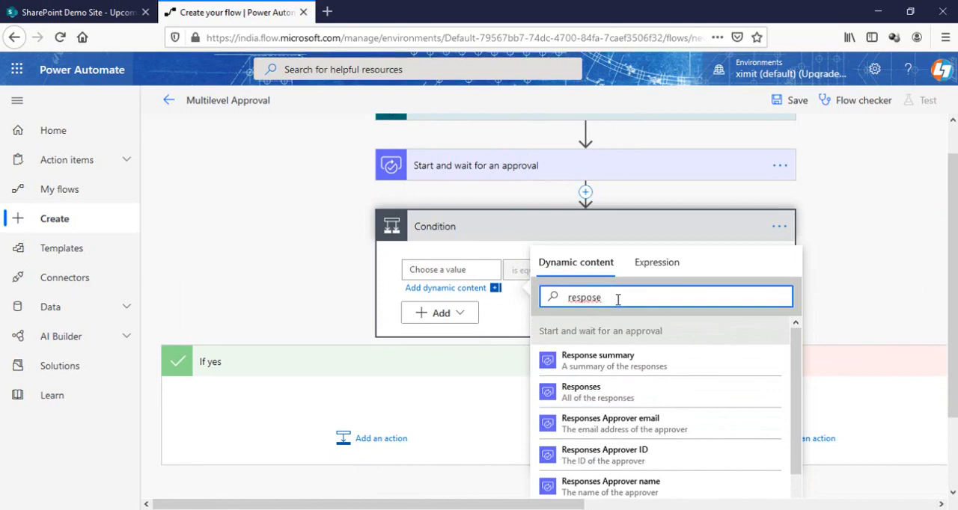
key("BackSpace")
key("BackSpace")
key("BackSpace")
key("BackSpace")
key("BackSpace")
key("BackSpace")
key("BackSpace")
type("out")
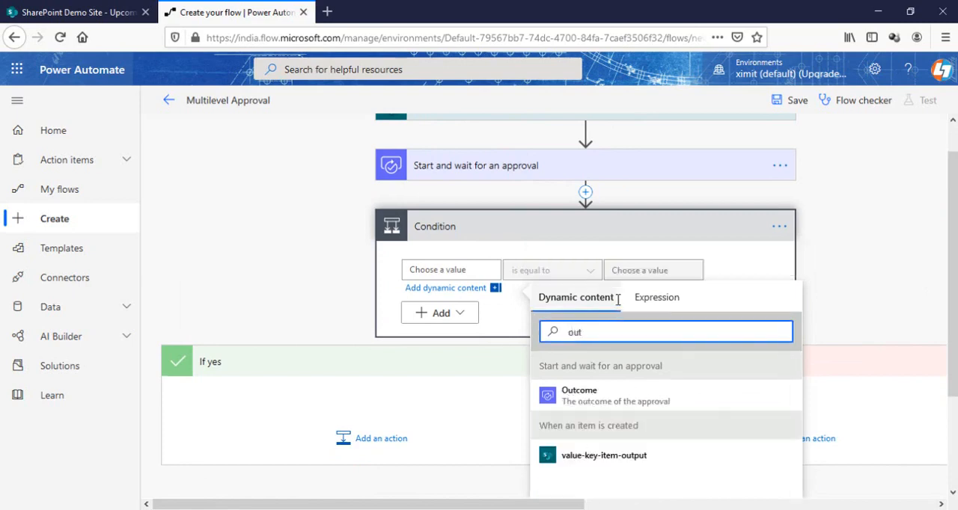
left_click(594, 397)
left_click(648, 269)
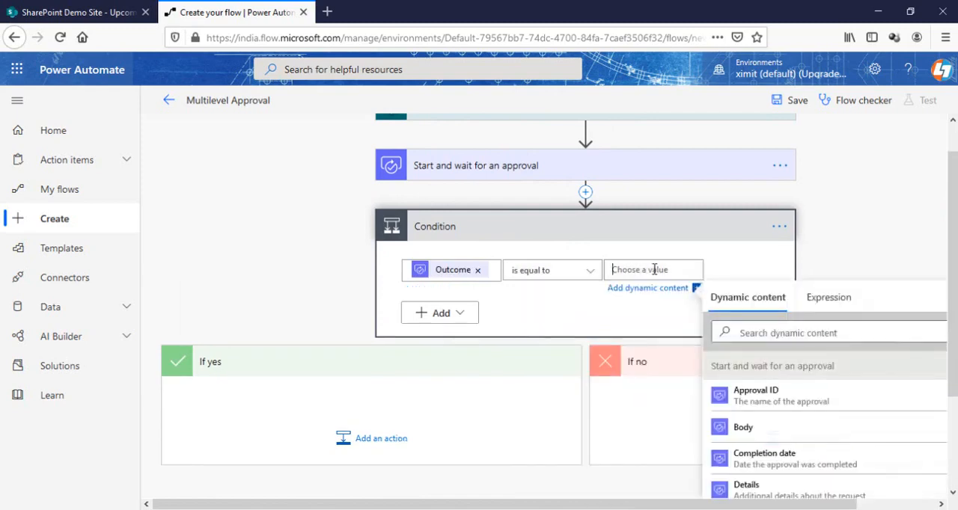
type("Approve")
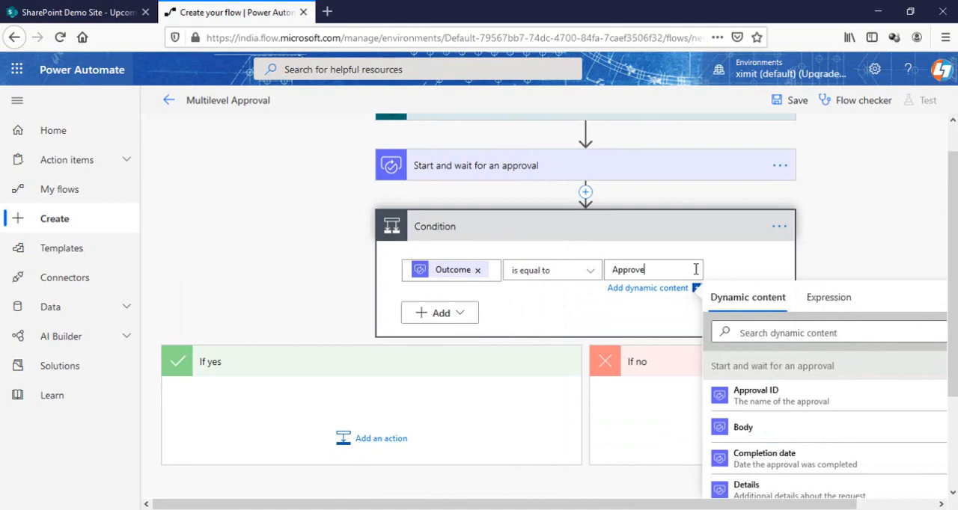
Add an Office 365 Outlook "Send an email (V2)" action to the If yes branch of the condition
scroll(809, 295, "down", 2)
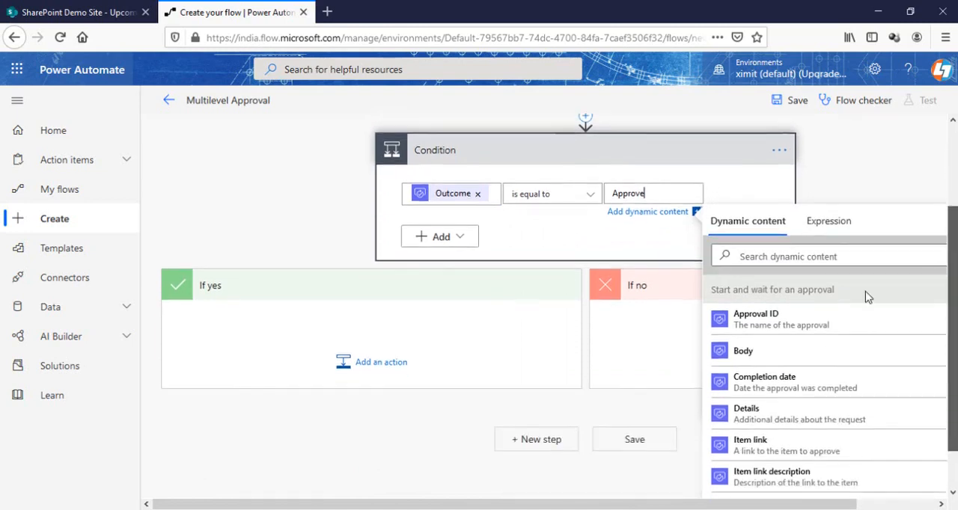
left_click(378, 363)
type("out")
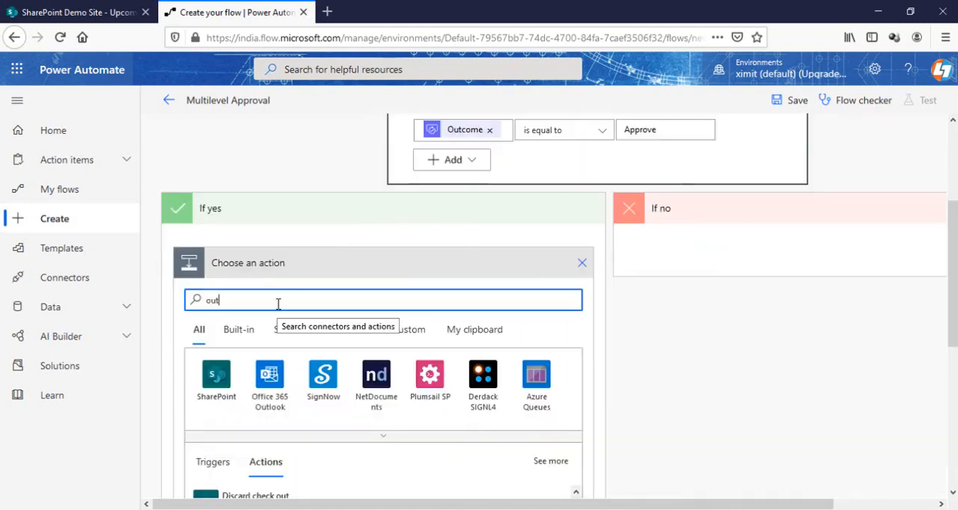
left_click(271, 381)
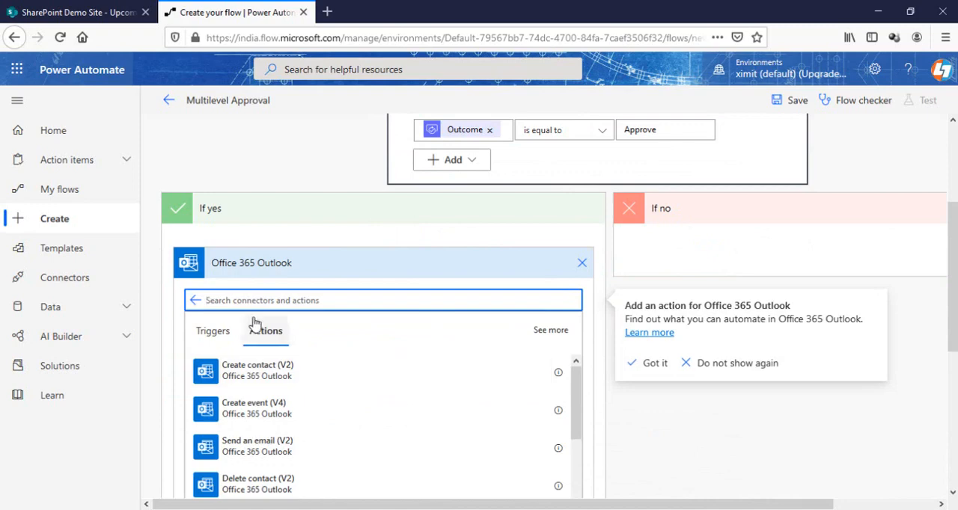
type("send")
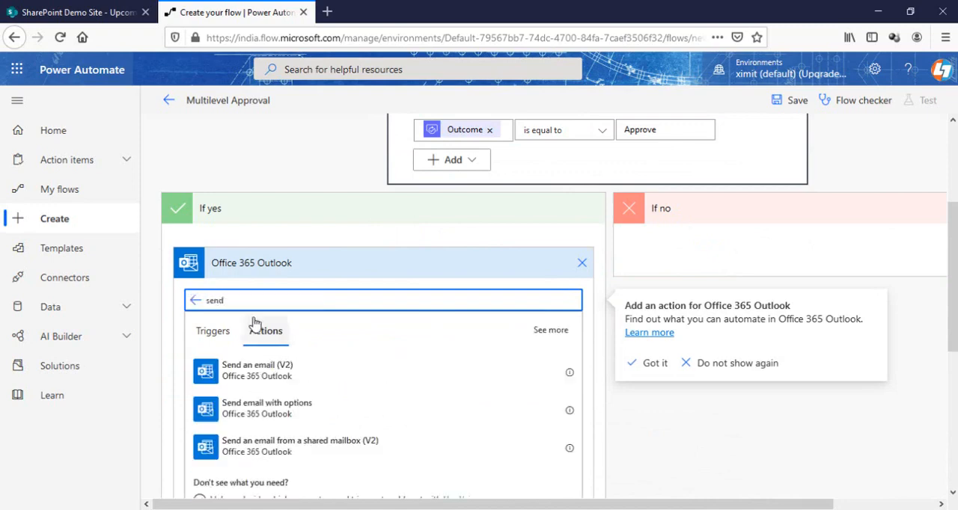
left_click(256, 367)
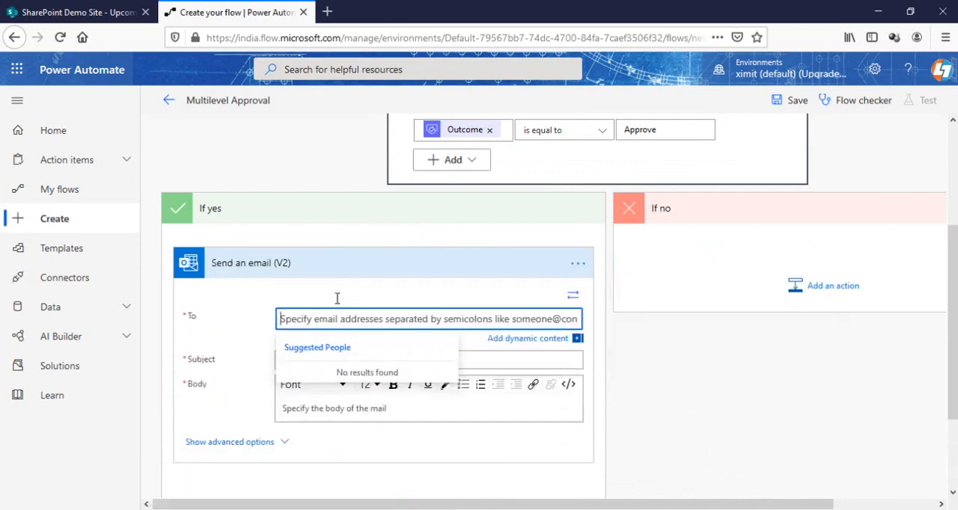
Address the email to the dynamic Created By Email value and set its subject to "Approval Stage 1"
left_click(527, 338)
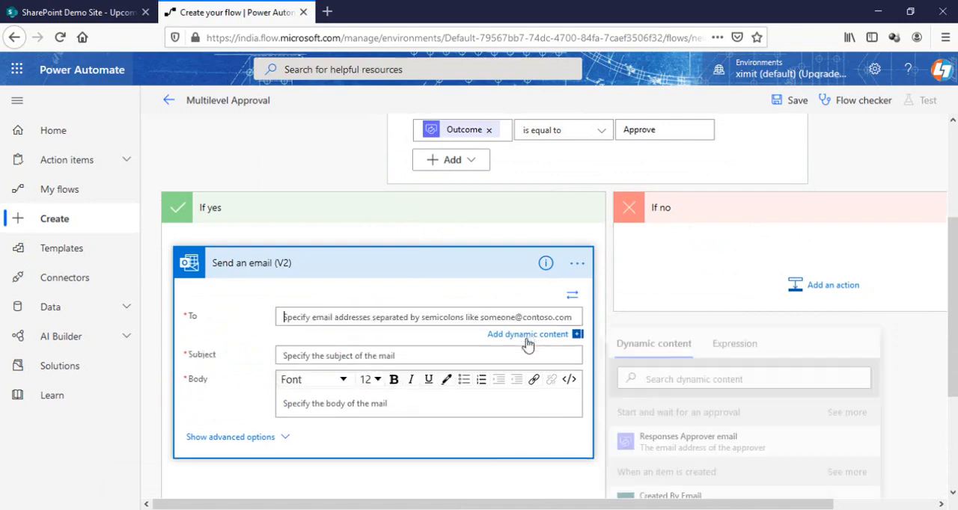
scroll(919, 385, "down", 2)
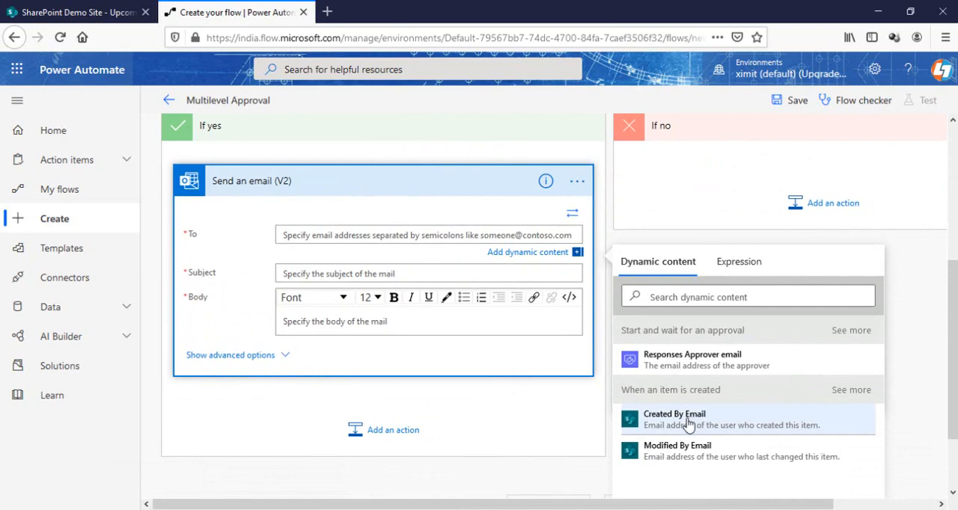
left_click(688, 421)
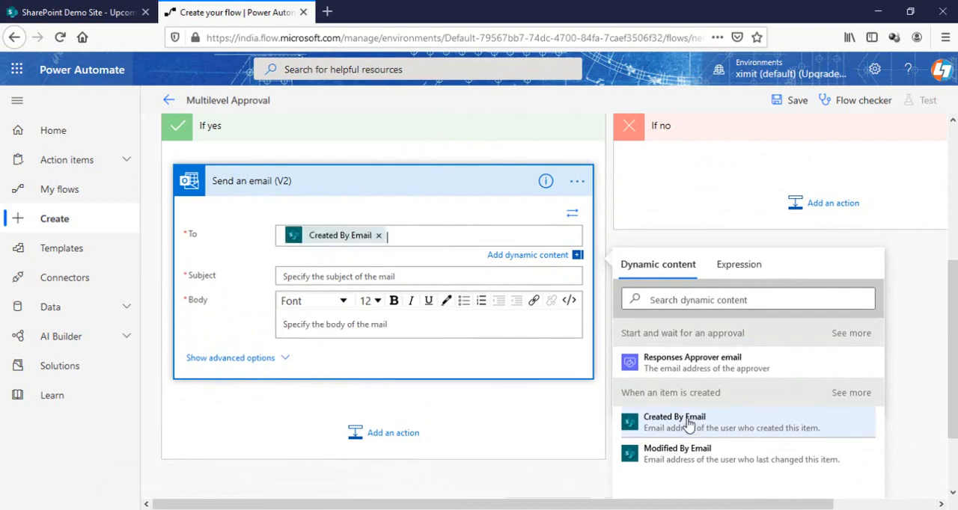
left_click(360, 277)
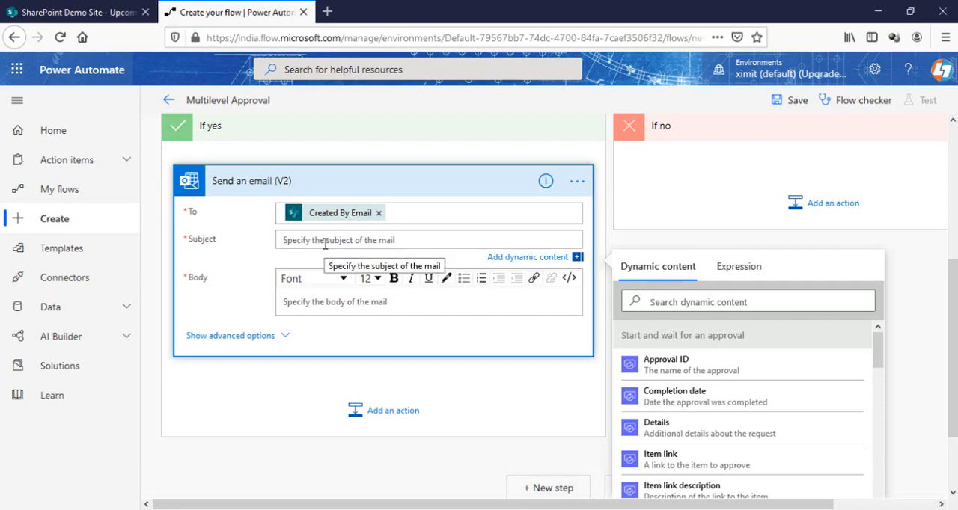
type("Approval")
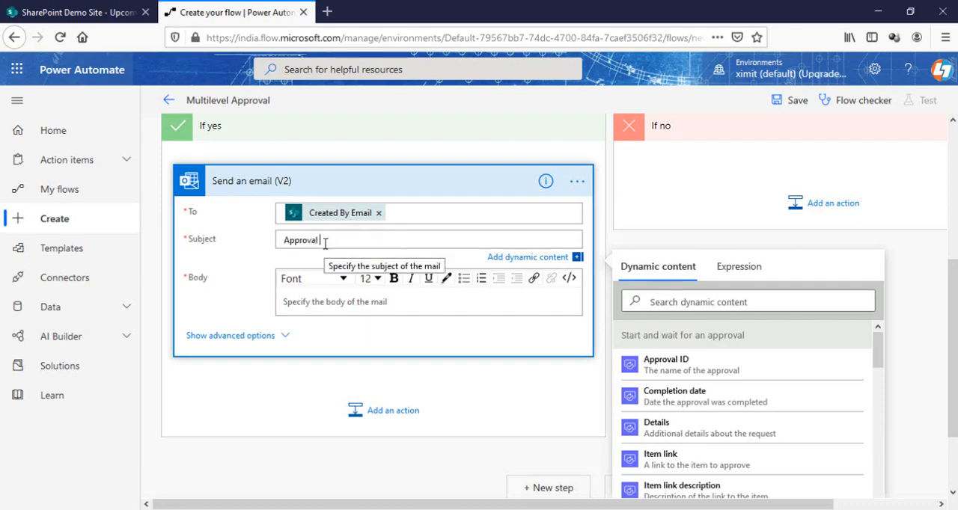
type(" Stage ")
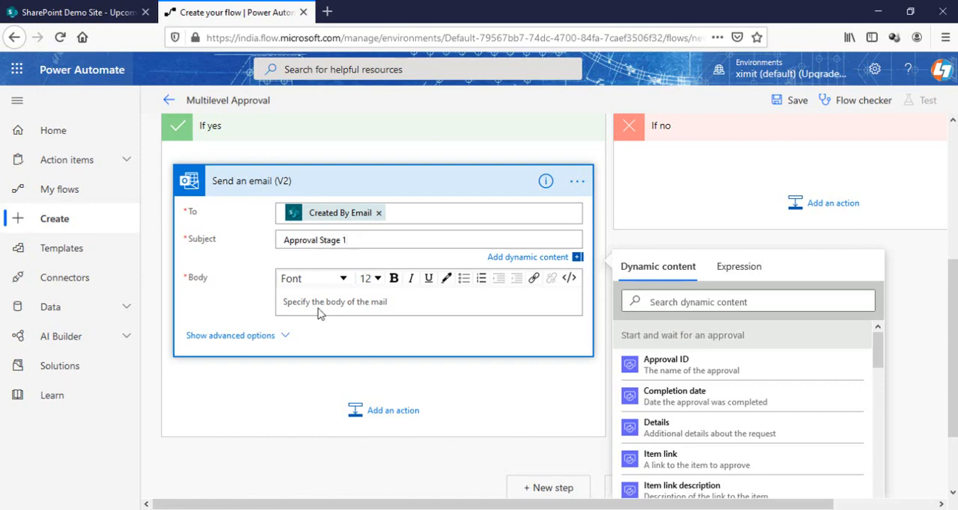
type("1")
Write the email body "Hi [Created By DisplayName], Your request in Stage 1. Regards", reveal the advanced options, and collapse the email action
left_click(291, 336)
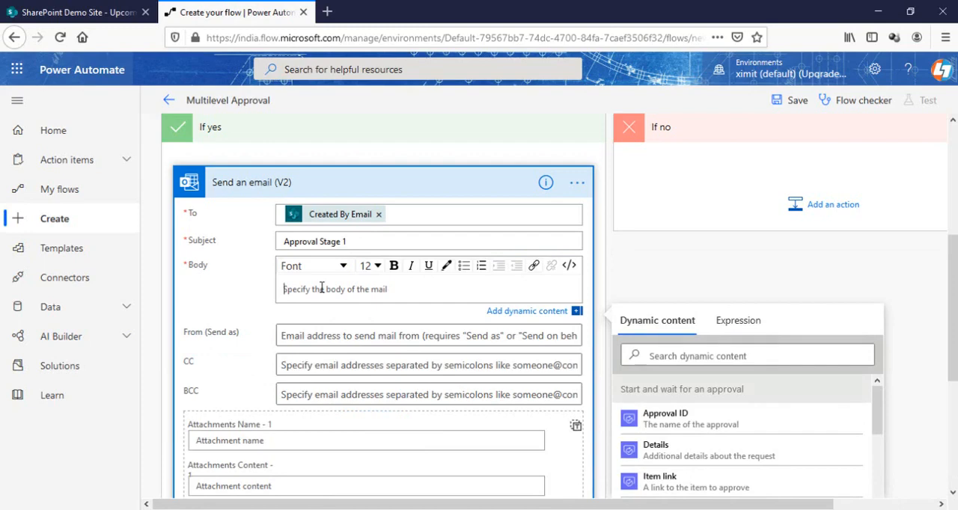
type("Hi")
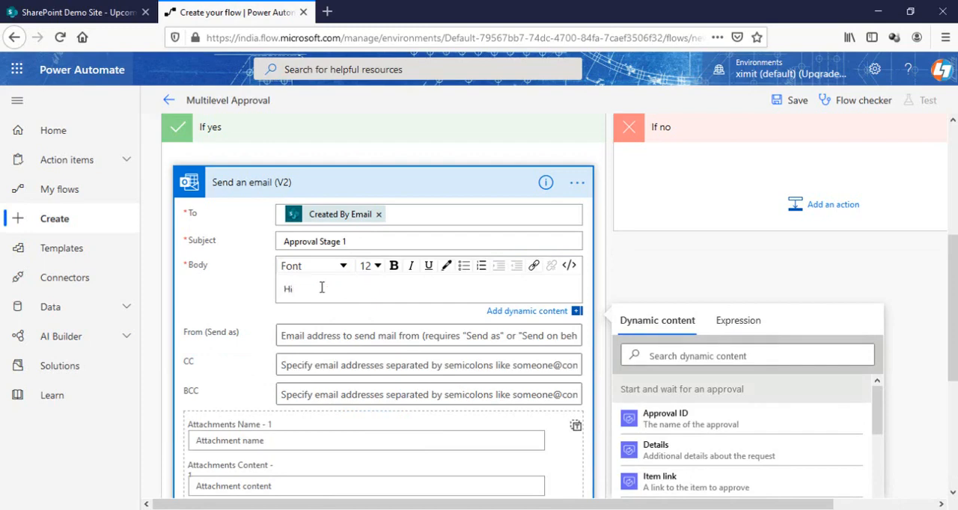
type("created")
left_click(693, 440)
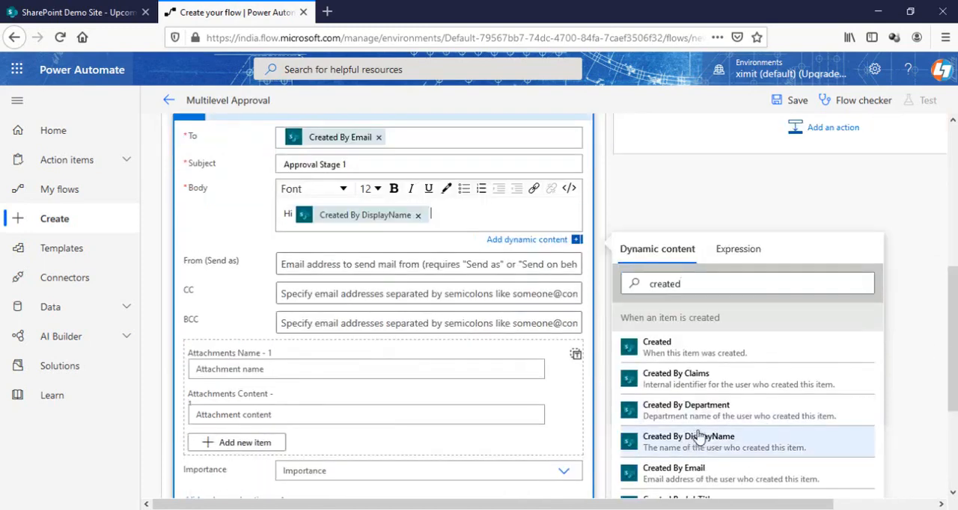
key("ctrl+v")
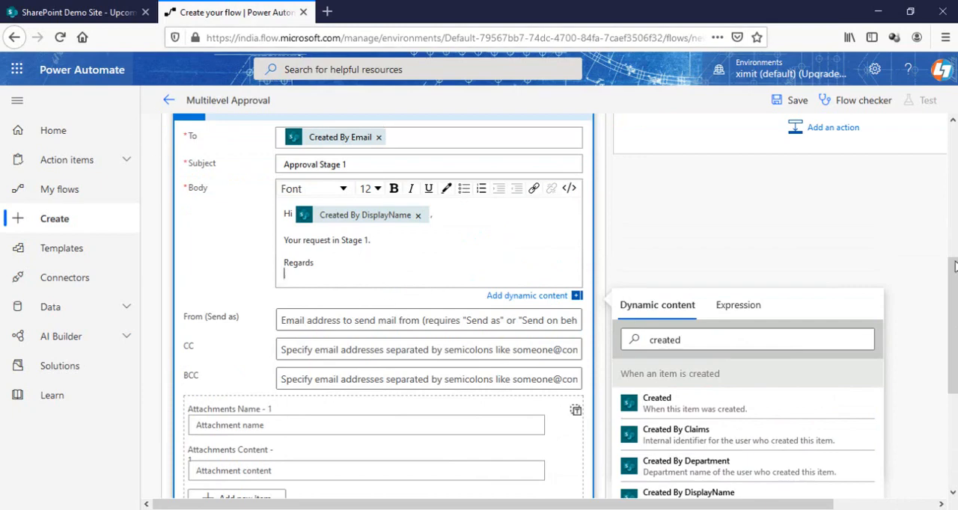
scroll(954, 265, "up", 2)
left_click(396, 172)
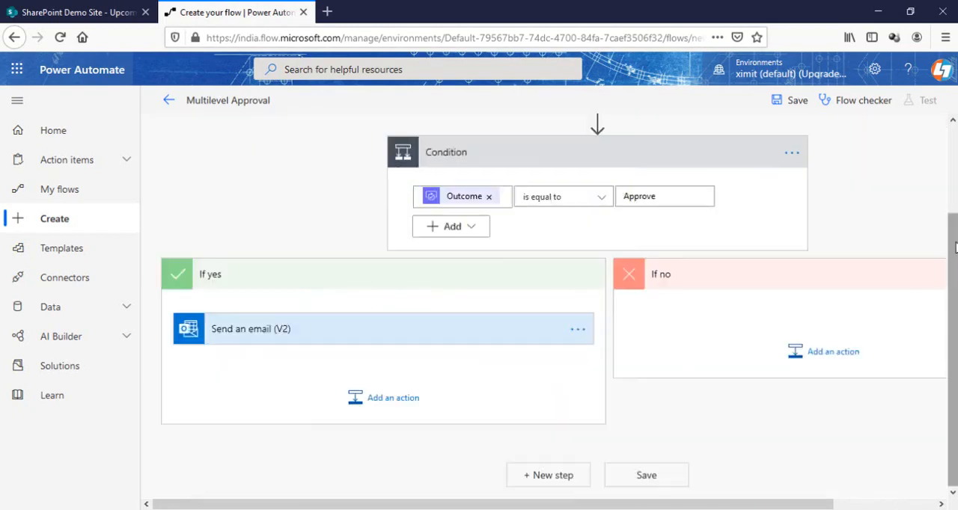
Add a SharePoint "Update item" action after the email in the If yes branch
left_click(402, 400)
scroll(955, 283, "down", 2)
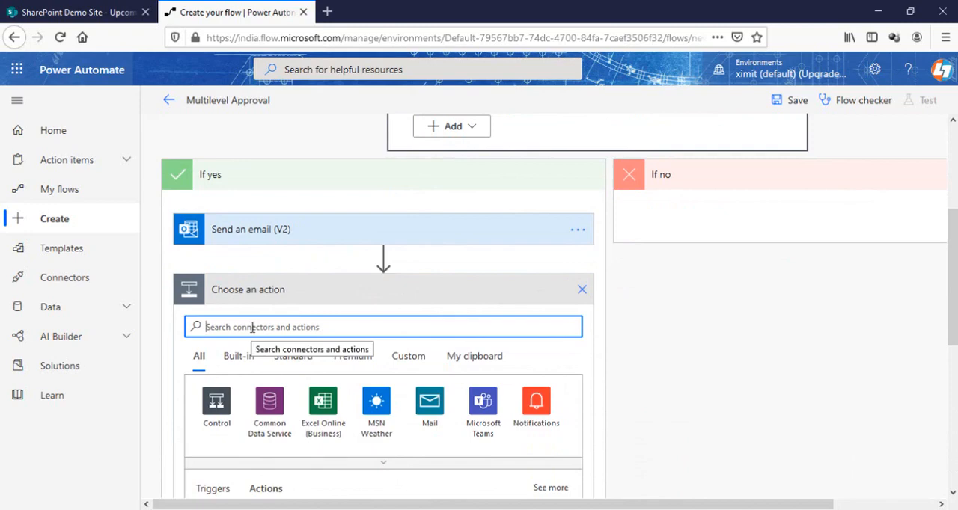
type("sharepo")
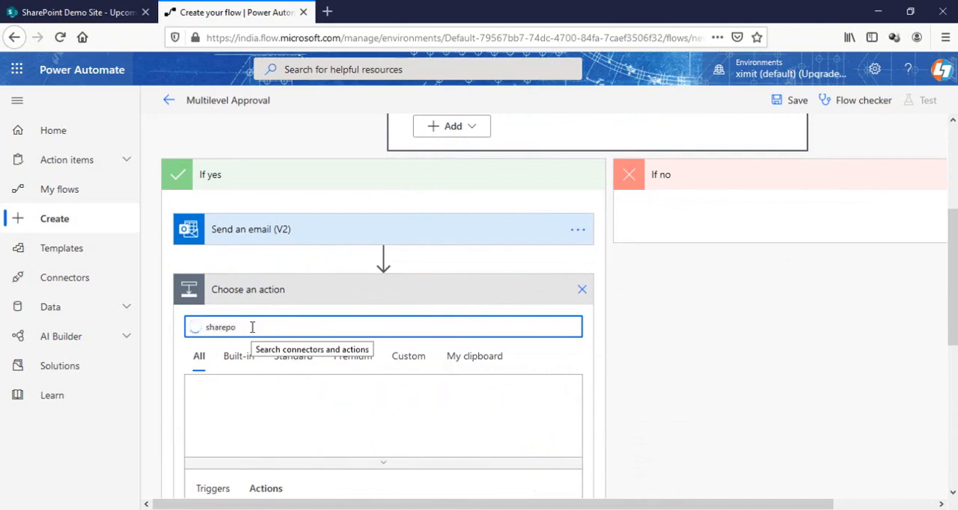
type("int")
left_click(220, 408)
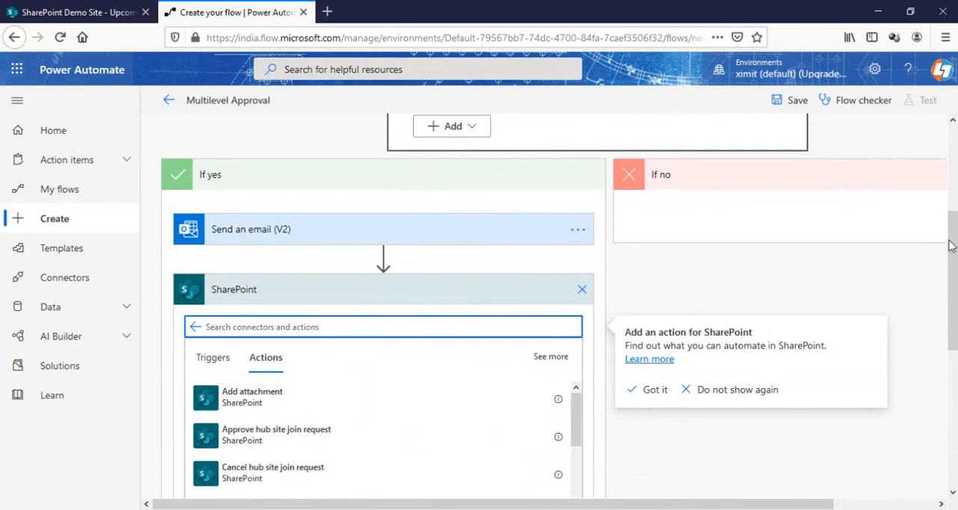
scroll(951, 245, "down", 2)
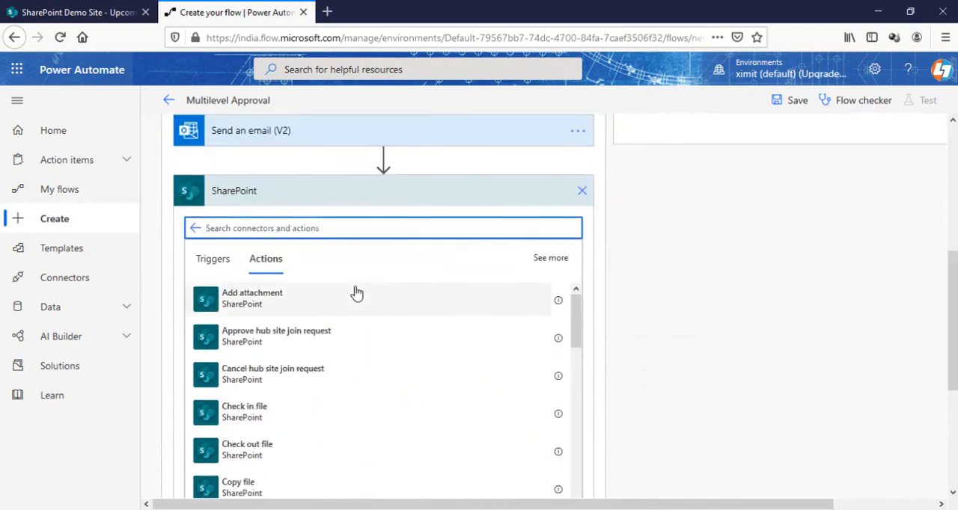
type("update")
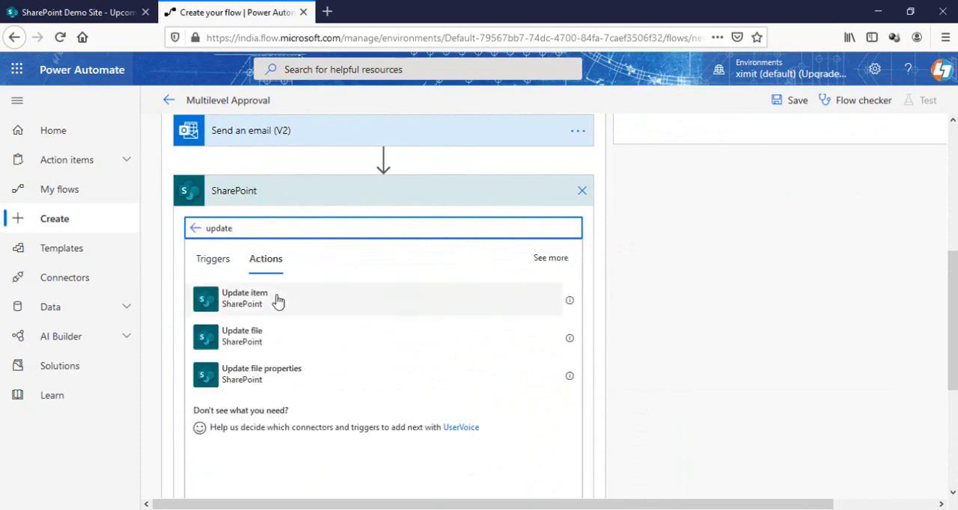
left_click(278, 298)
Point the Update item action to the SharePoint Demo Site and the Upcoming Project list
left_click(386, 269)
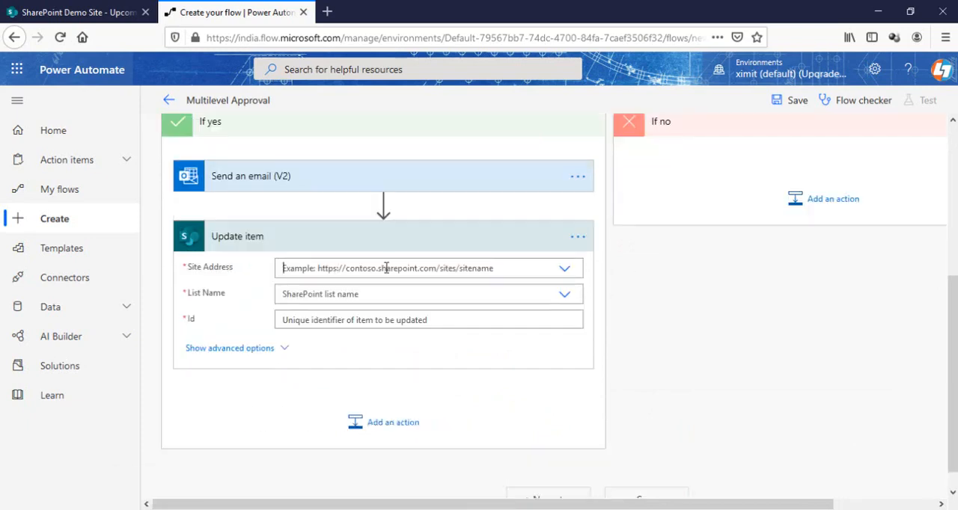
left_click(483, 380)
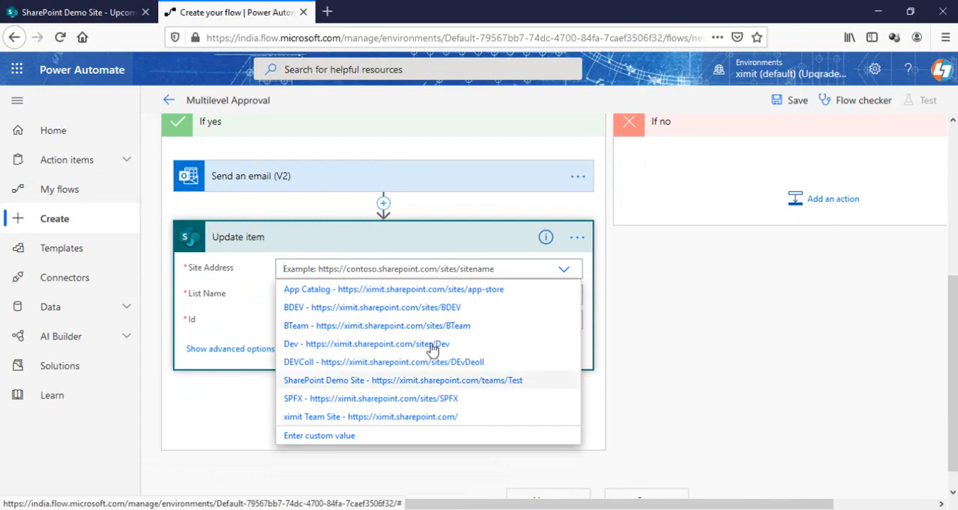
left_click(402, 310)
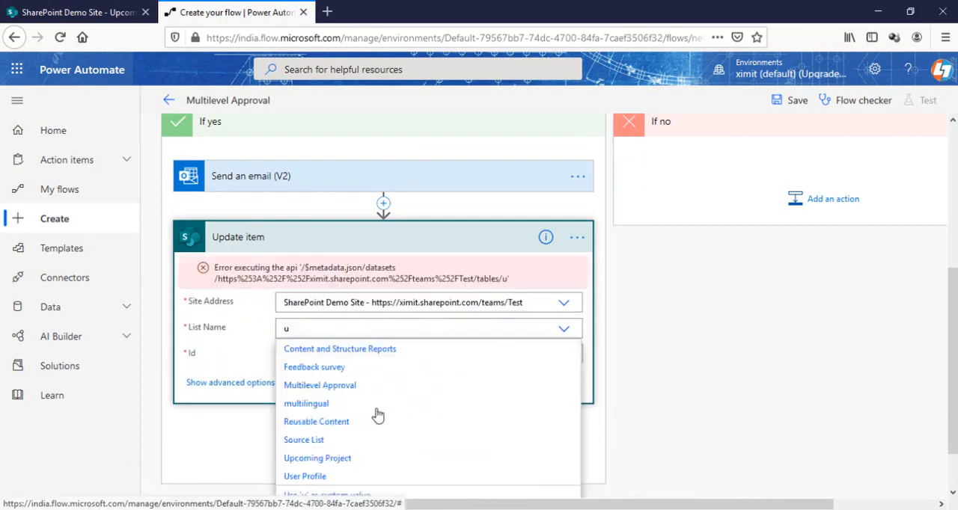
left_click(364, 456)
Set the Update item Id to the trigger's dynamic ID and the Approval Status Value to Stage 2, and collapse the action
left_click(366, 354)
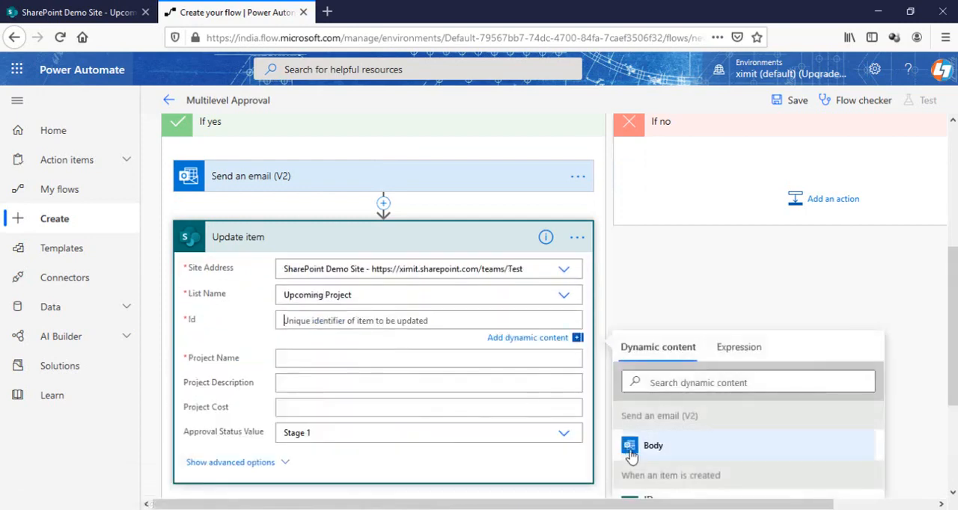
scroll(937, 332, "down", 2)
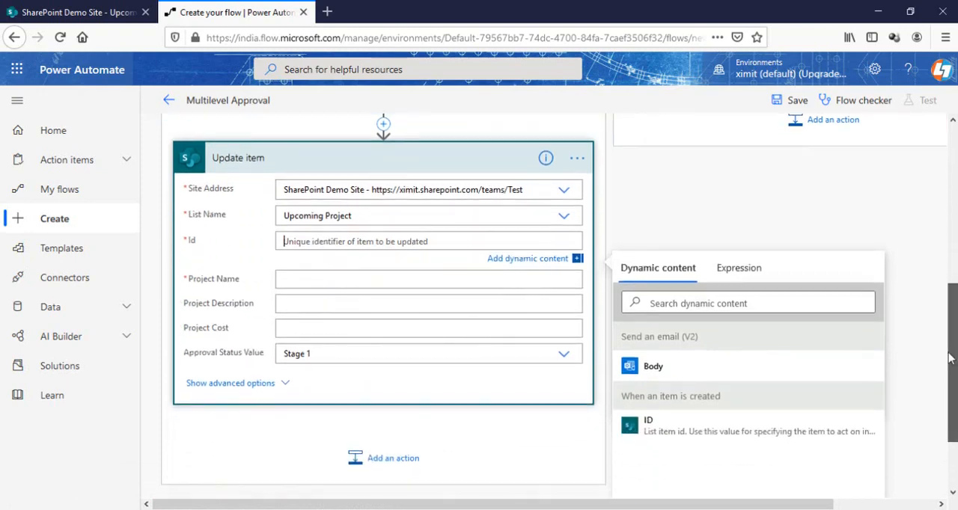
left_click(681, 432)
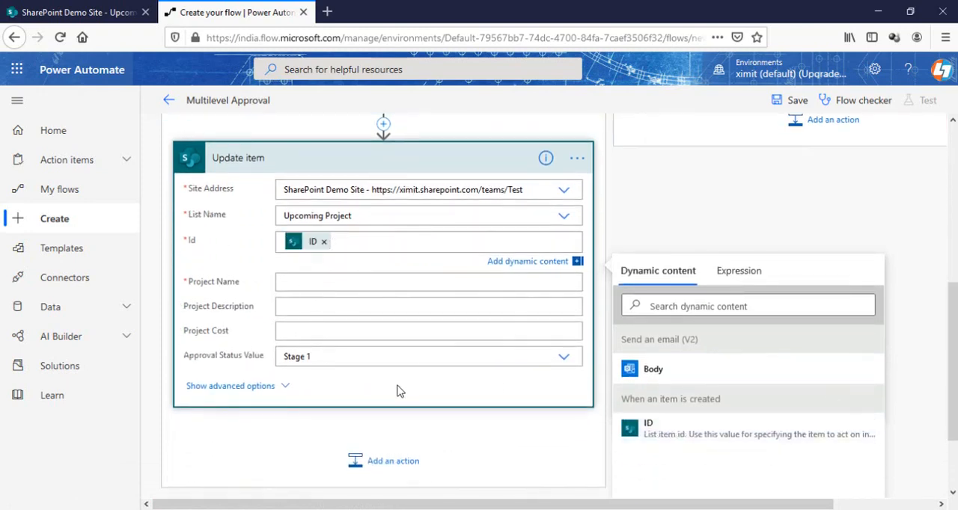
left_click(350, 358)
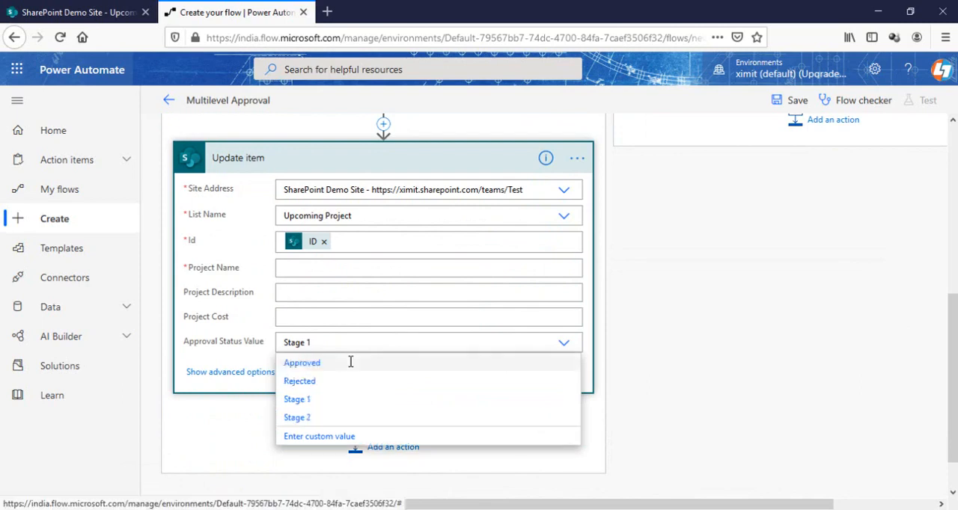
left_click(318, 419)
scroll(349, 347, "up", 5)
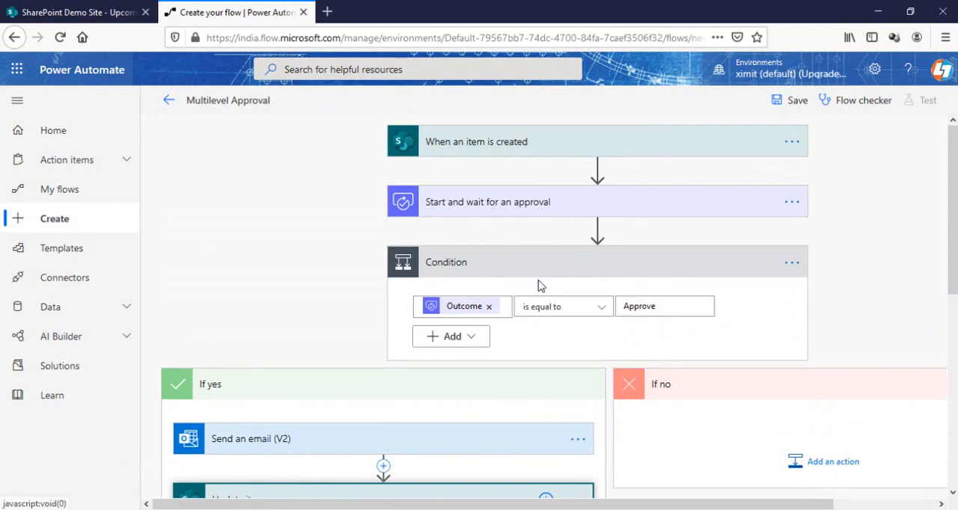
scroll(511, 281, "down", 3)
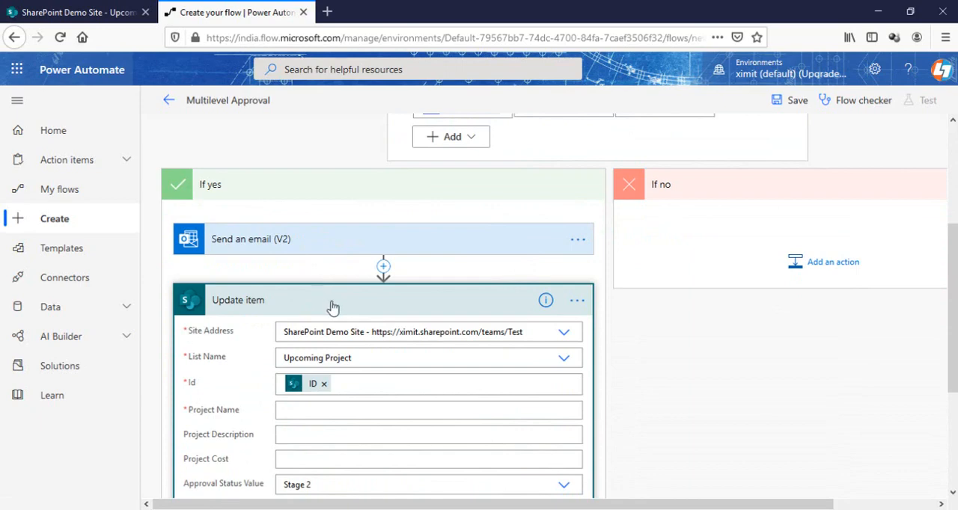
scroll(419, 381, "down", 3)
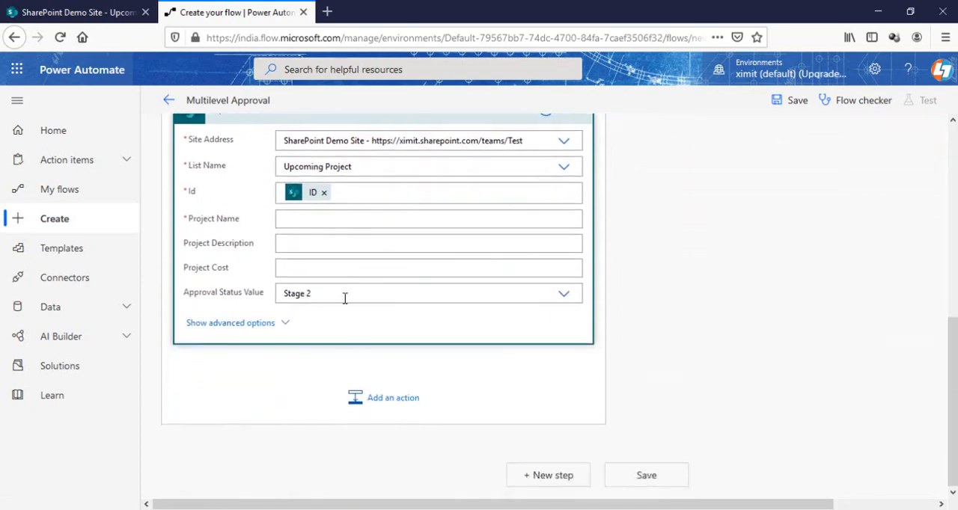
scroll(340, 294, "up", 3)
left_click(336, 313)
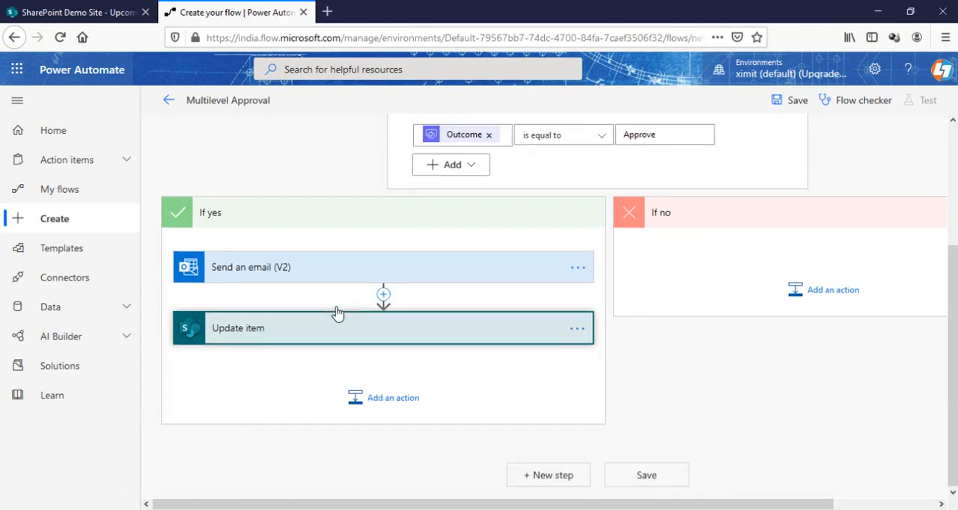
Add a second "Start and wait for an approval" action after Update item in the If yes branch
left_click(381, 398)
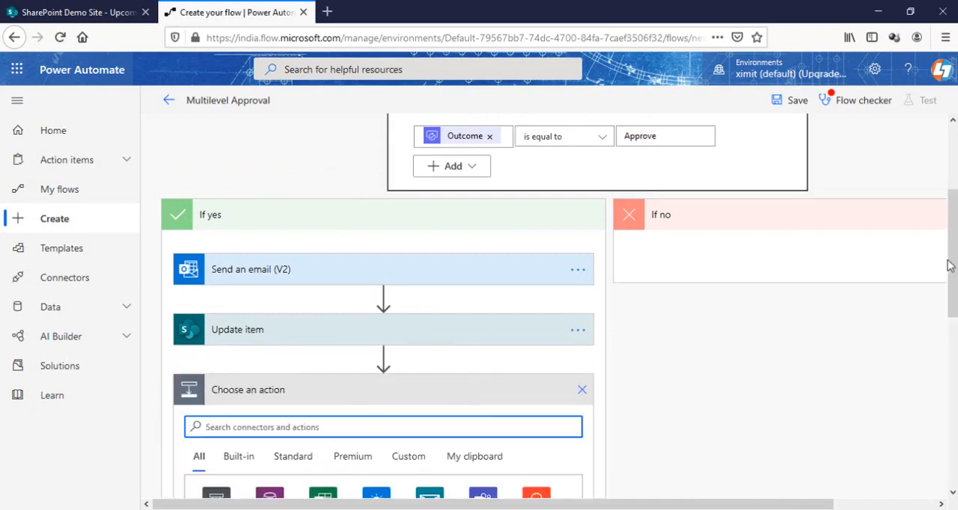
left_click_drag(949, 267, 955, 302)
type("a")
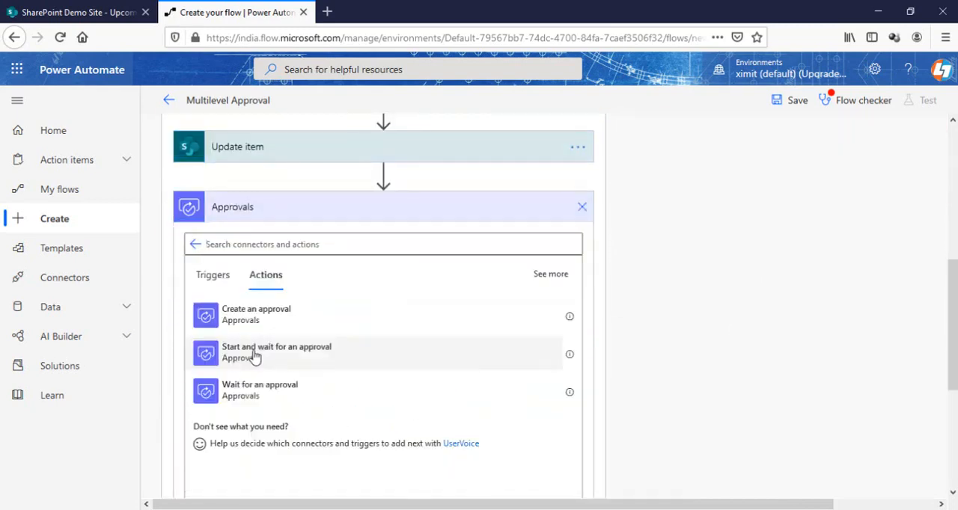
left_click(251, 357)
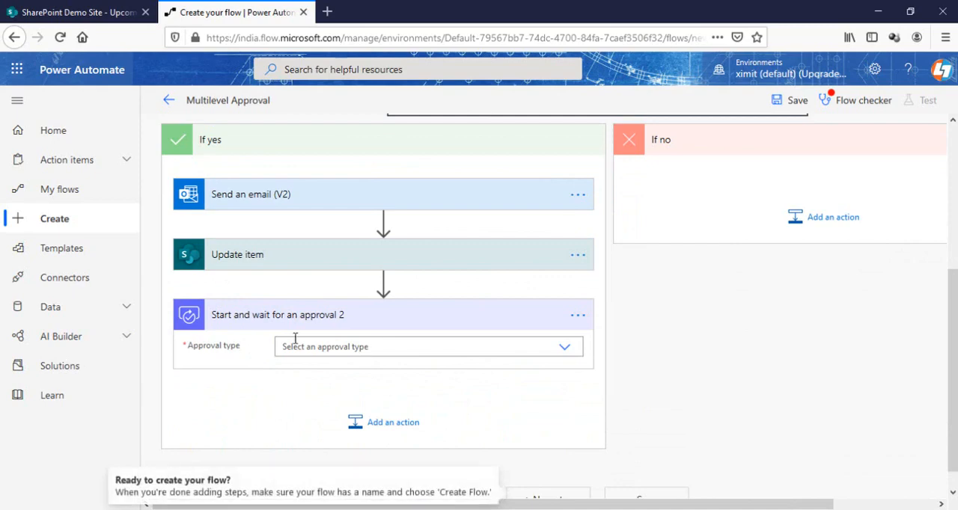
Set the second approval's type to "Approve/Reject - First to respond" and its title to Stage 2
left_click(377, 349)
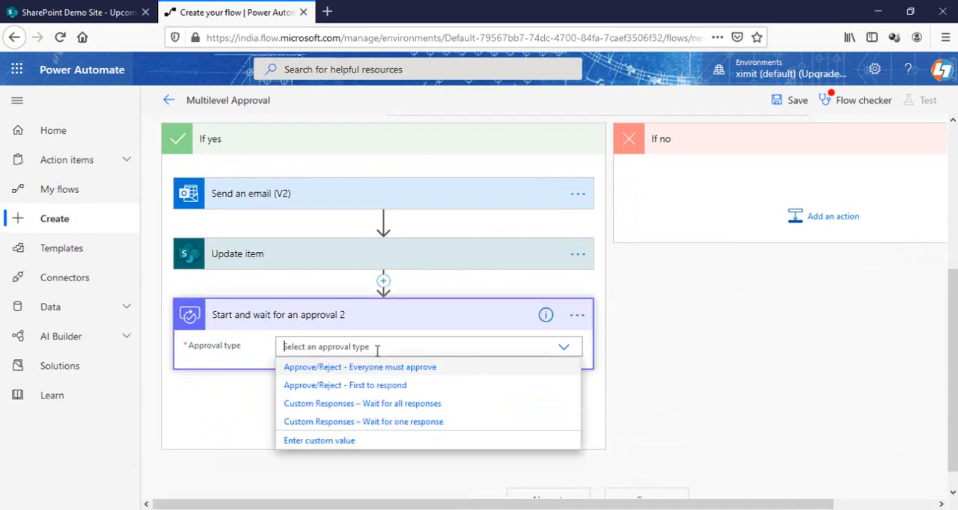
left_click(377, 390)
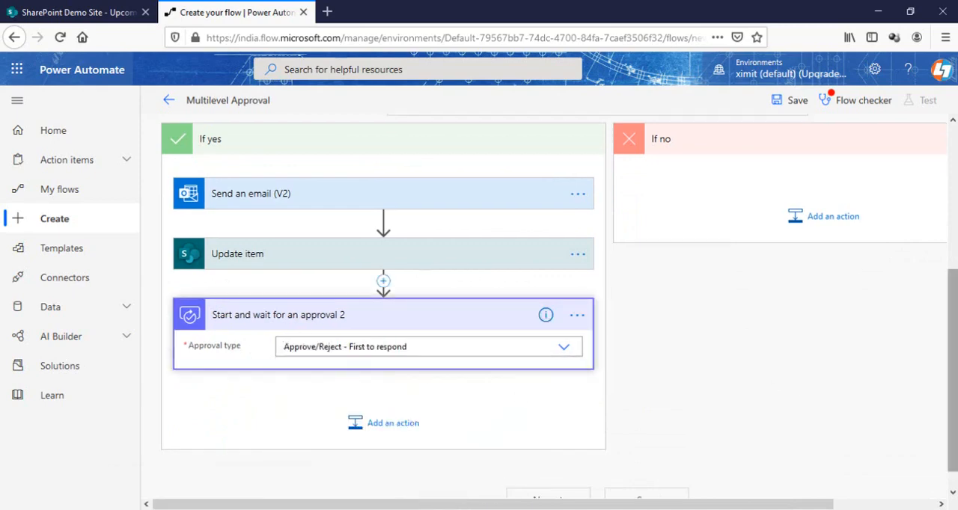
scroll(427, 391, "down", 2)
left_click(330, 259)
type("Stage 2")
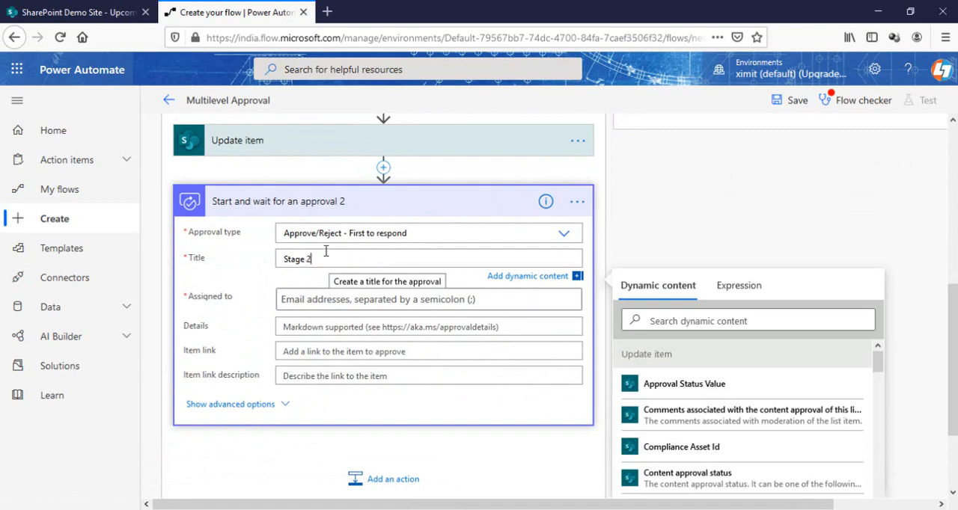
Assign the Stage 2 approval to the approver by name and collapse the action
left_click(321, 298)
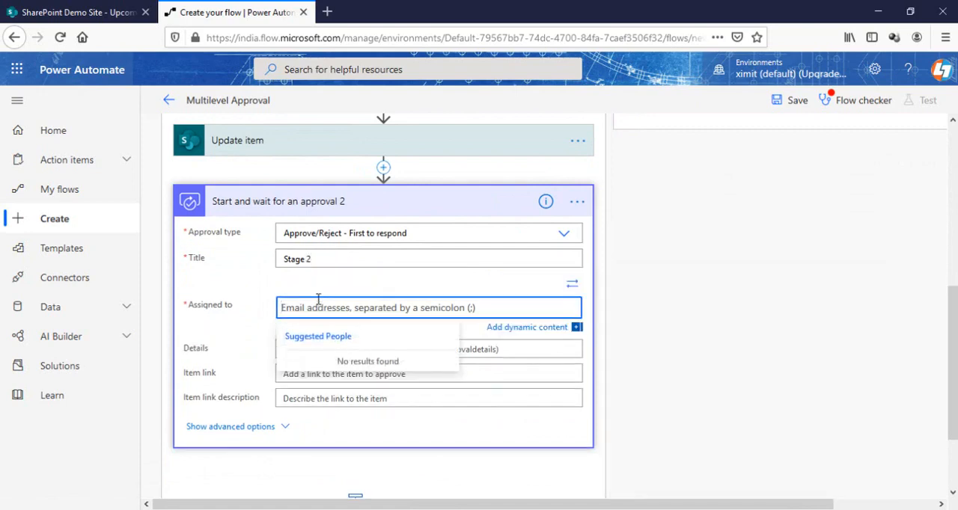
type("prakash")
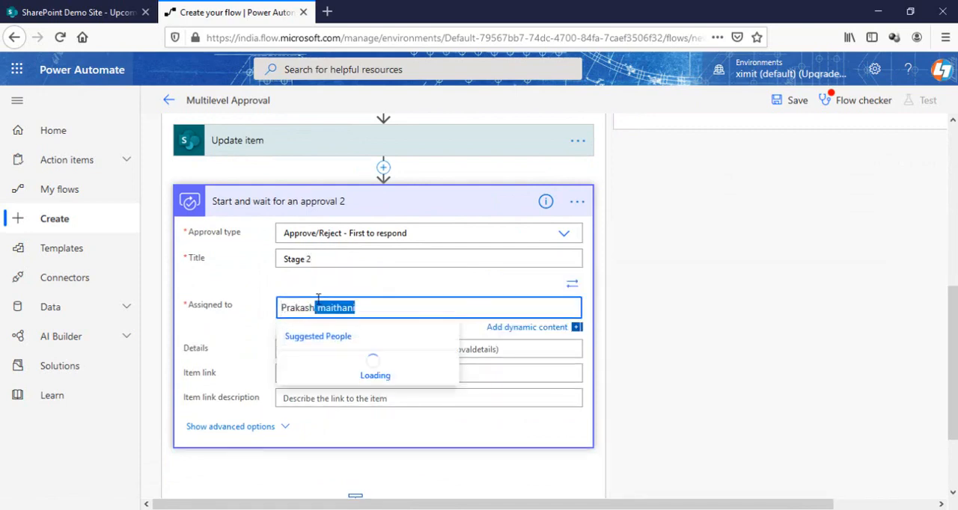
left_click(363, 376)
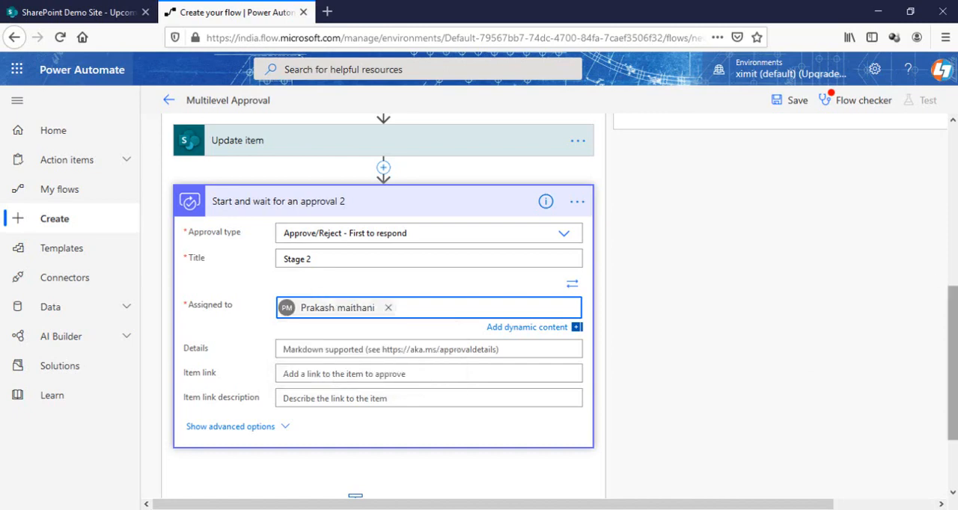
scroll(847, 366, "down", 2)
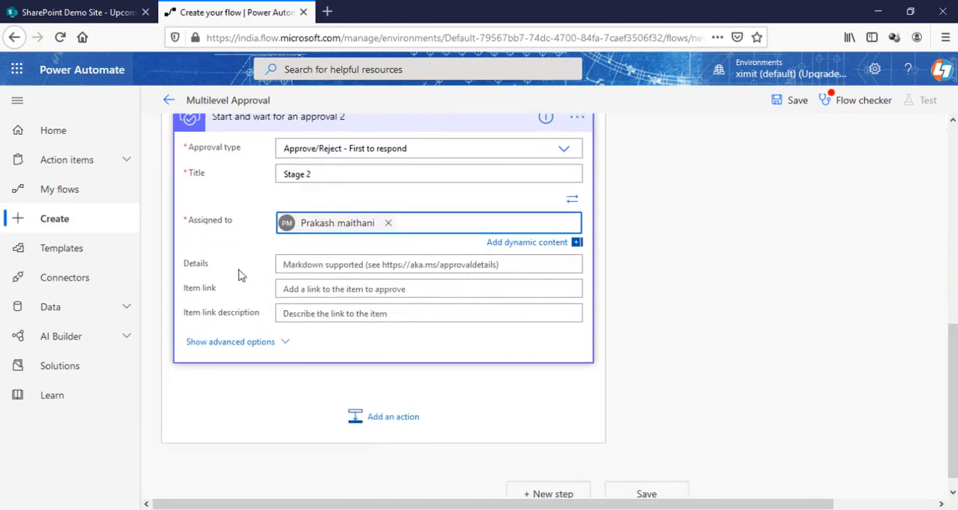
scroll(347, 278, "up", 5)
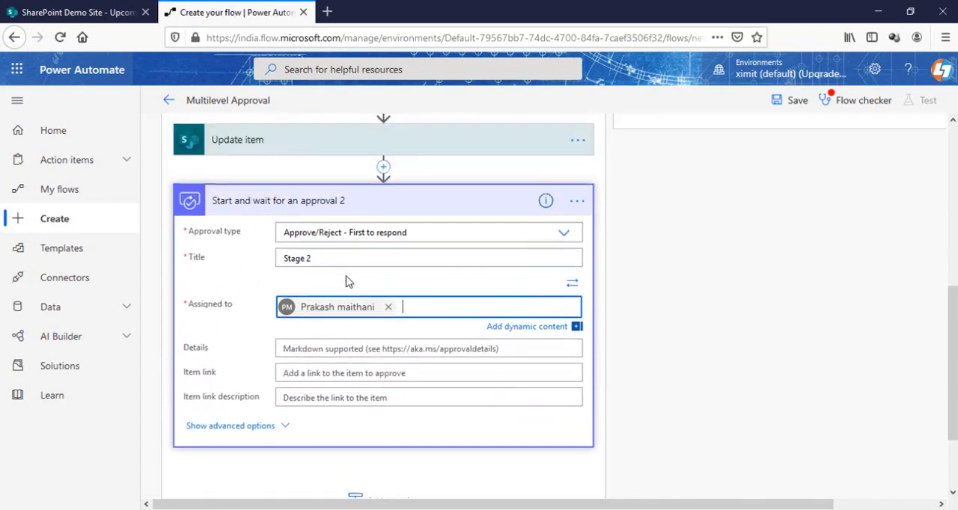
scroll(437, 404, "down", 2)
scroll(437, 386, "down", 2)
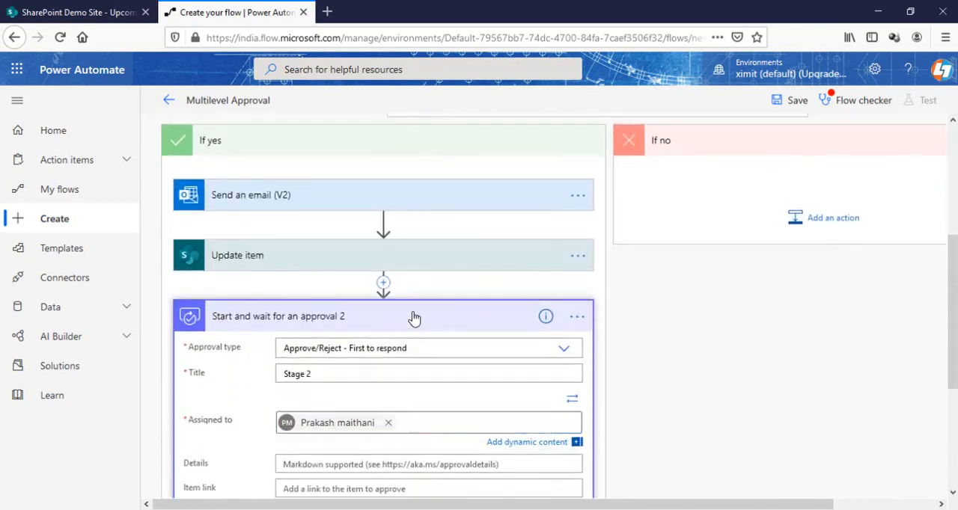
left_click(412, 317)
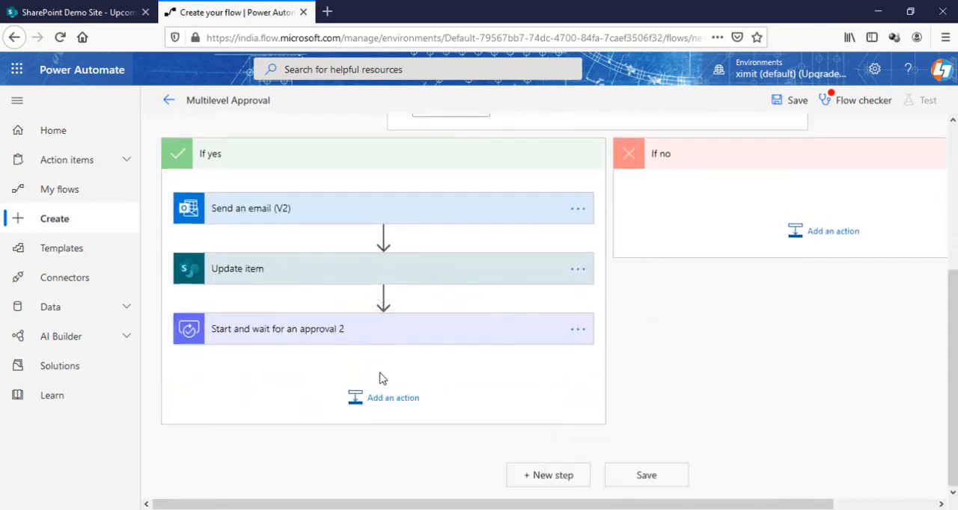
left_click(385, 330)
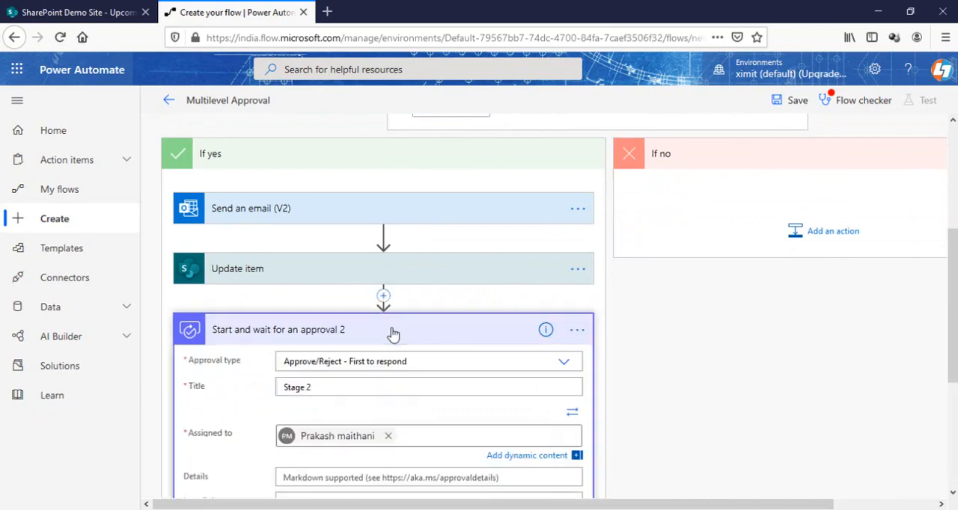
left_click(393, 334)
Add a Condition control after the second approval in the If yes branch
left_click(388, 402)
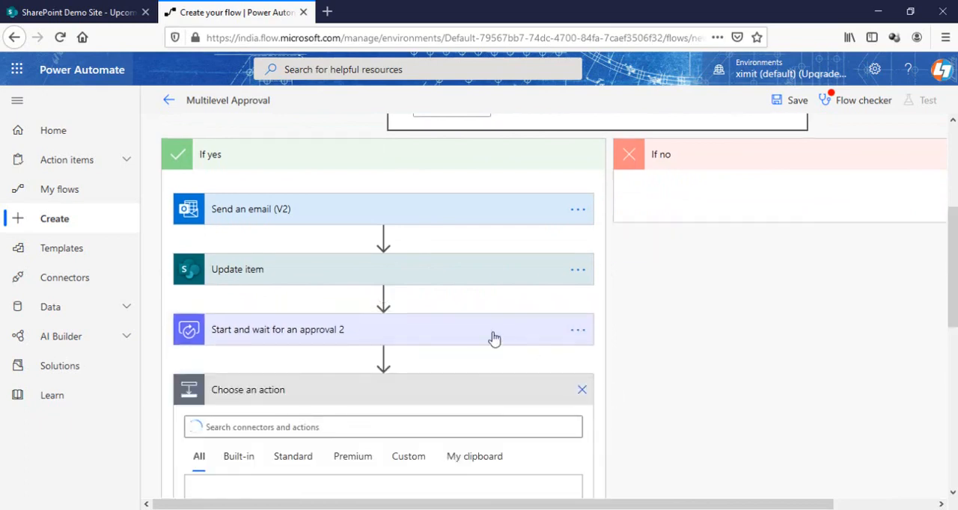
left_click(217, 303)
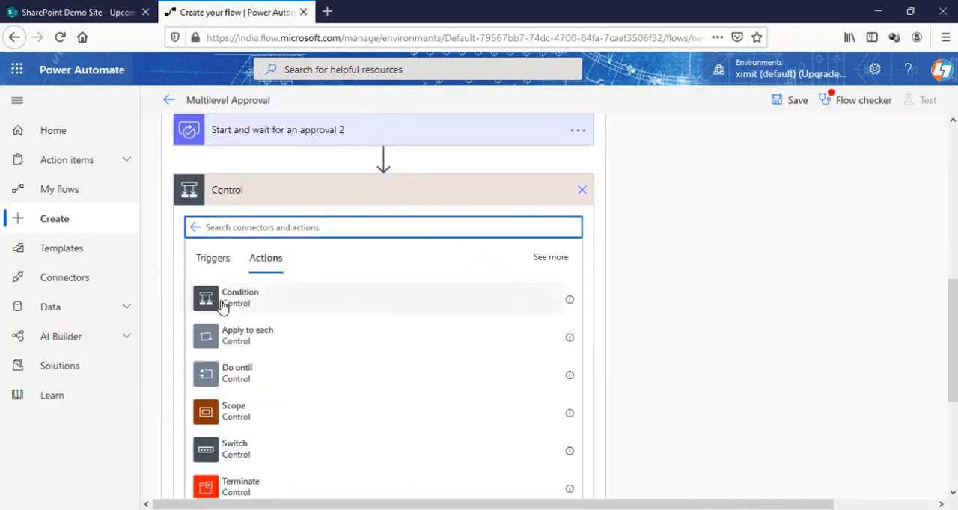
left_click(251, 300)
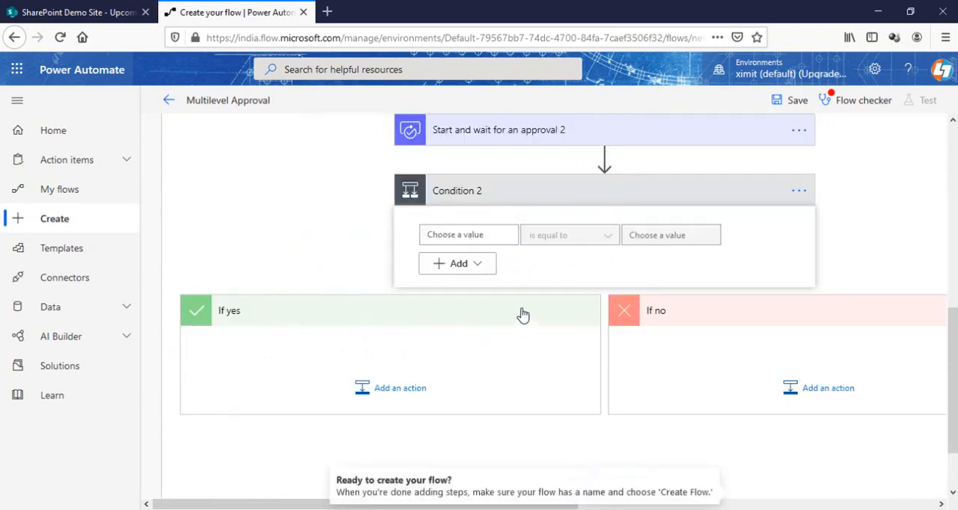
Set the new condition to check that the second approval's Outcome is equal to Approve
left_click(479, 237)
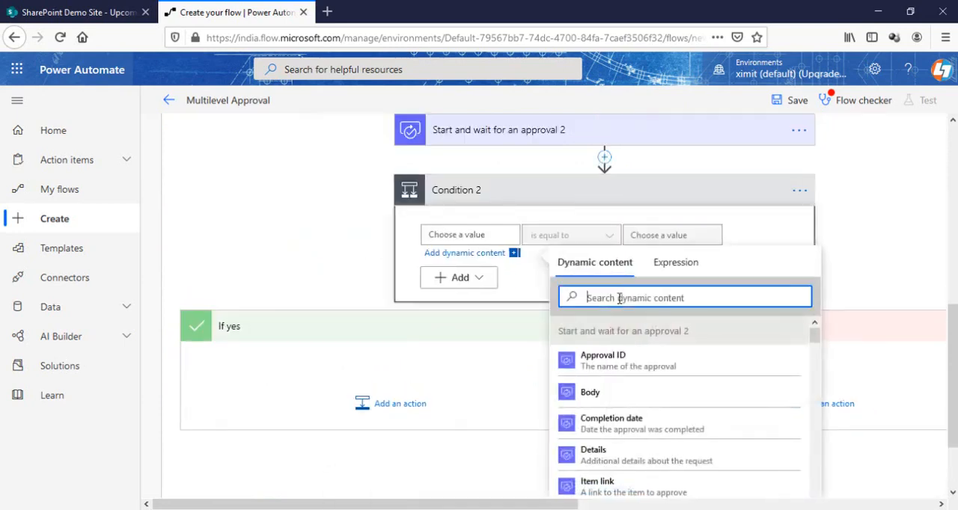
type("out")
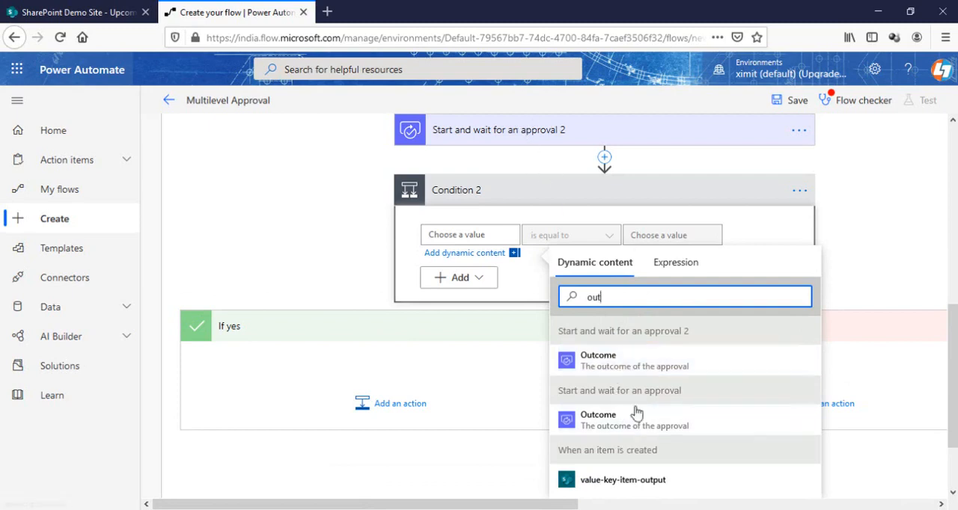
left_click(605, 364)
left_click(667, 234)
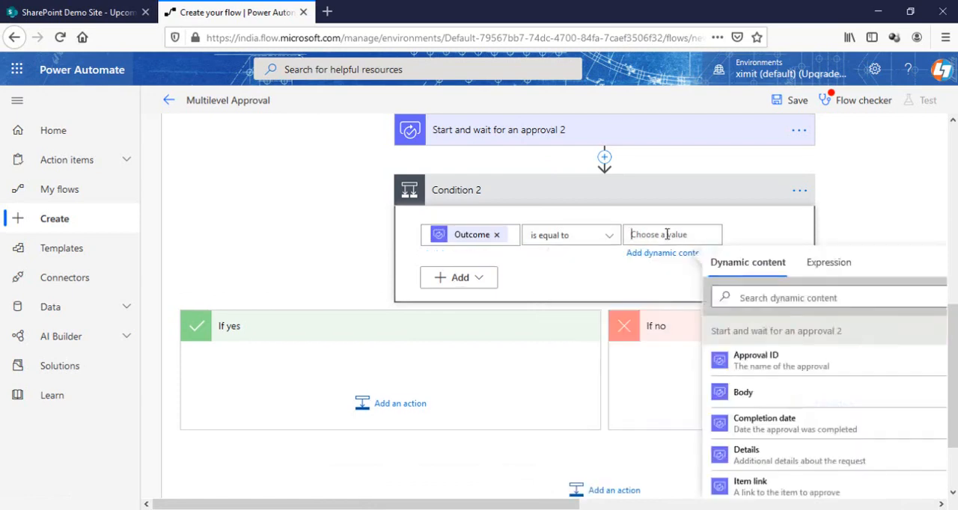
type("Approve")
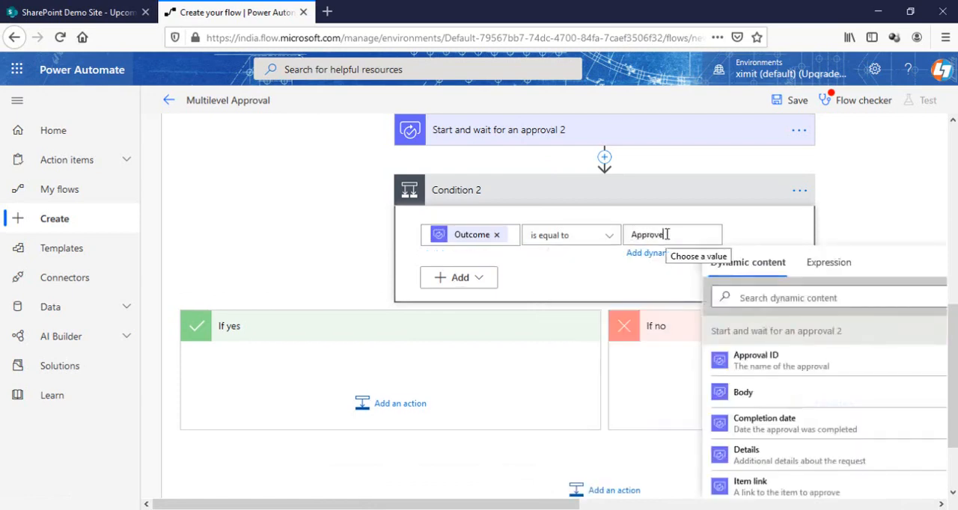
left_click(504, 383)
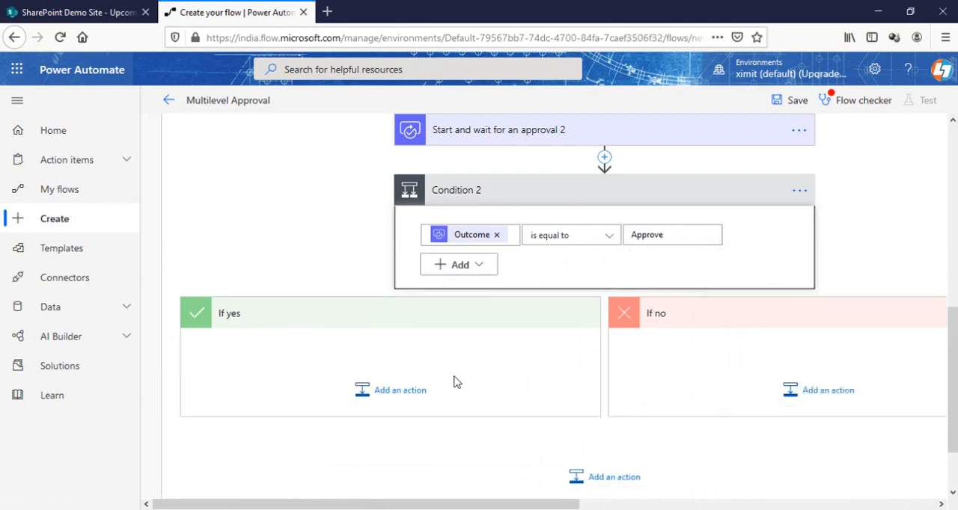
Add an Office 365 Outlook "Send an email (V2)" action in the If yes branch of Condition 2
left_click(401, 393)
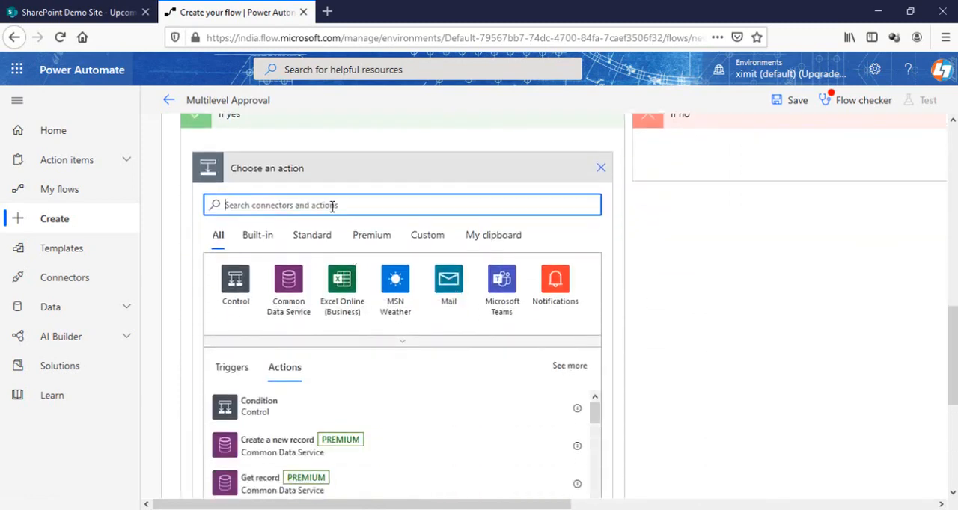
type("out")
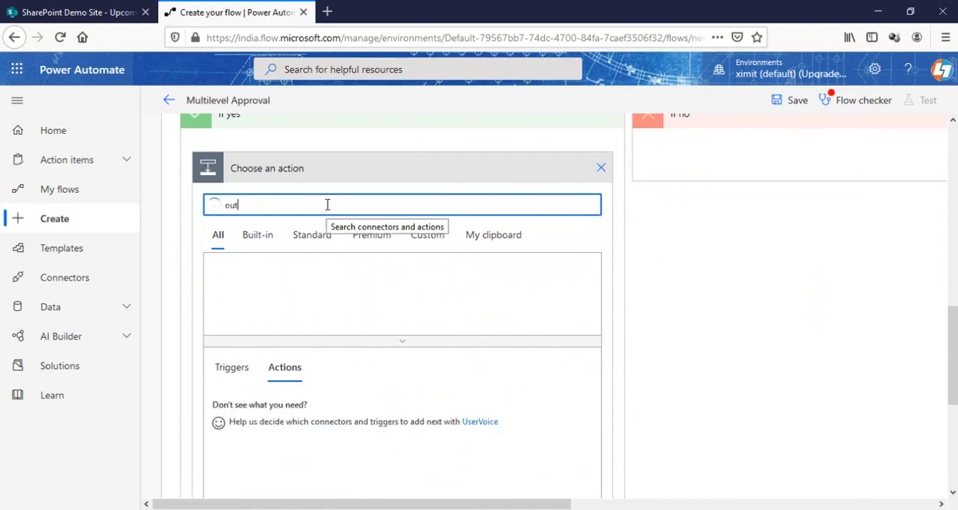
left_click(280, 294)
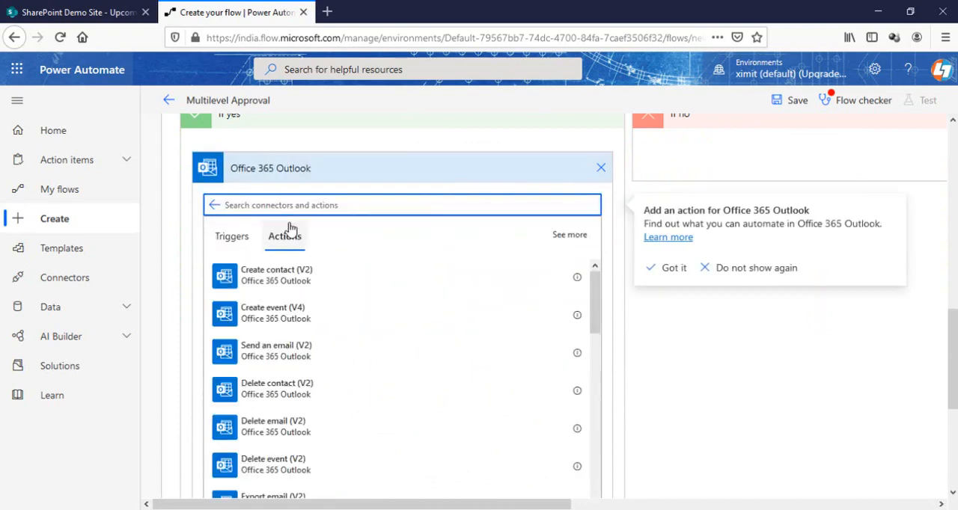
type("send")
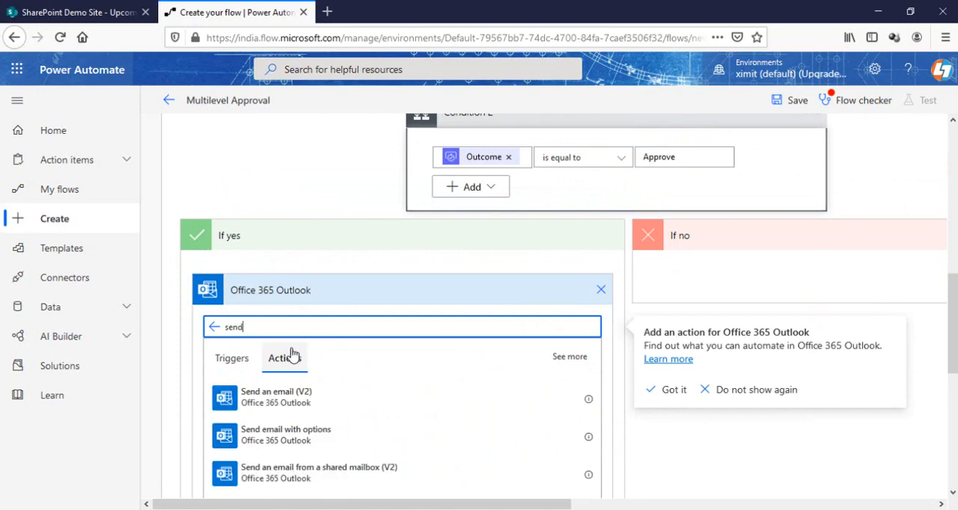
left_click(276, 393)
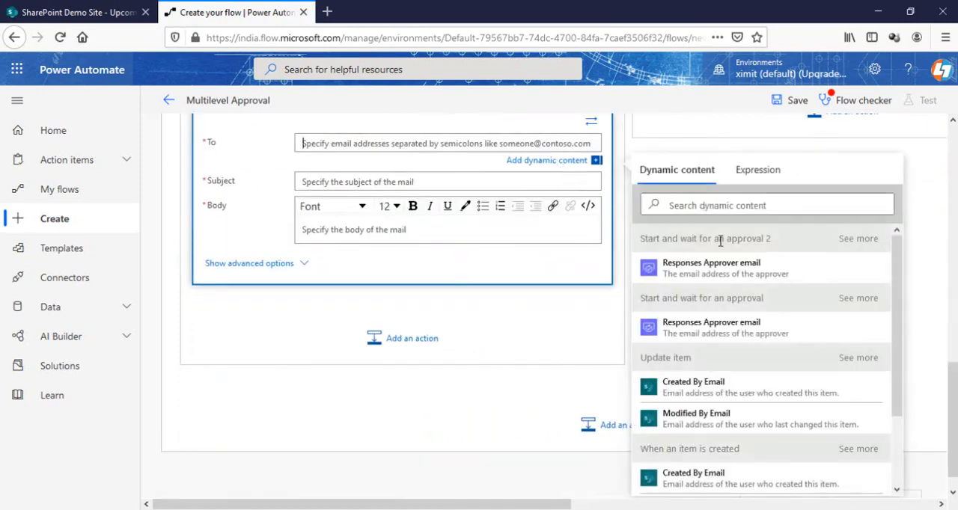
Address the second email to the trigger's Created By Email and set its subject to Stage2
scroll(722, 404, "down", 1)
left_click(721, 395)
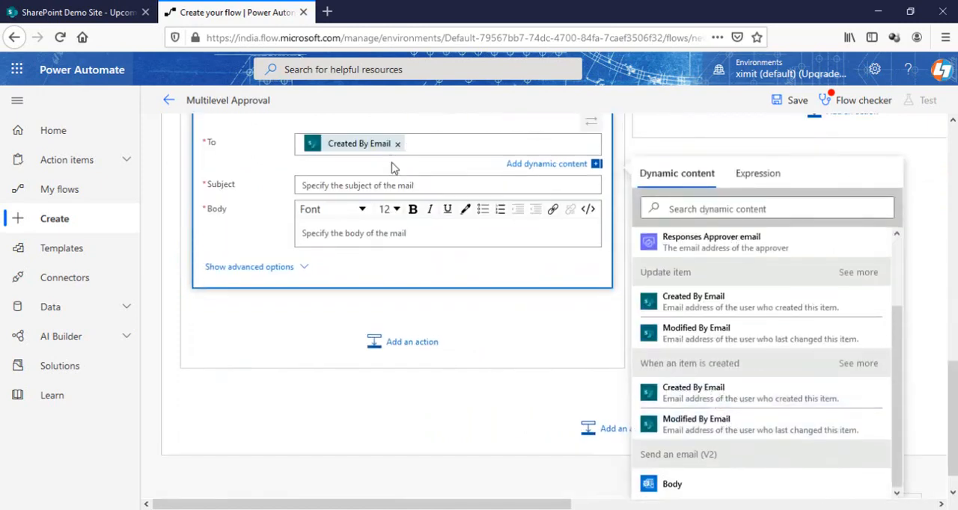
left_click(350, 185)
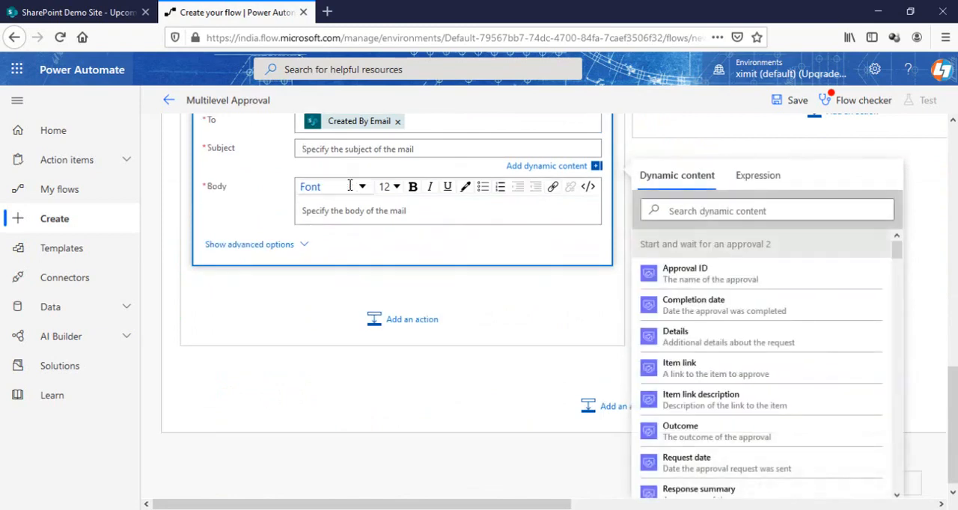
scroll(398, 259, "up", 2)
scroll(397, 259, "up", 1)
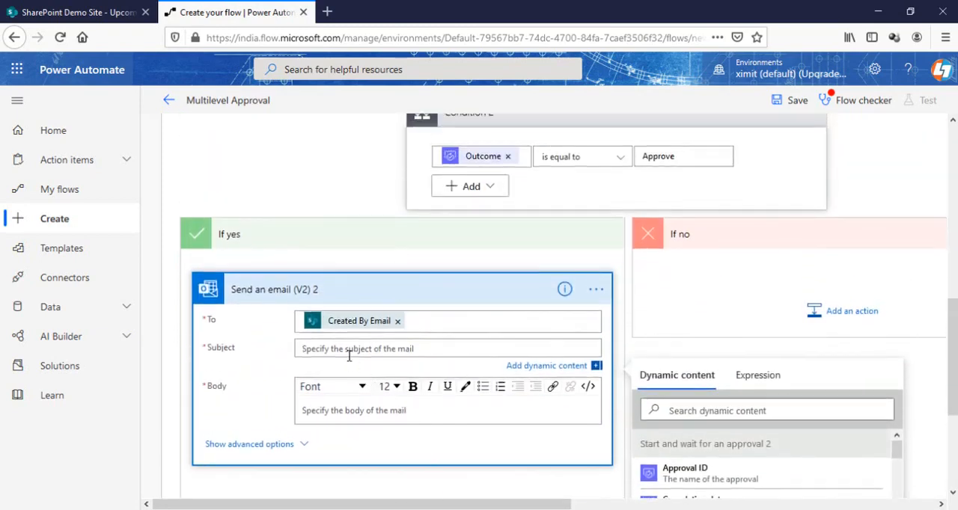
type("Stage2")
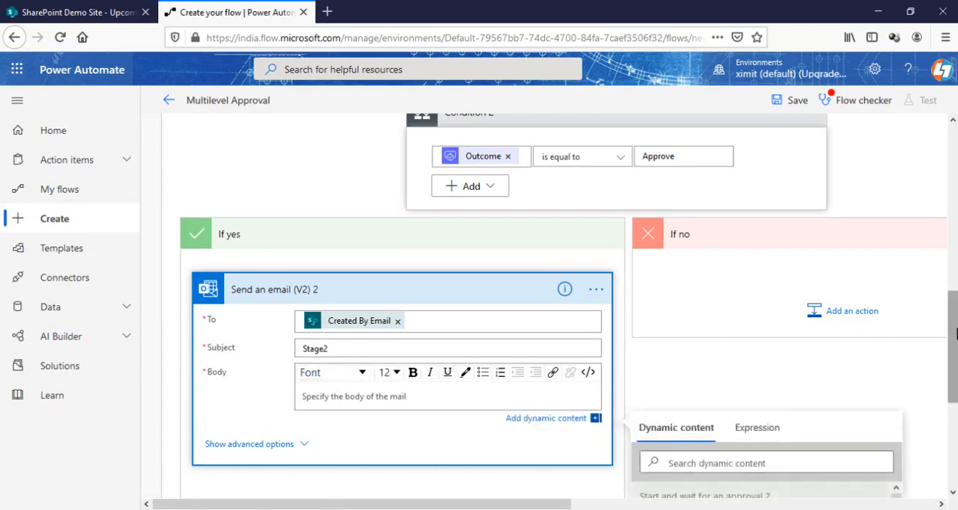
Start the second email's body with "Hi" and the dynamic Created By DisplayName, and collapse the action
scroll(952, 352, "down", 1)
type("Hi")
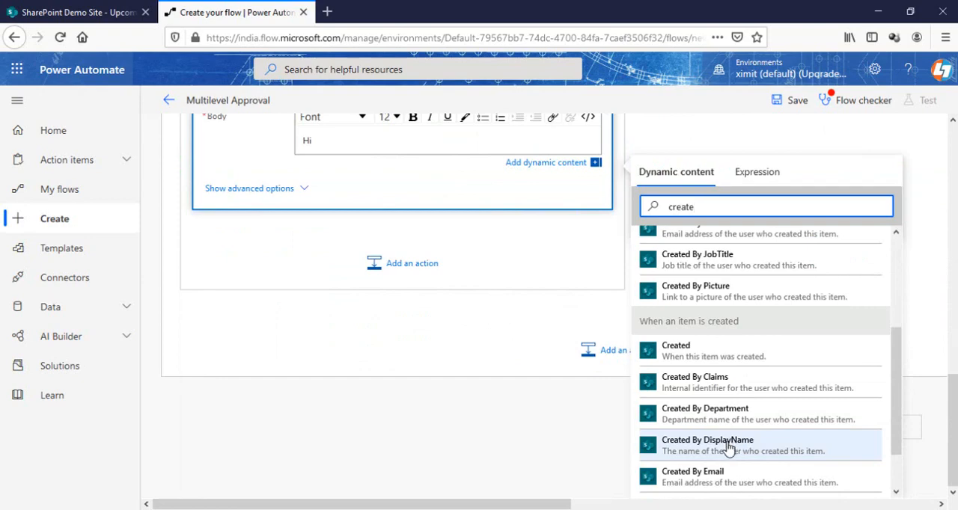
left_click(729, 453)
scroll(547, 336, "up", 3)
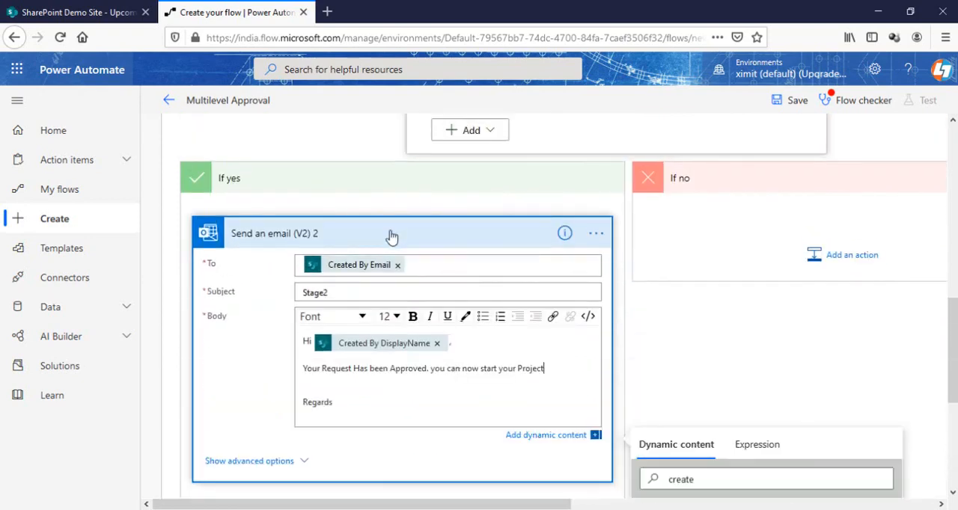
left_click(391, 237)
Add a SharePoint "Update item" action after the second email and set its site address to SharePoint Demo Site
left_click(409, 312)
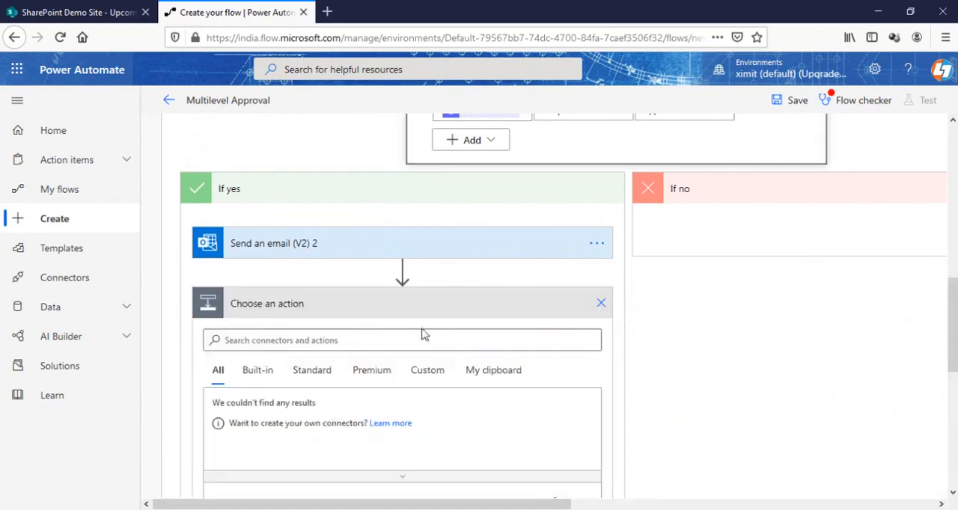
type("upda")
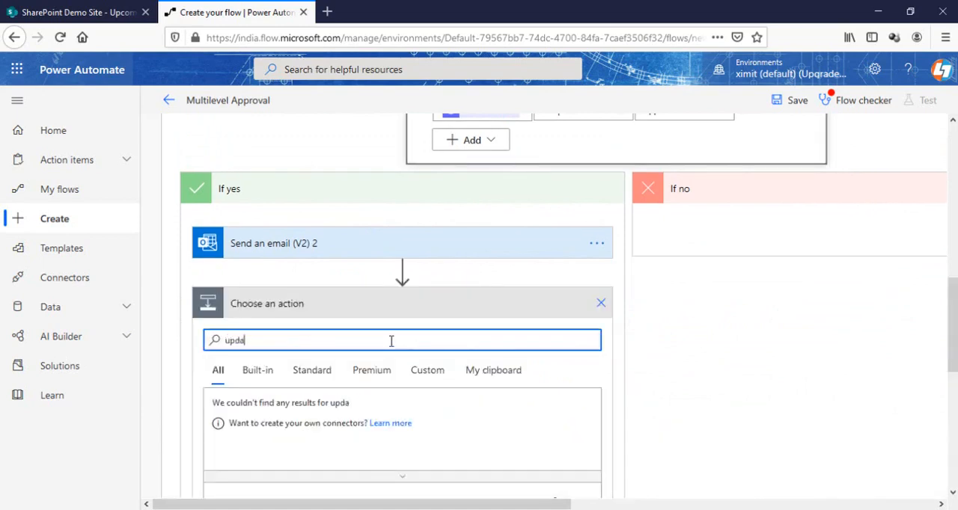
type("te")
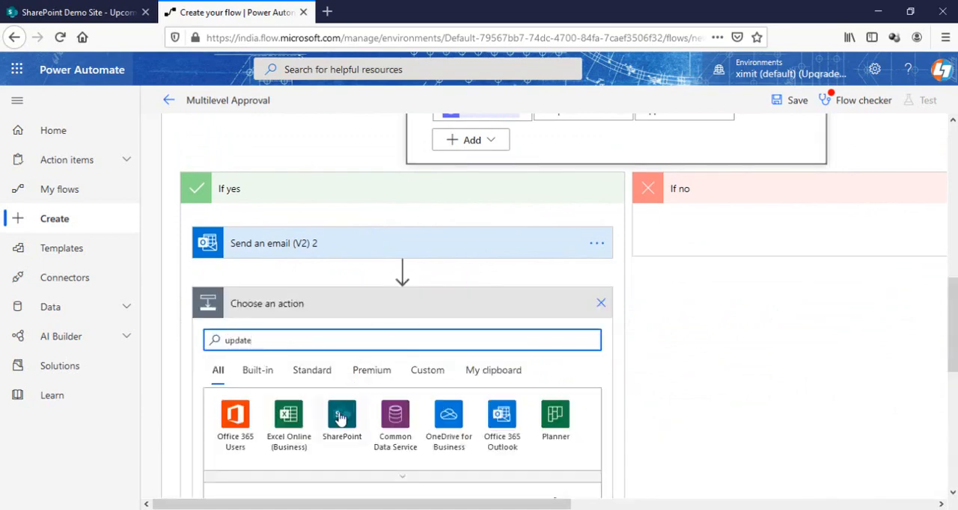
left_click(343, 414)
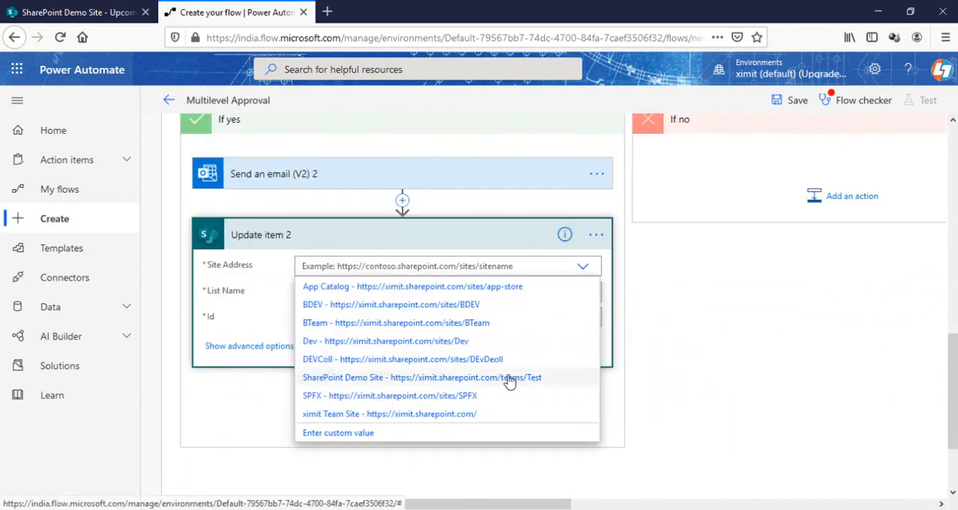
left_click(509, 317)
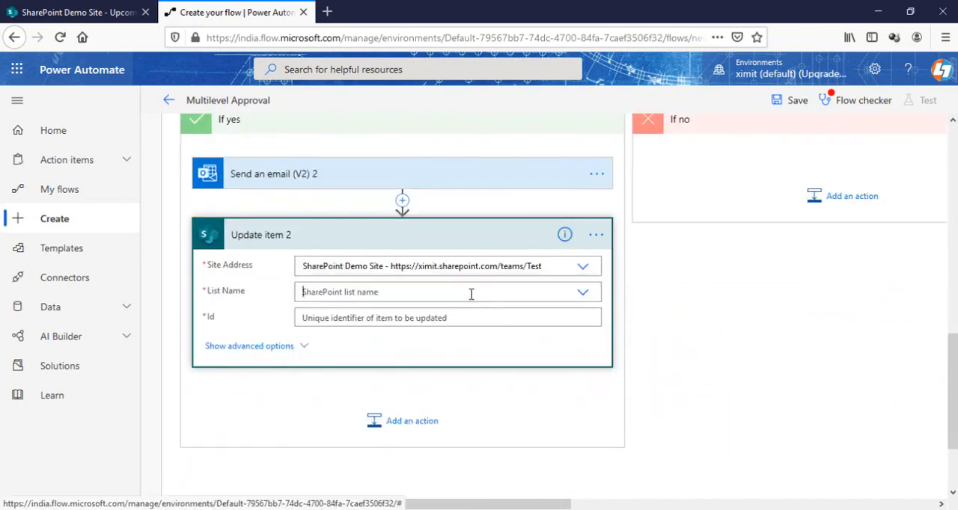
In Update item 2, select the Upcoming Project list and fill Id with the trigger's ID and Project Name with the dynamic Project Name
type("u")
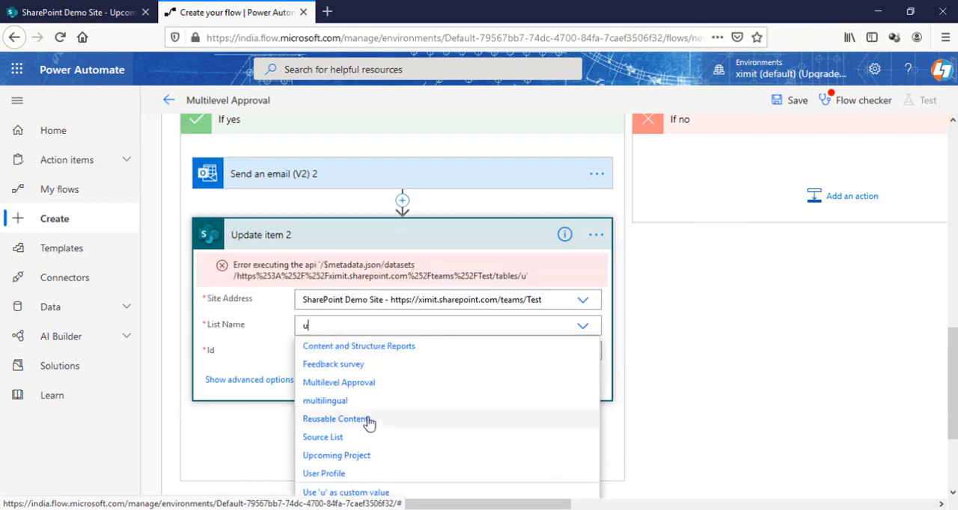
left_click(362, 456)
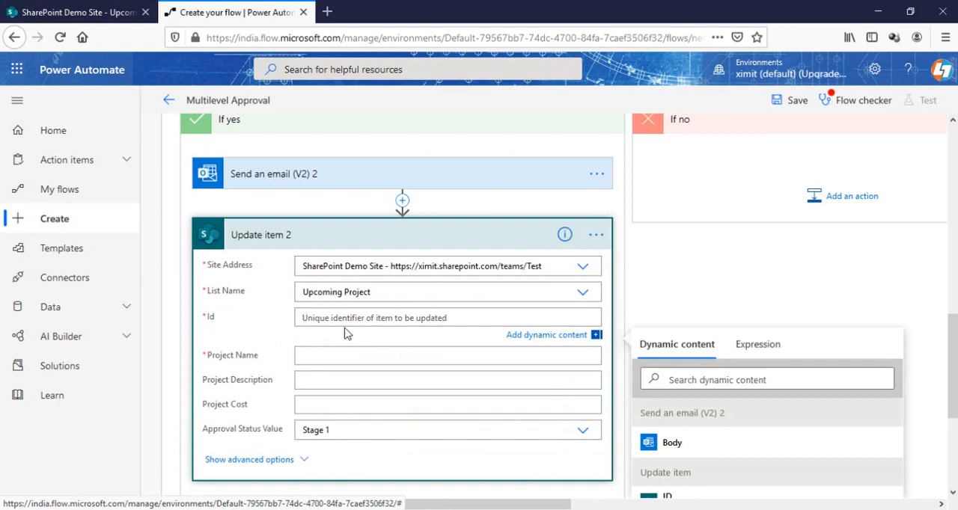
scroll(659, 337, "down", 3)
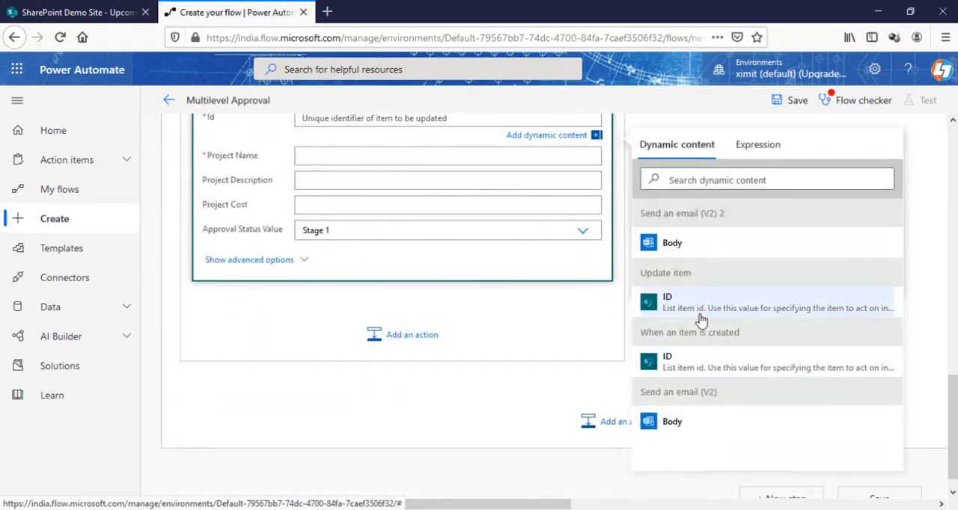
left_click(693, 363)
scroll(347, 360, "up", 3)
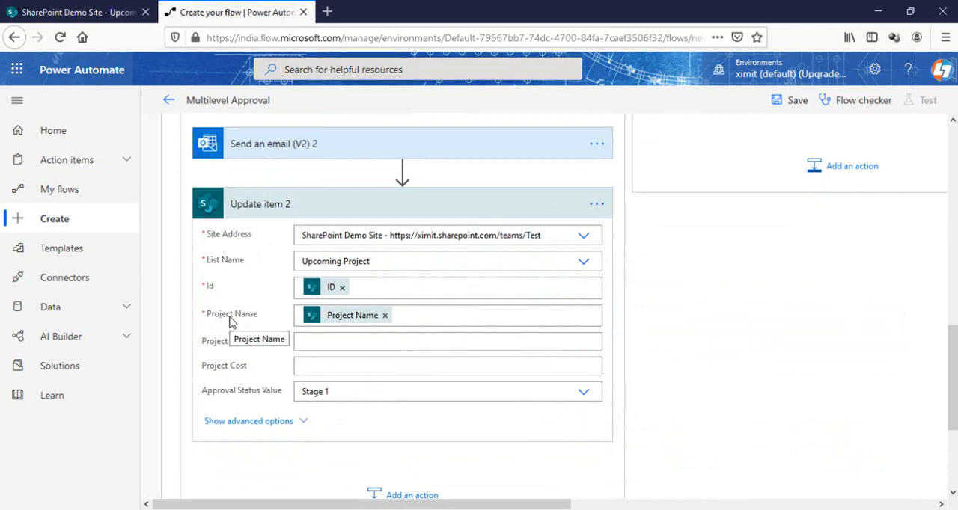
Set the Approval Status Value of Update item 2 to Approved and collapse the action
left_click(409, 398)
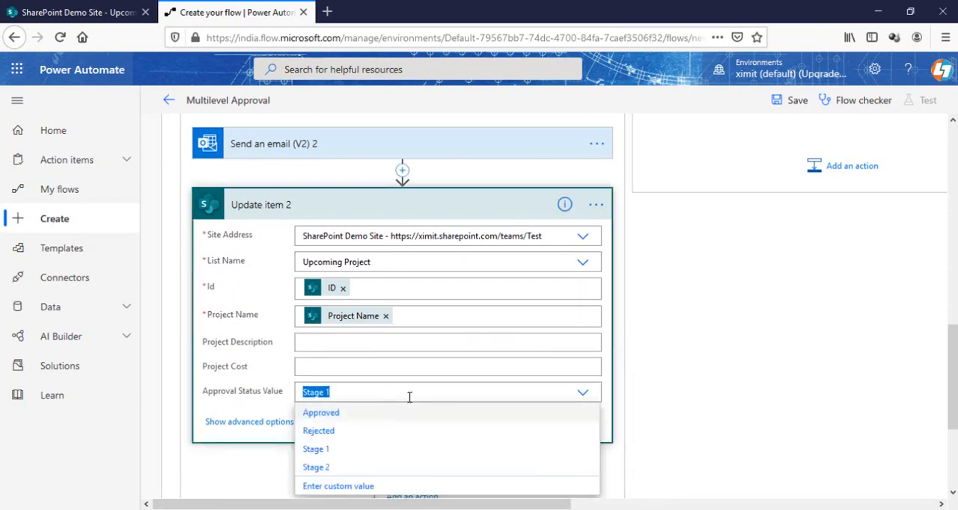
left_click(342, 420)
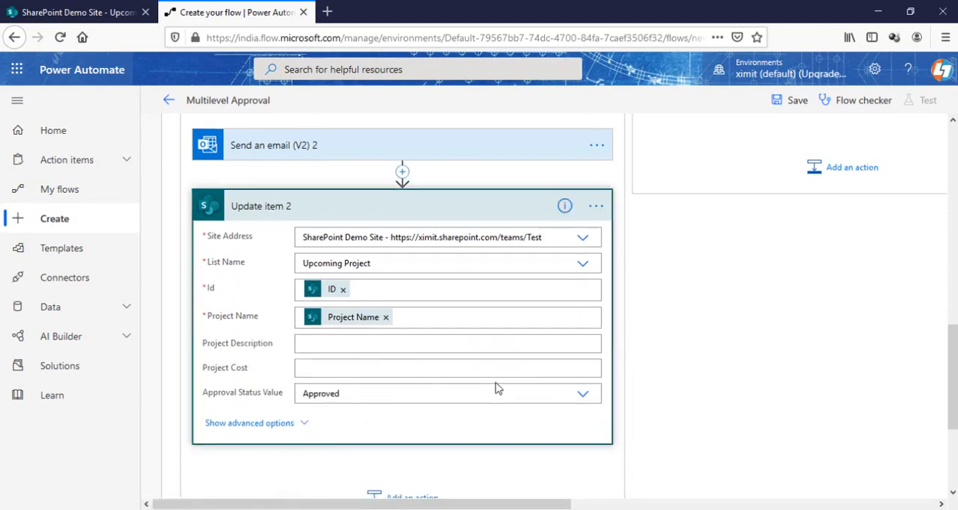
scroll(498, 386, "up", 5)
scroll(501, 386, "down", 5)
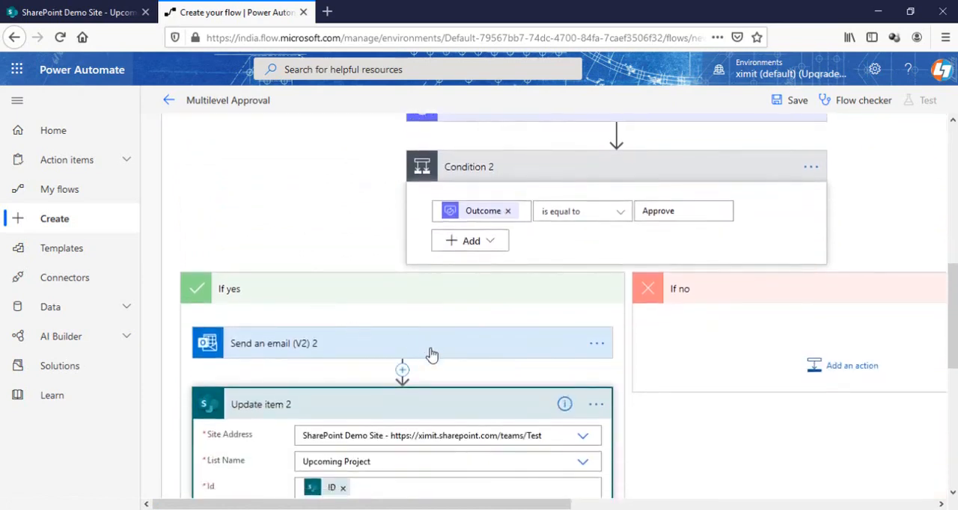
left_click(445, 404)
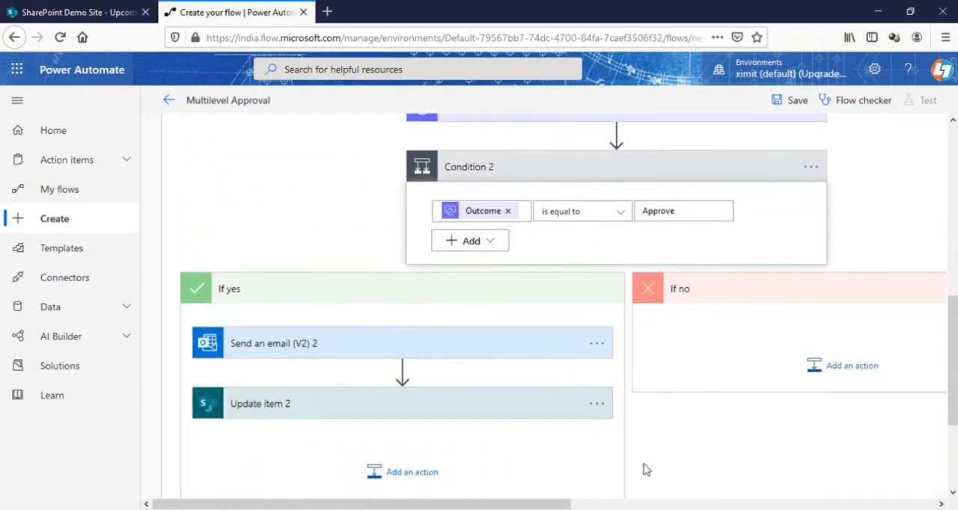
Add an Office 365 Outlook "Send an email (V2)" action in the If no branch of Condition 2
left_click_drag(568, 504, 646, 500)
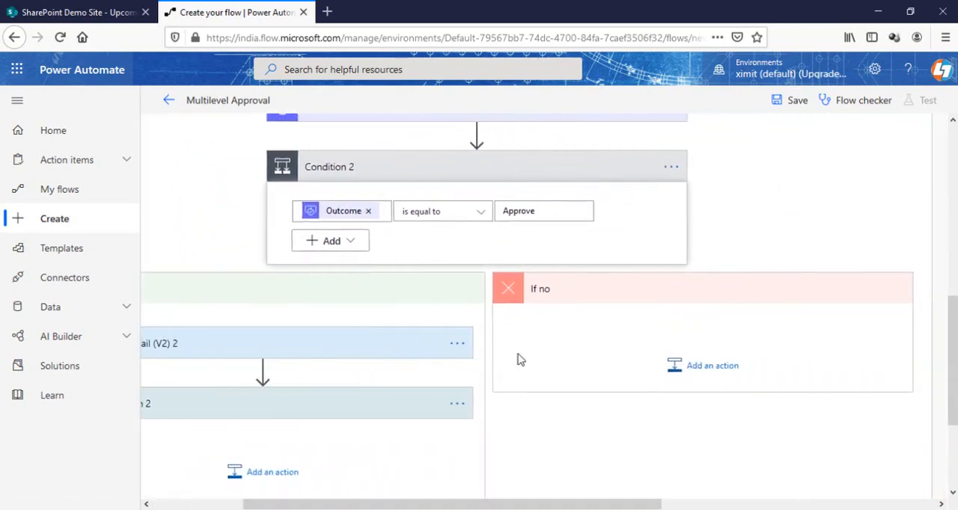
left_click(713, 366)
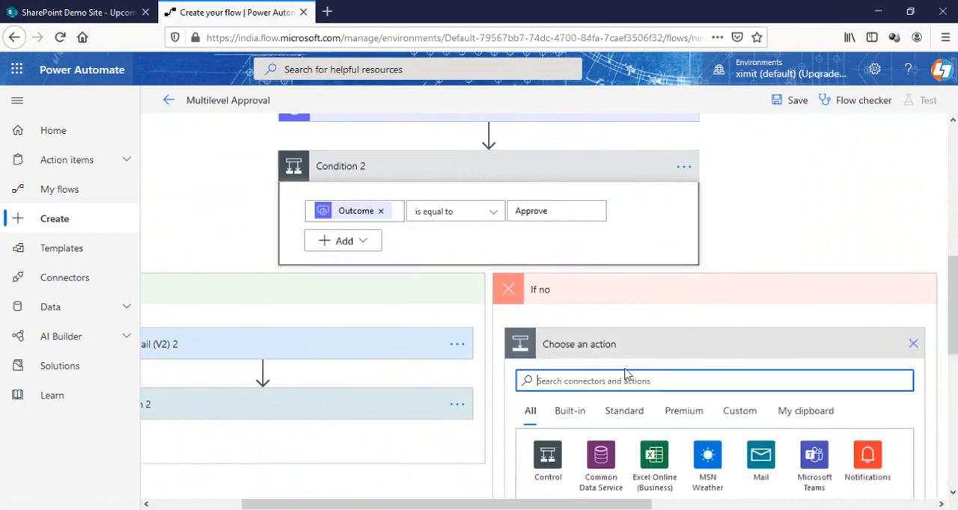
type("out")
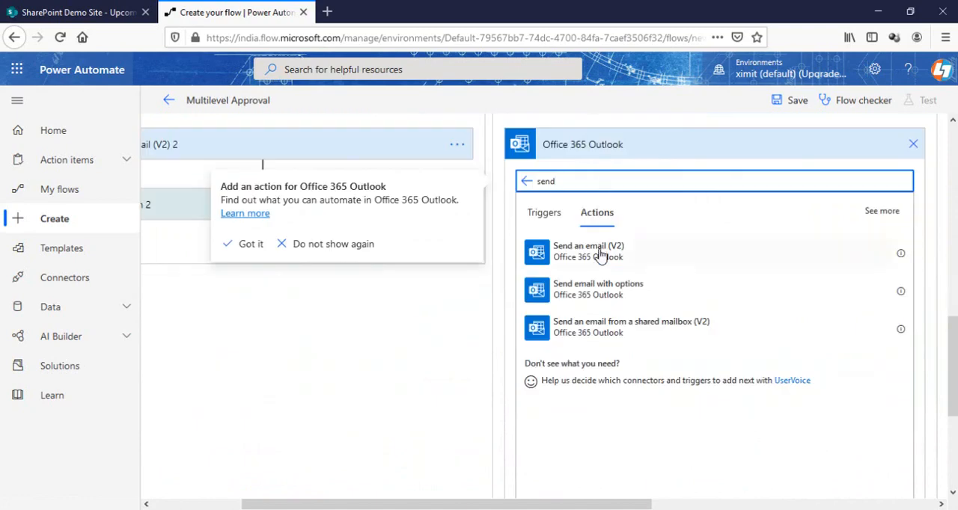
left_click(601, 252)
Address the third email to the dynamic Created By Email, set its subject to Rejected, and start the body with "Hi" and Created By DisplayName
left_click(680, 197)
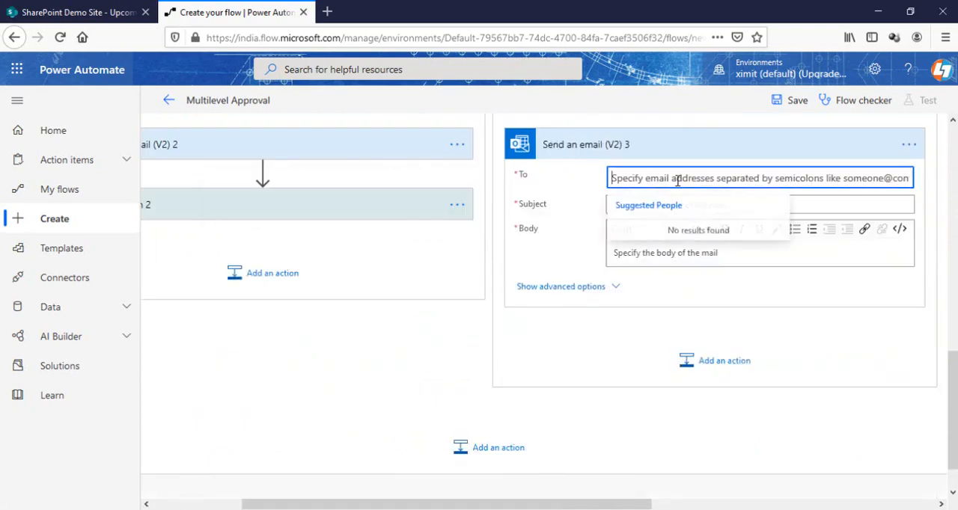
left_click(710, 505)
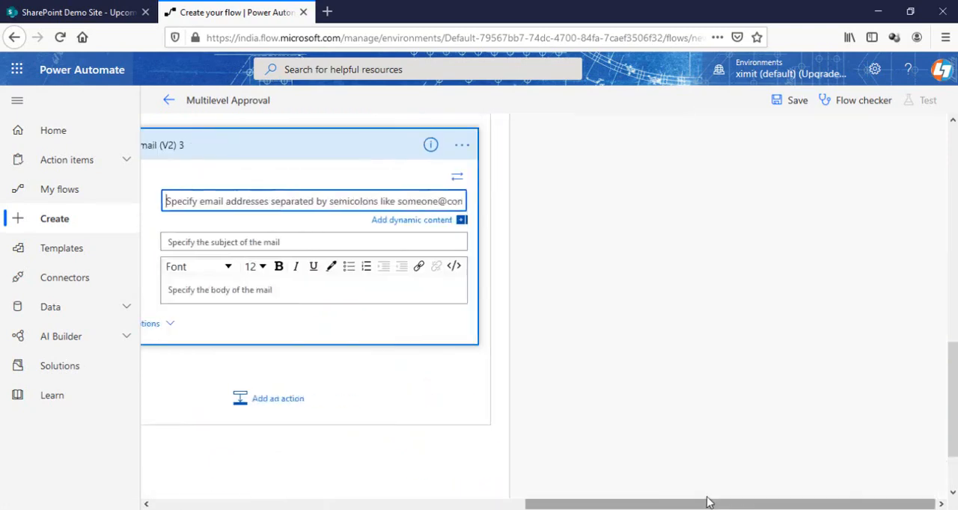
left_click(429, 218)
left_click(593, 261)
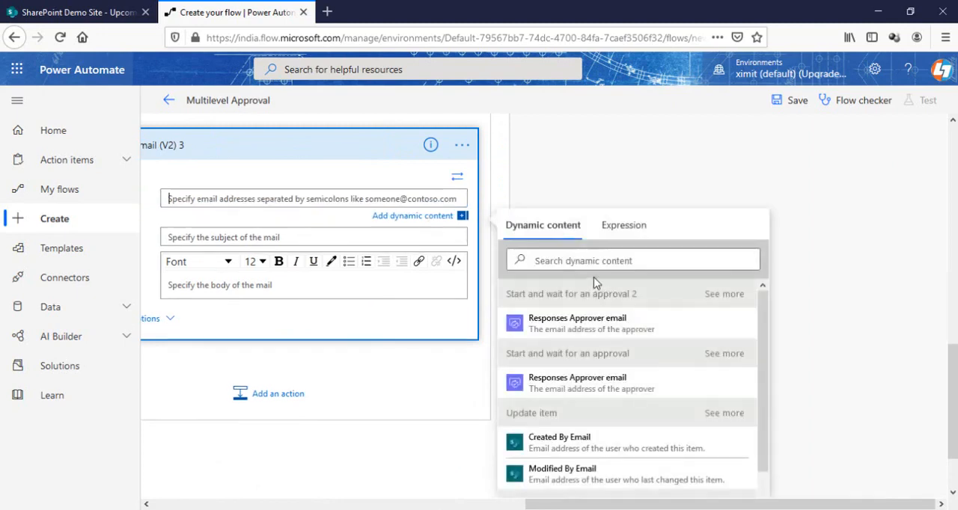
type("created")
scroll(628, 389, "down", 5)
left_click(591, 474)
left_click_drag(542, 507, 367, 507)
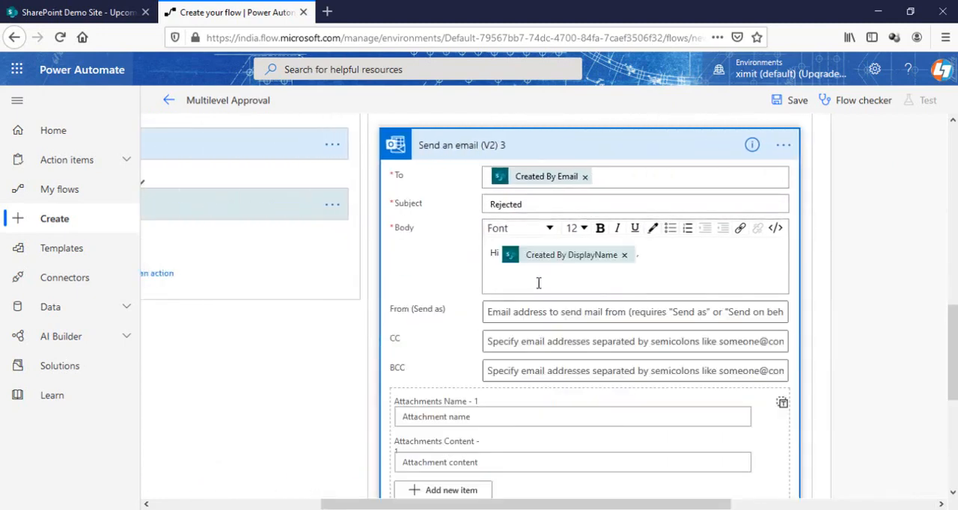
Complete the rejection email's body with "Your Request Has been Rejected. Kindly Reach out to your Account Department." and "Regards", and collapse the action
left_click(513, 279)
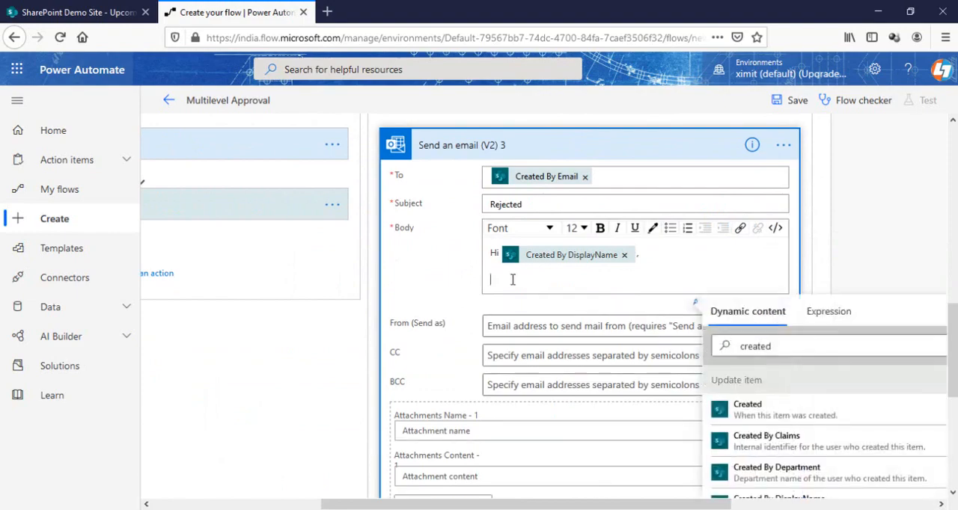
type("Y")
type("our Request Has been Rejected. Kindly Reach out to your Account Department.  Regards")
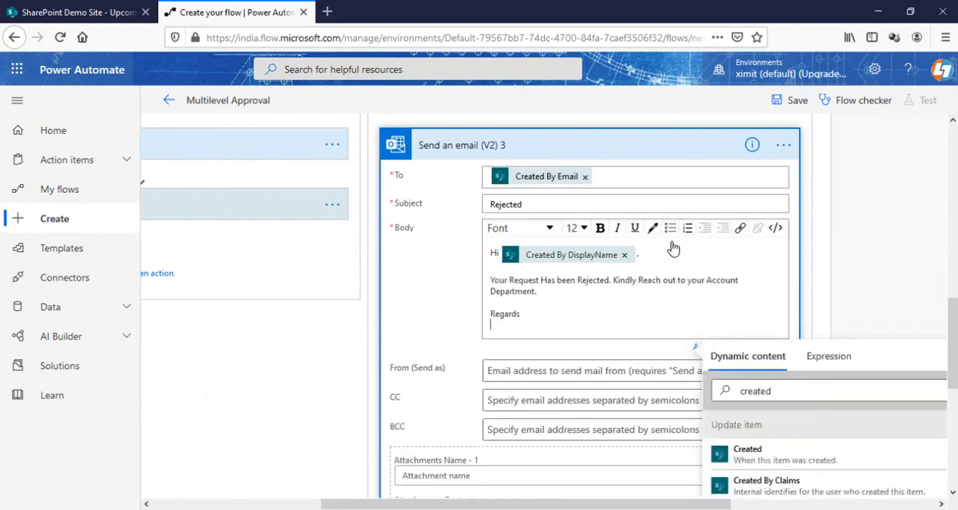
scroll(720, 245, "down", 4)
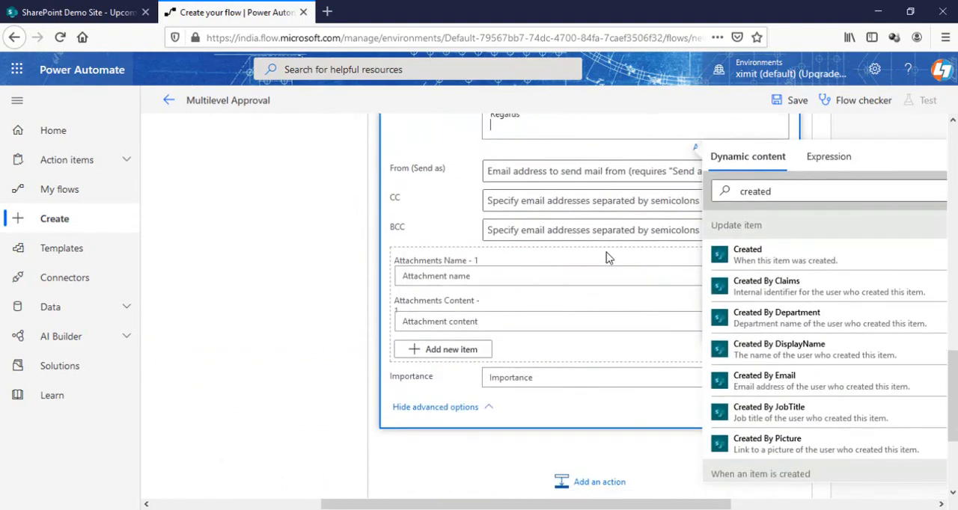
scroll(605, 254, "up", 3)
scroll(599, 247, "up", 1)
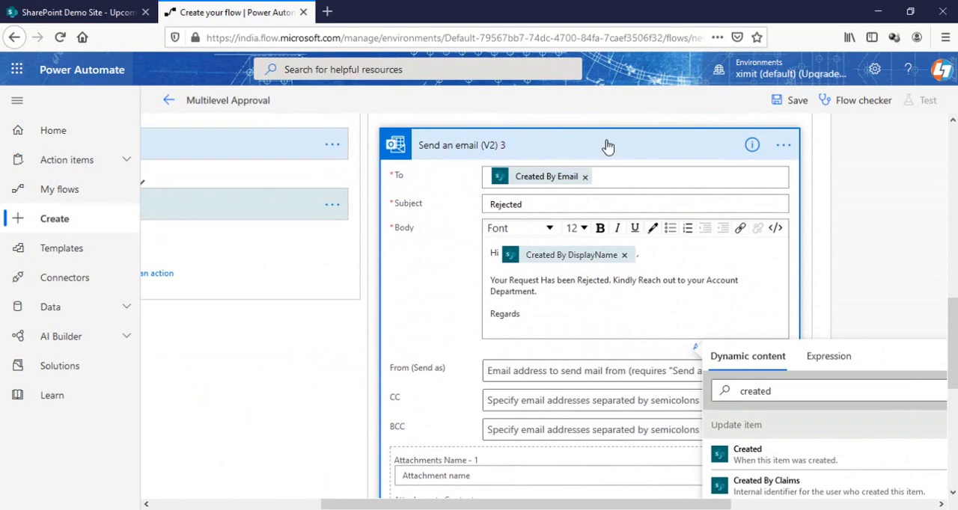
left_click(608, 146)
Add a SharePoint "Update item" action after the rejection email in the If no branch
left_click(609, 253)
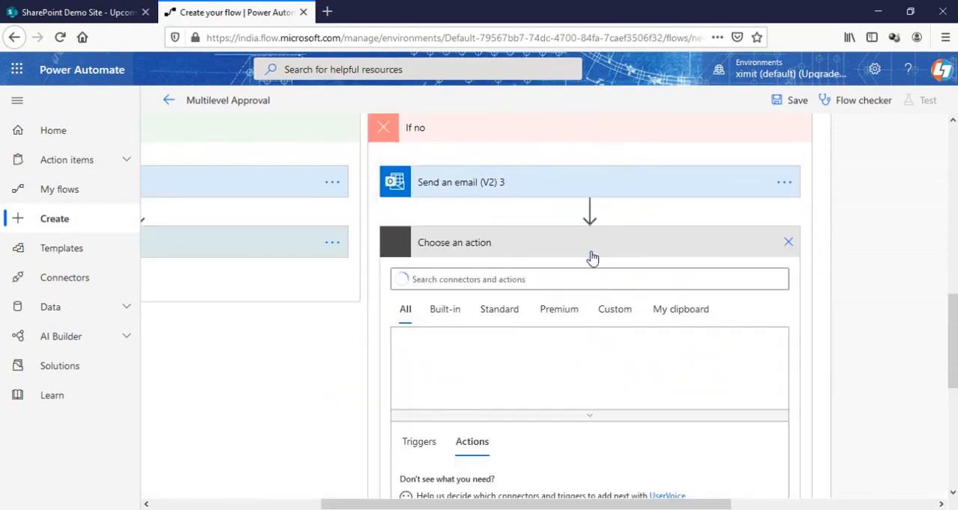
type("share")
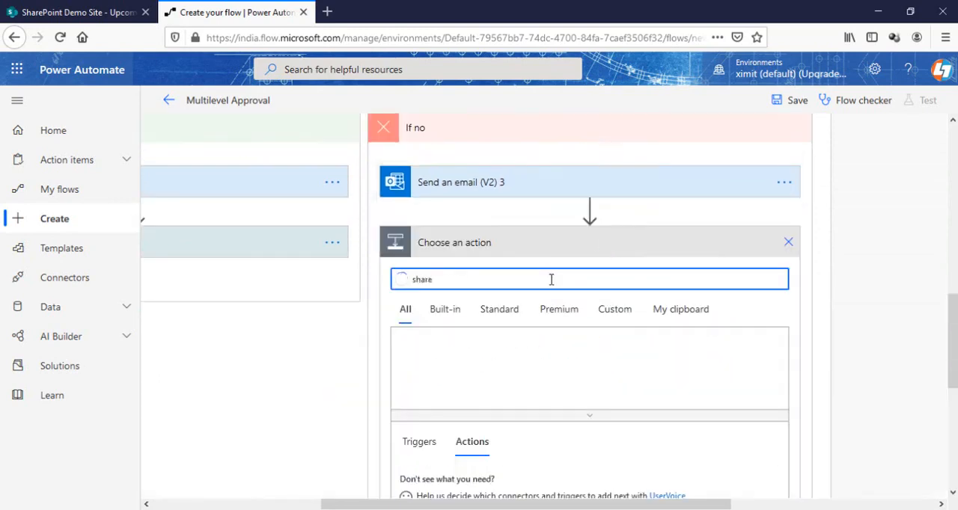
type("point")
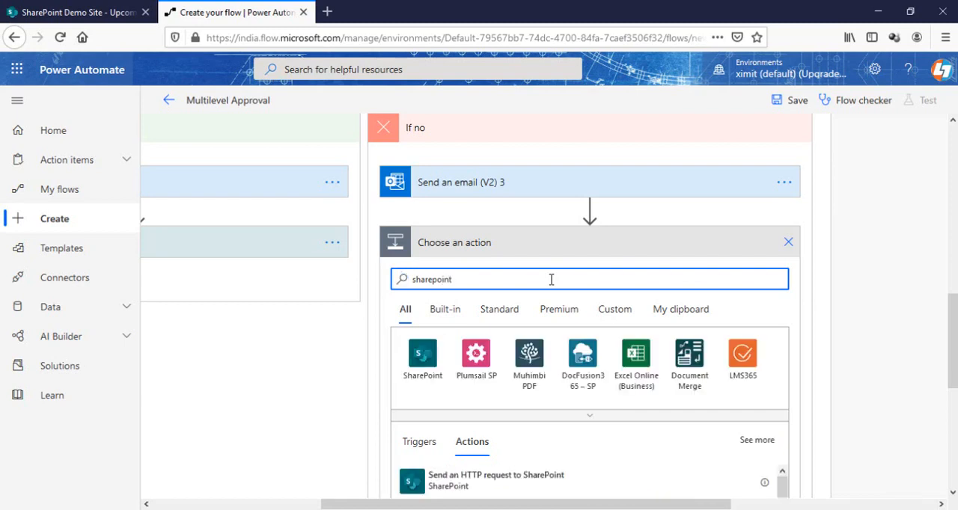
left_click(426, 362)
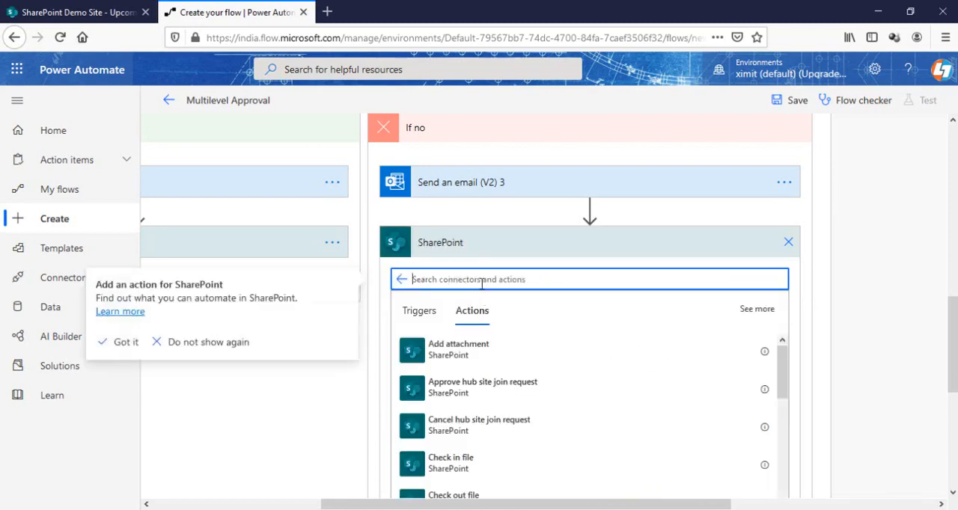
type("update")
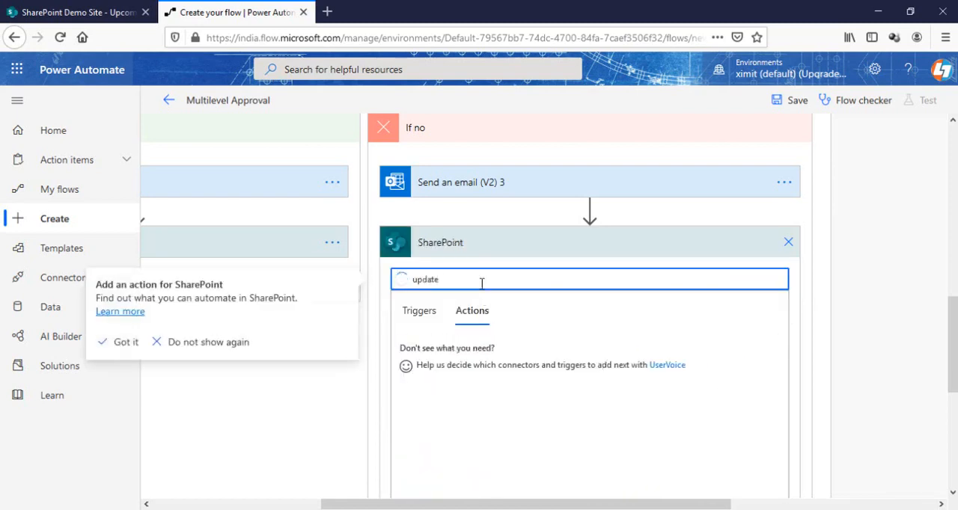
left_click(473, 350)
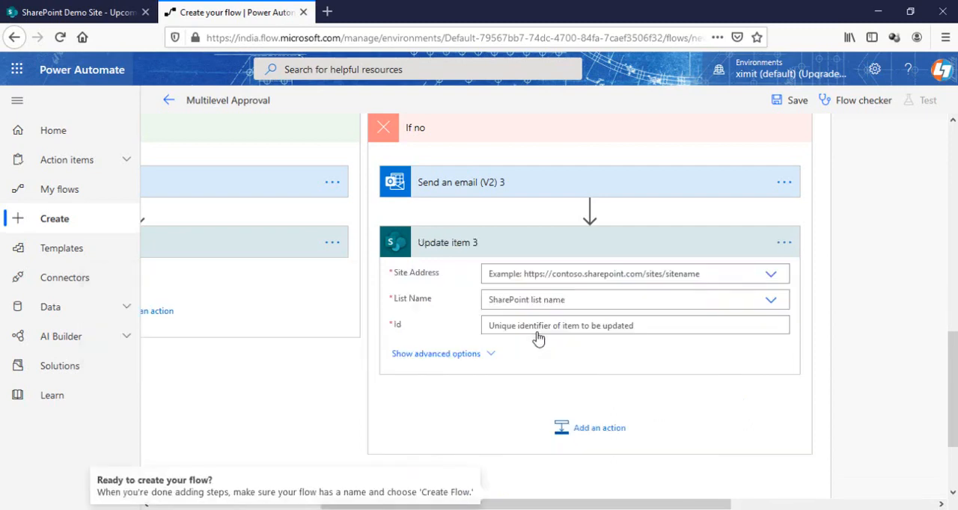
Set Update item 3 to the SharePoint Demo Site and the Upcoming Project list, with the ID from "When an item is created" as its Id
left_click(635, 275)
left_click(672, 393)
left_click(569, 302)
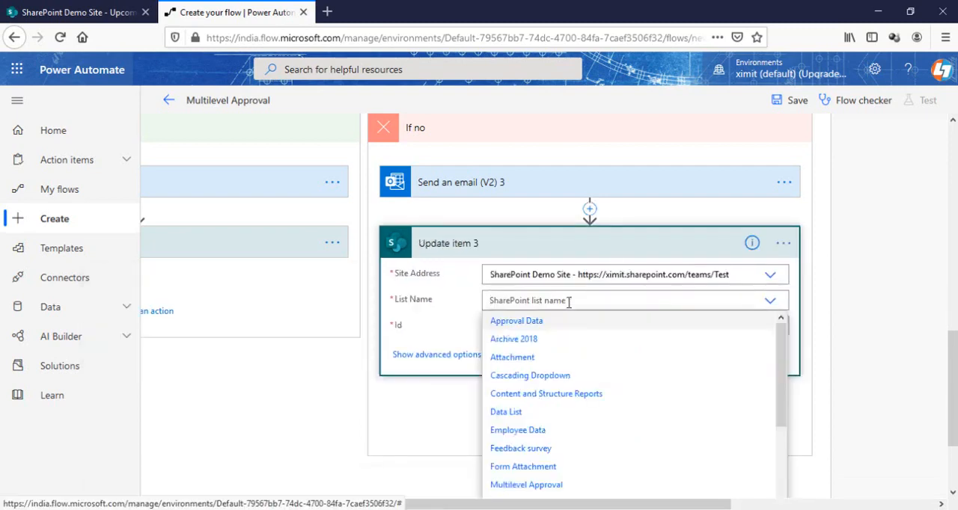
type("u")
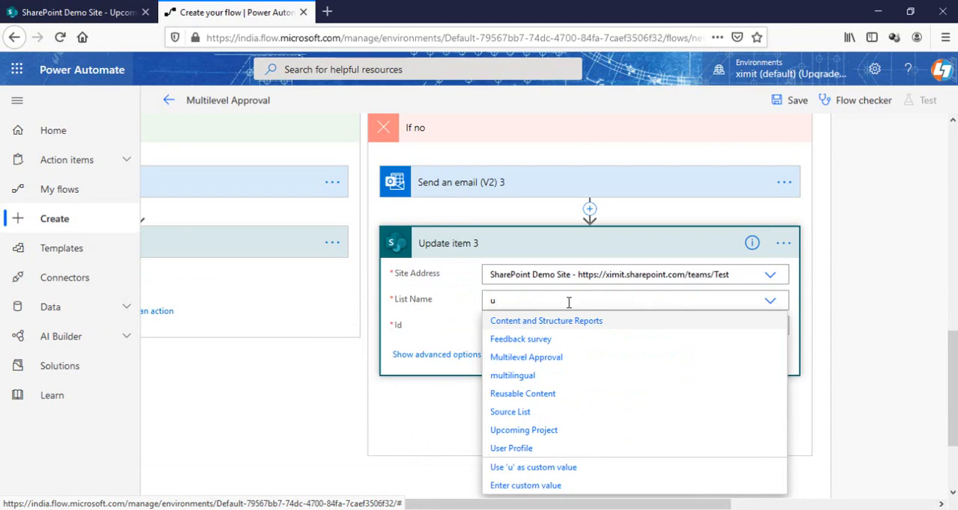
left_click(524, 430)
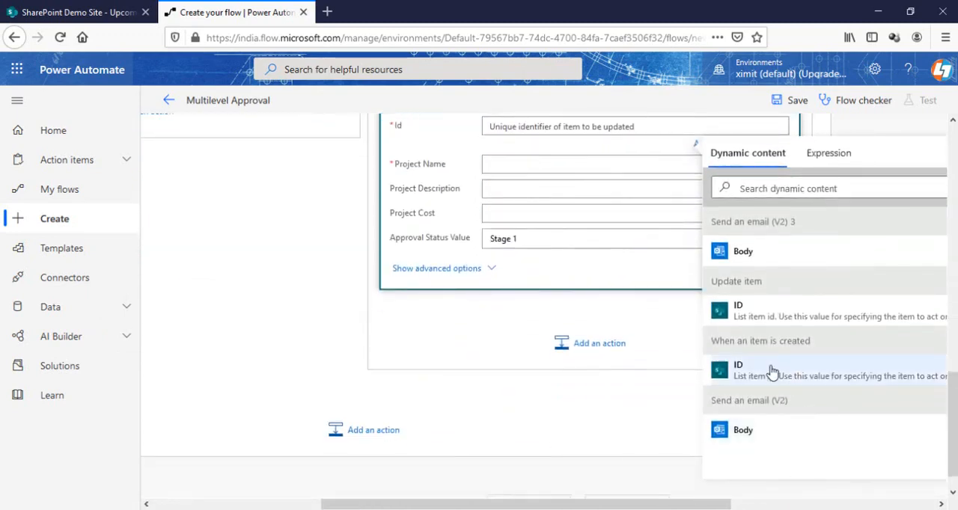
left_click(773, 372)
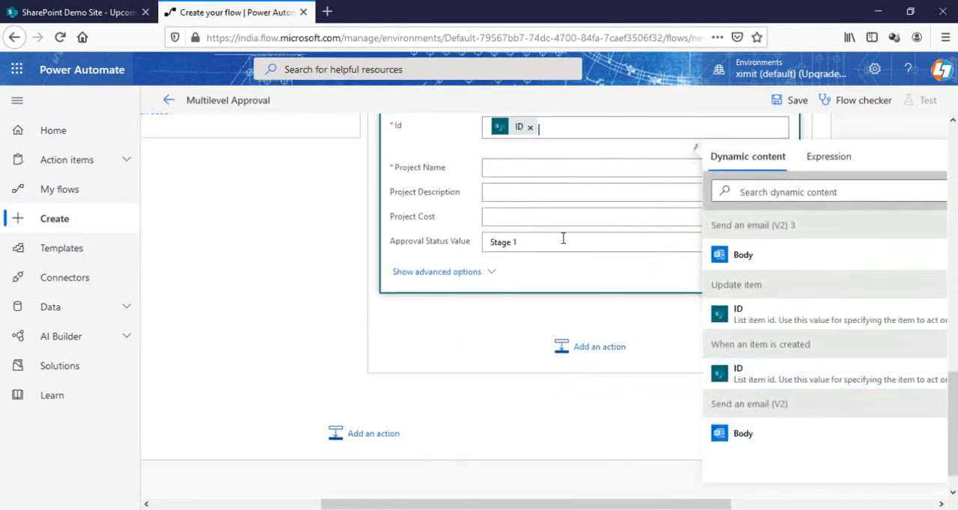
Fill the Project Name of Update item 3 with the dynamic Project Name from "When an item is created"
left_click(518, 169)
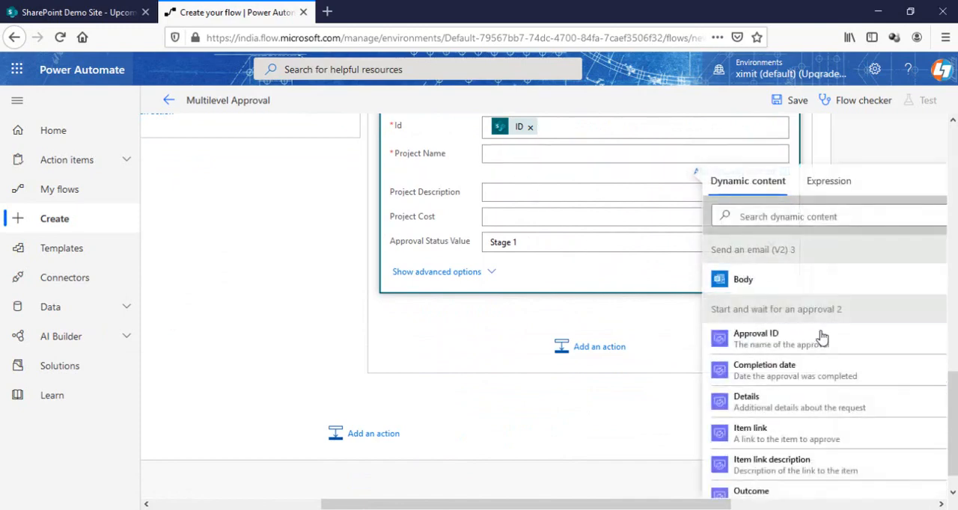
scroll(770, 396, "down", 5)
scroll(831, 339, "up", 4)
scroll(831, 338, "down", 4)
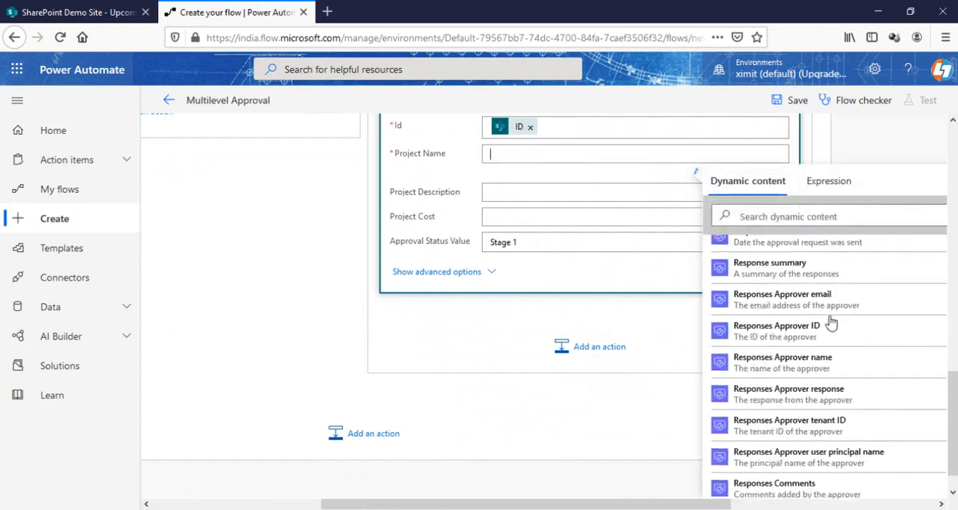
left_click(754, 218)
type("project")
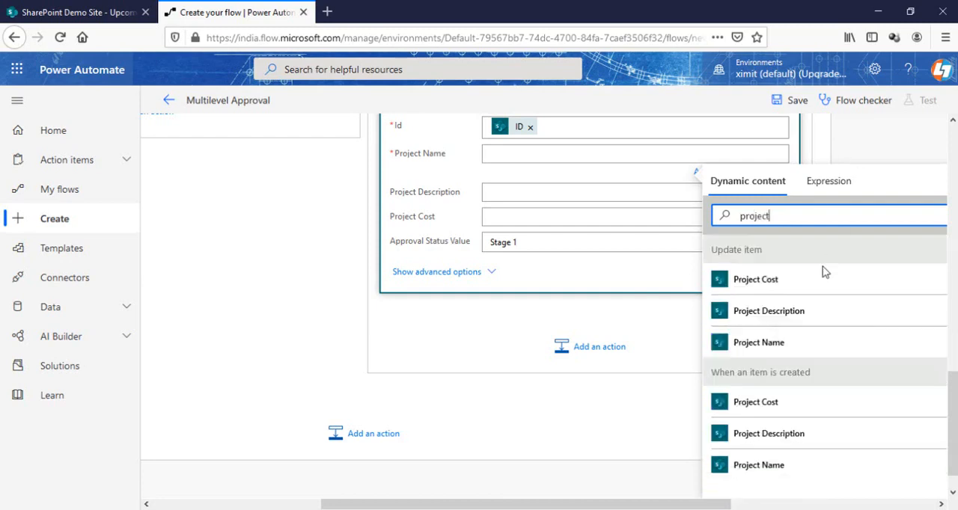
left_click(782, 470)
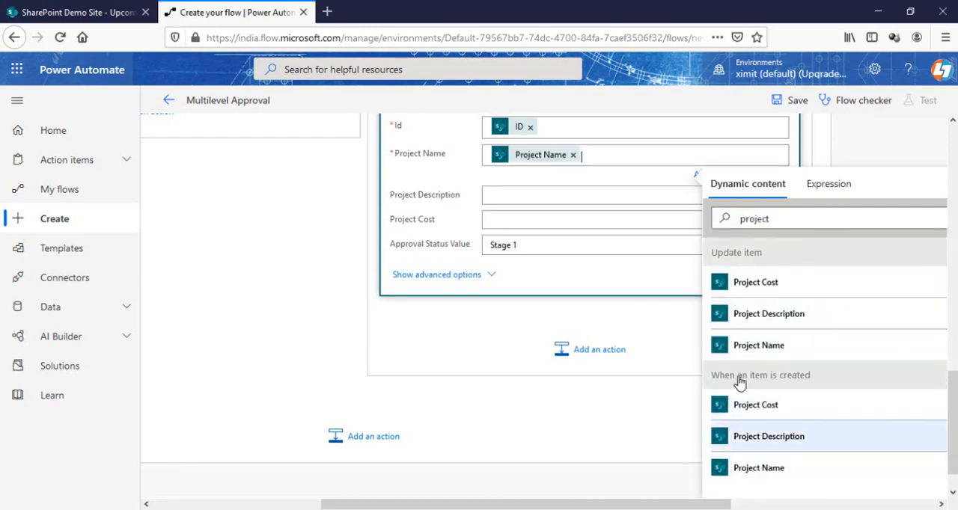
Set the Approval Status Value of Update item 3 to Rejected and collapse the action
left_click(538, 250)
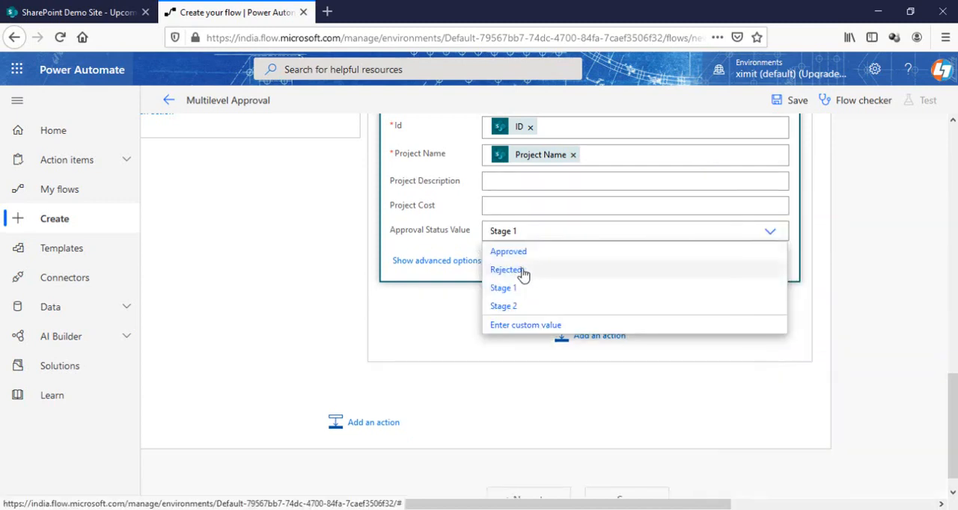
left_click(521, 271)
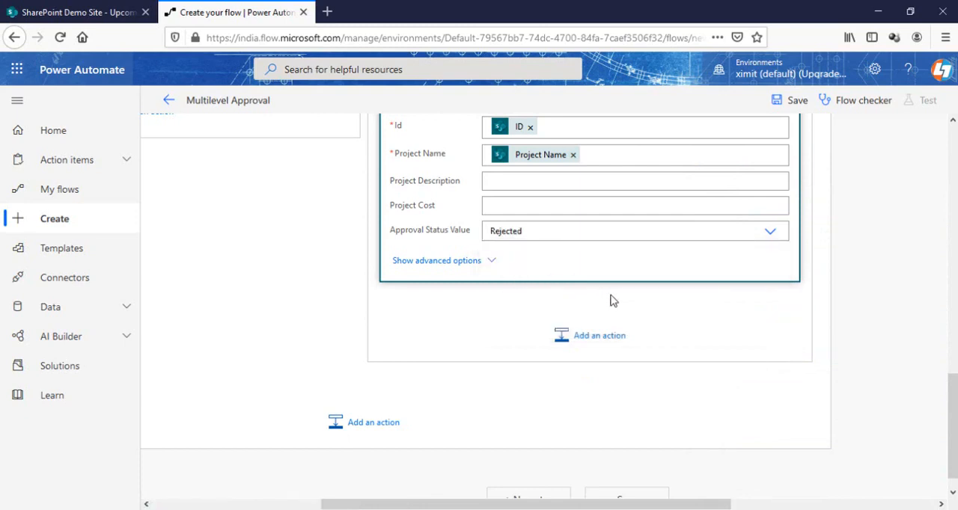
scroll(614, 300, "up", 5)
left_click(782, 244)
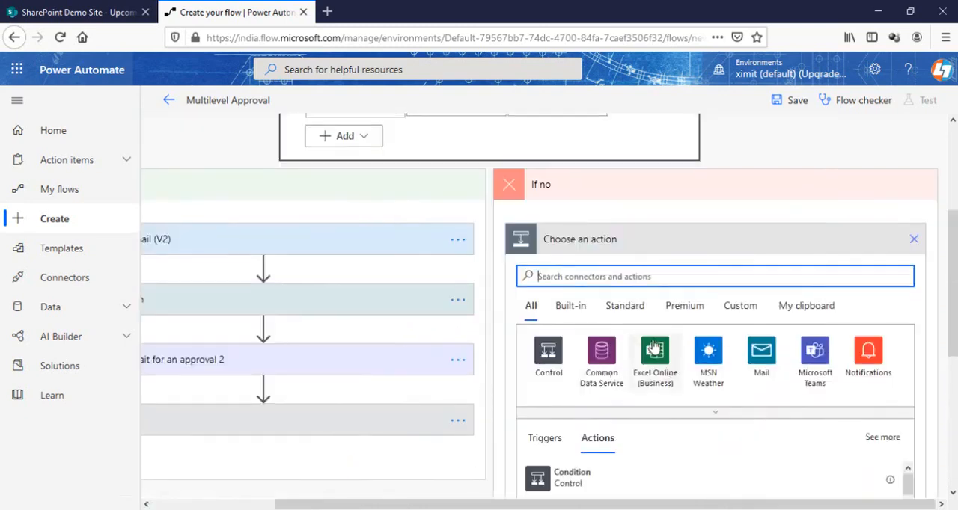
Add an Outlook "Send an email (V2)" action to the outer If no branch, stating "Your Request Has been Rejected. Kindly Reach out to your Account Department."
scroll(653, 346, "down", 3)
scroll(652, 346, "up", 3)
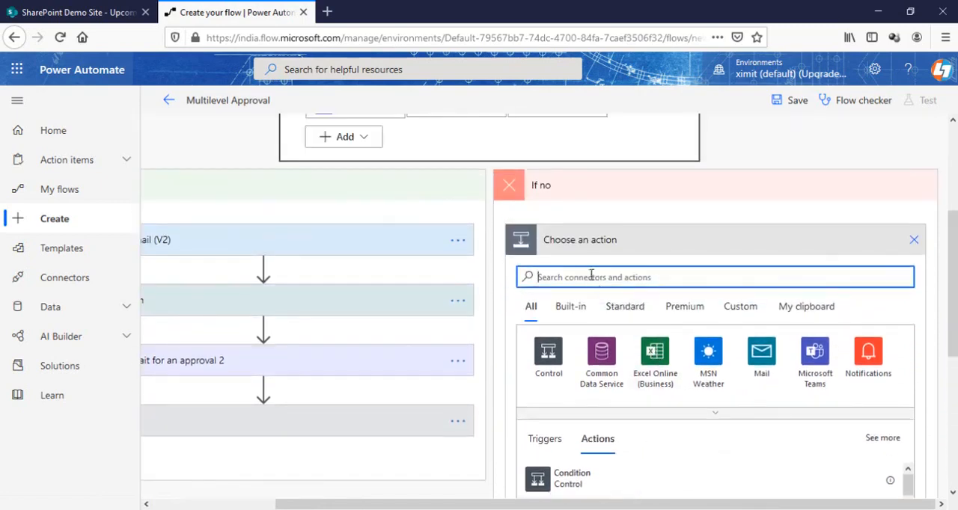
type("out")
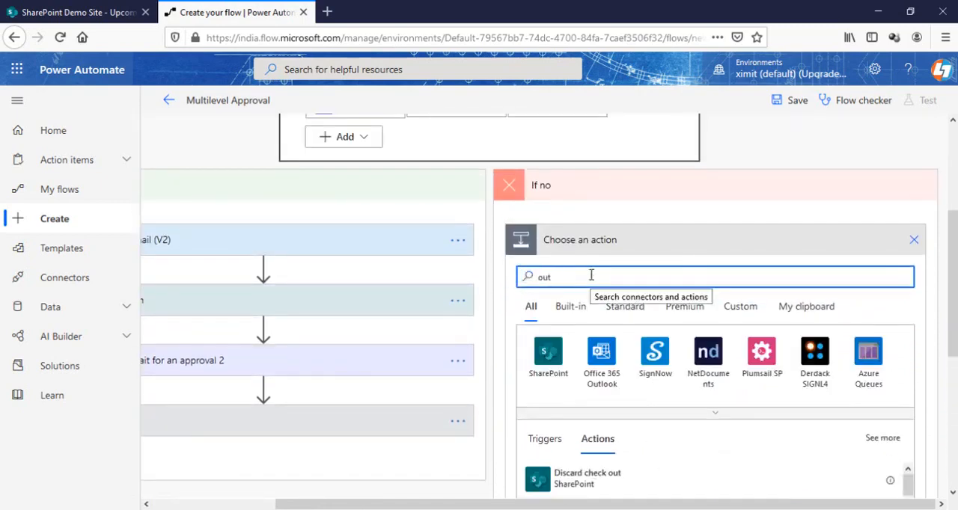
left_click(608, 360)
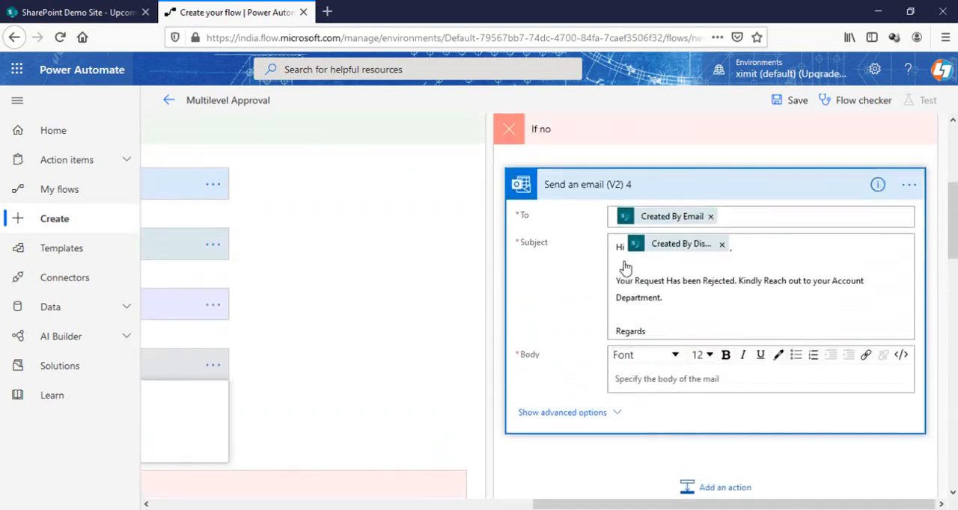
scroll(626, 268, "up", 1)
left_click(684, 253)
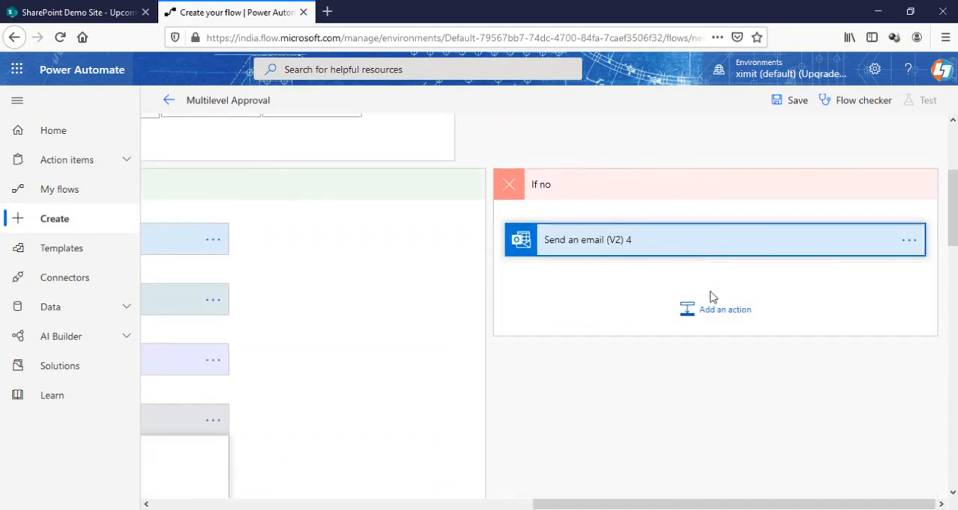
Add a SharePoint "Update item" action after that email for the Upcoming Project list on SharePoint Demo Site, using dynamic ID and Project Name
left_click(715, 307)
type("s")
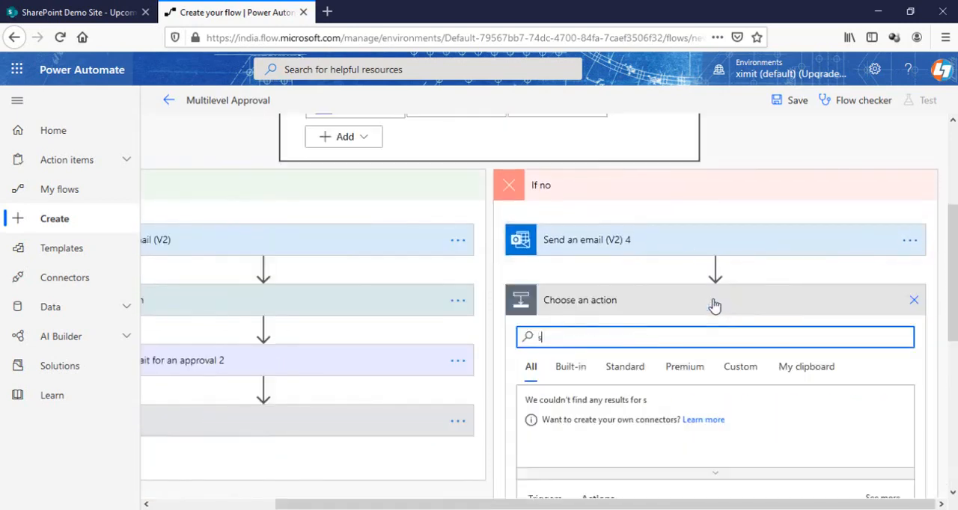
type("harepoi")
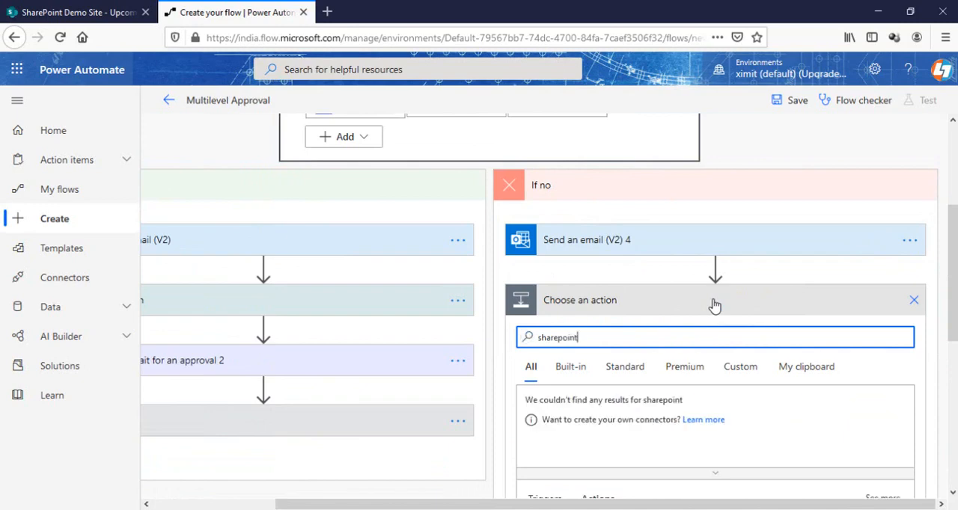
type("nt")
left_click(553, 410)
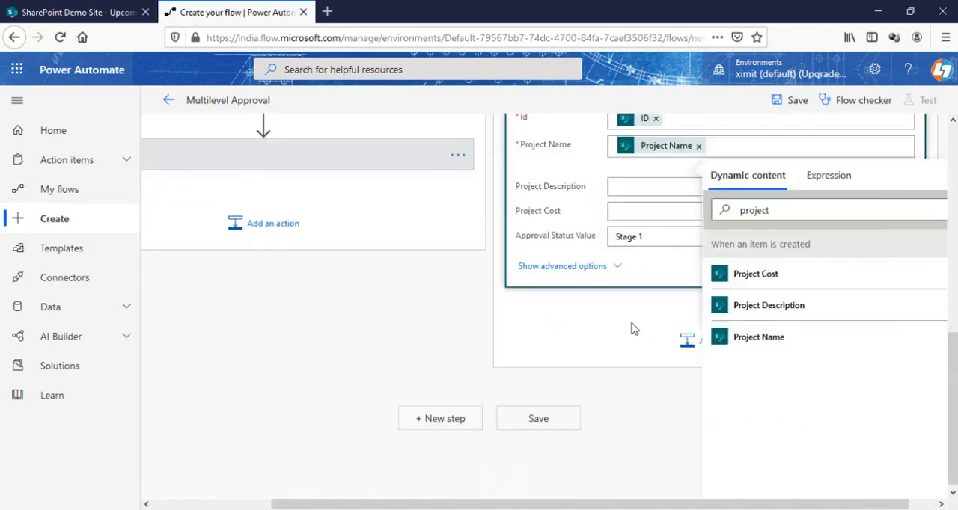
Set the Approval Status Value of Update item 4 to Rejected and collapse the action
left_click(651, 274)
left_click(668, 296)
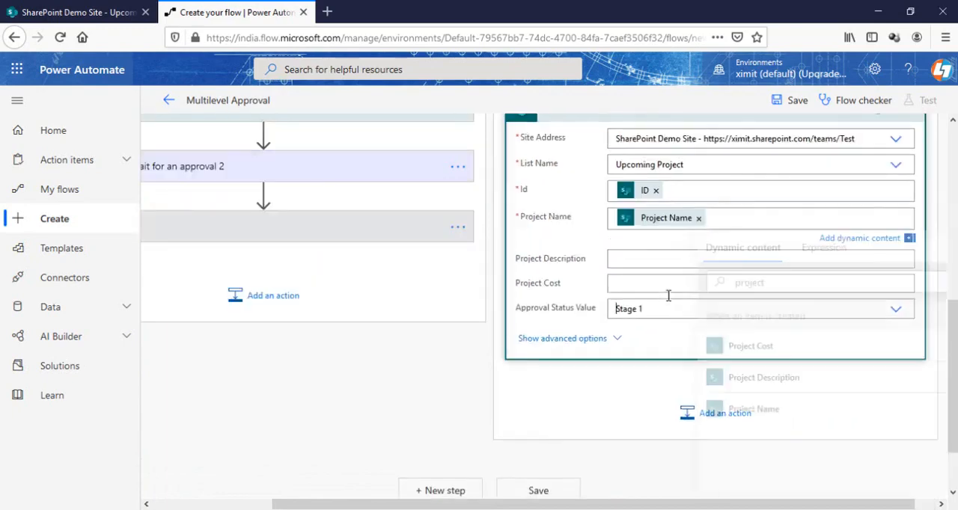
left_click(641, 335)
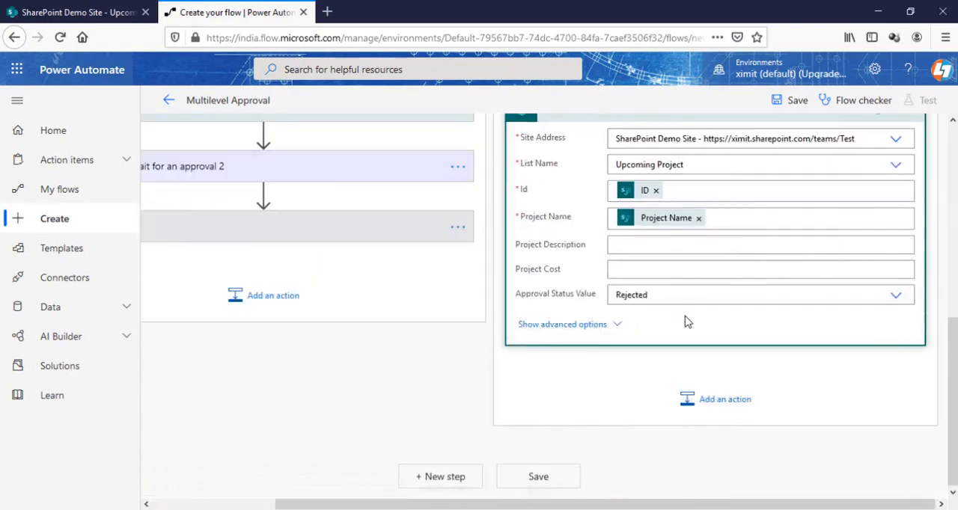
scroll(688, 320, "up", 5)
scroll(686, 316, "down", 3)
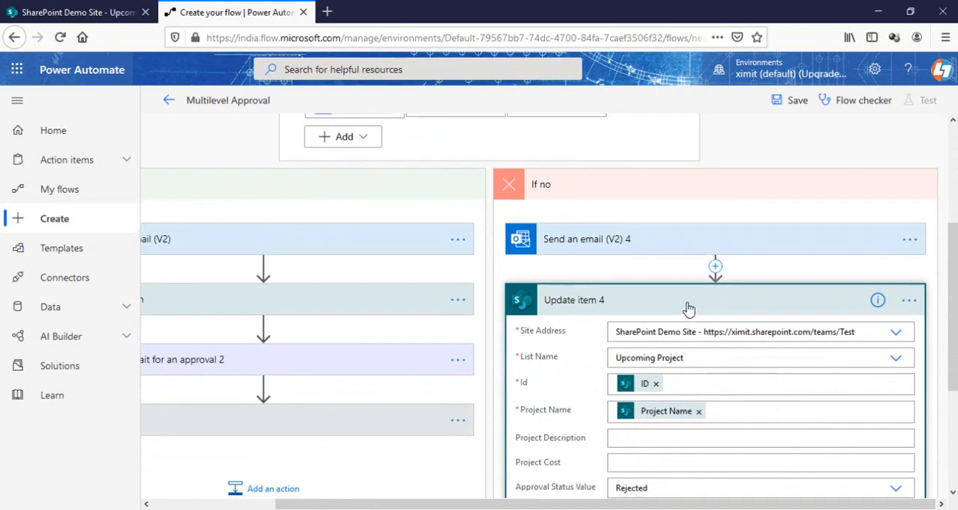
left_click(687, 303)
scroll(714, 307, "up", 3)
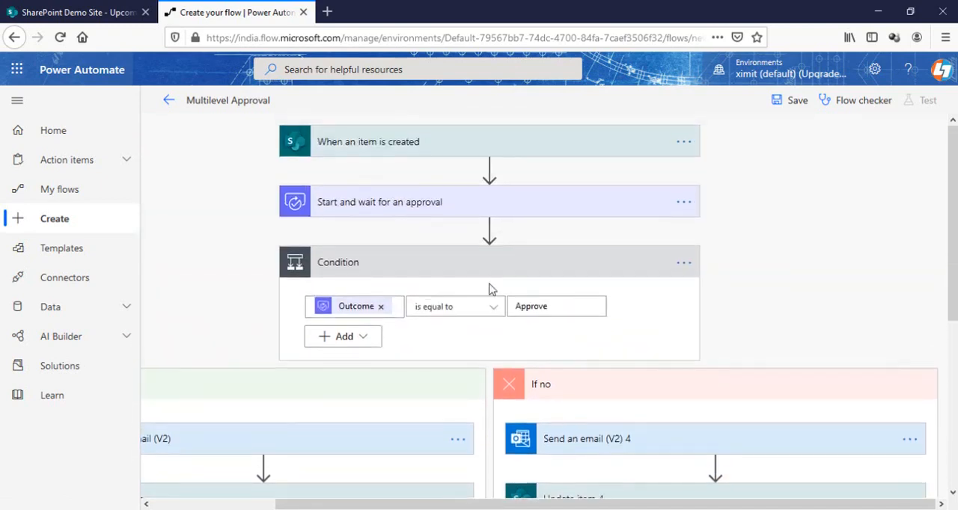
Examine the outer condition and the order of actions in its If yes and If no branches
left_click(482, 265)
left_click(487, 265)
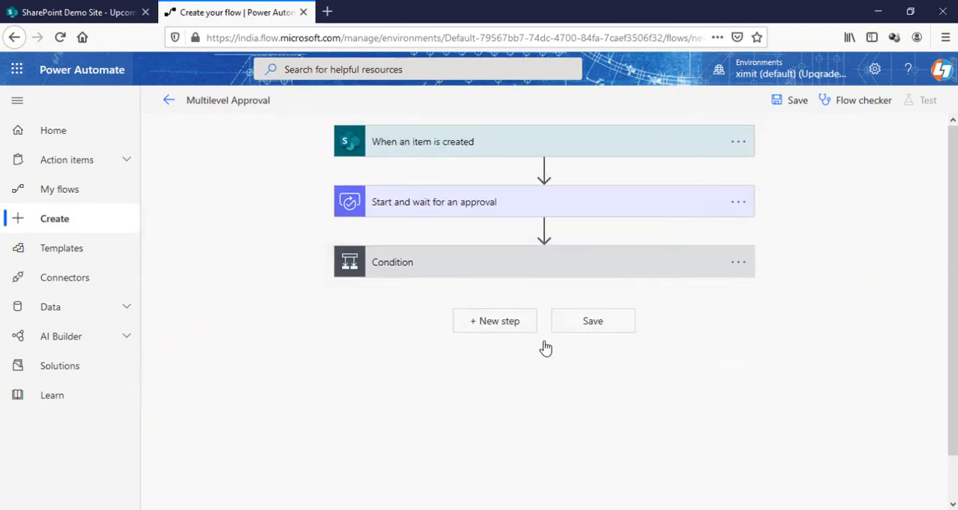
scroll(528, 315, "down", 4)
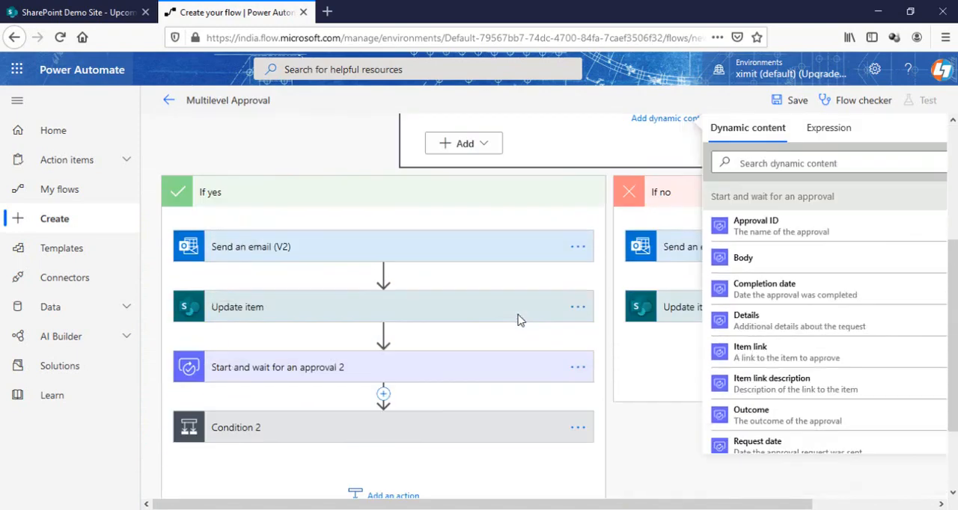
scroll(837, 272, "up", 4)
left_click(879, 256)
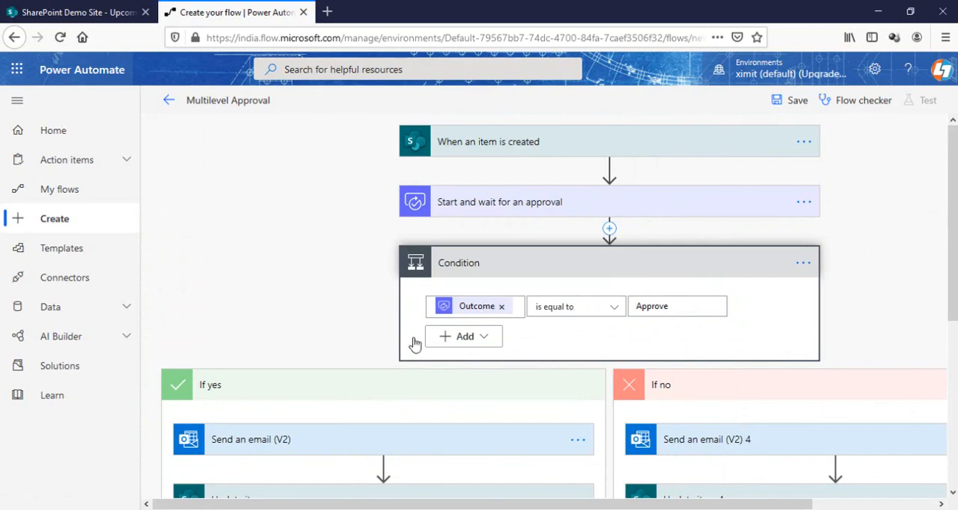
scroll(422, 370, "down", 3)
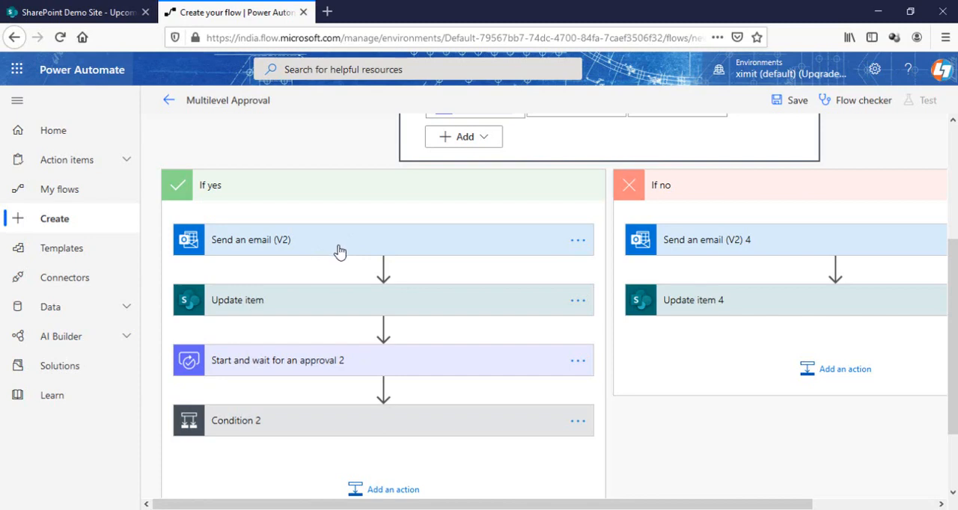
left_click(354, 300)
left_click(353, 301)
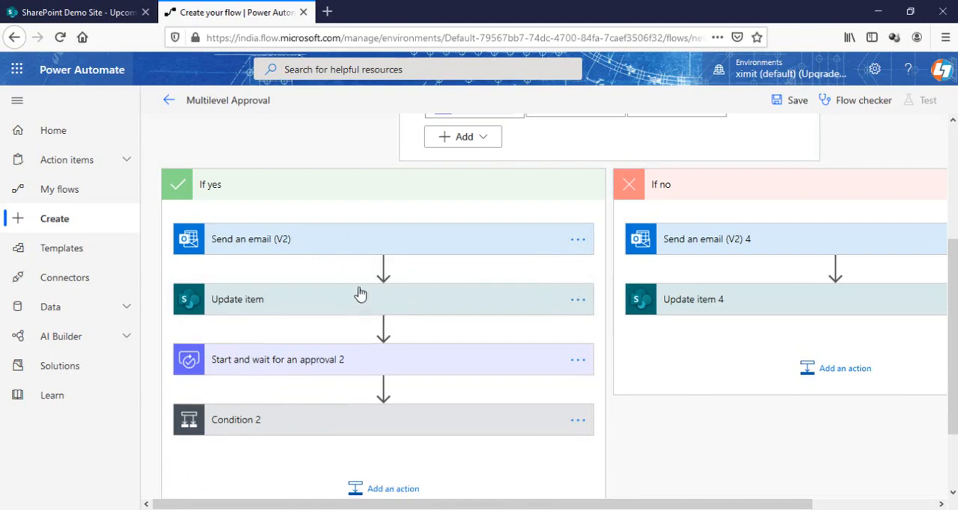
Examine the second-stage approval and both branches of Condition 2, and collapse the outer condition
scroll(363, 284, "down", 2)
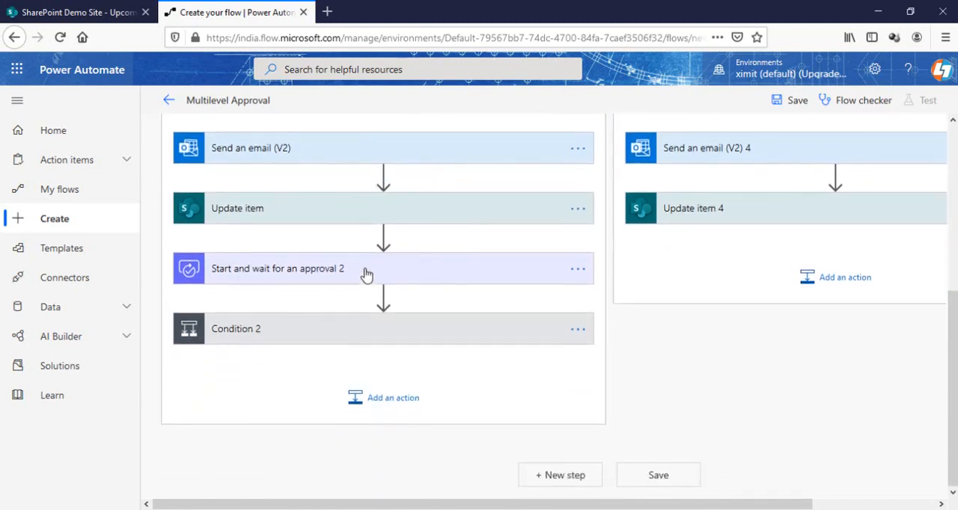
left_click(366, 273)
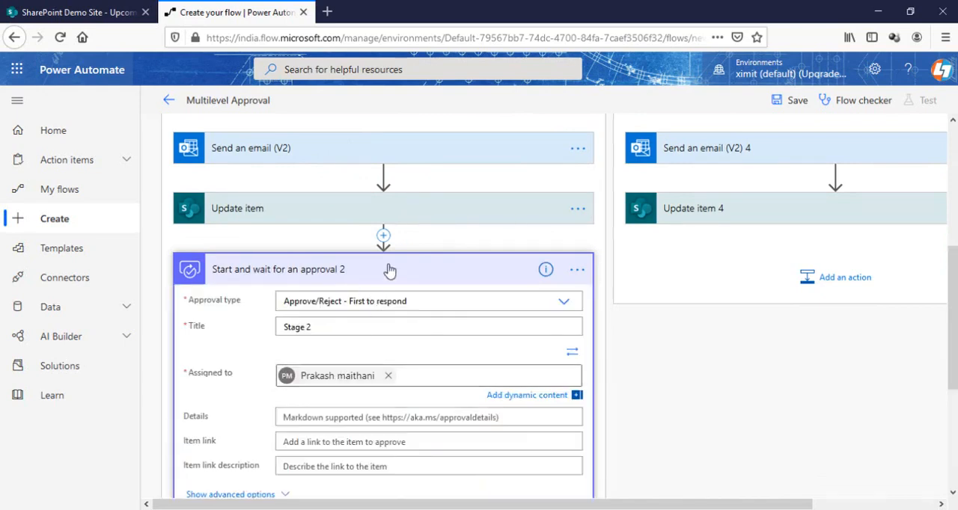
left_click(389, 269)
left_click(362, 328)
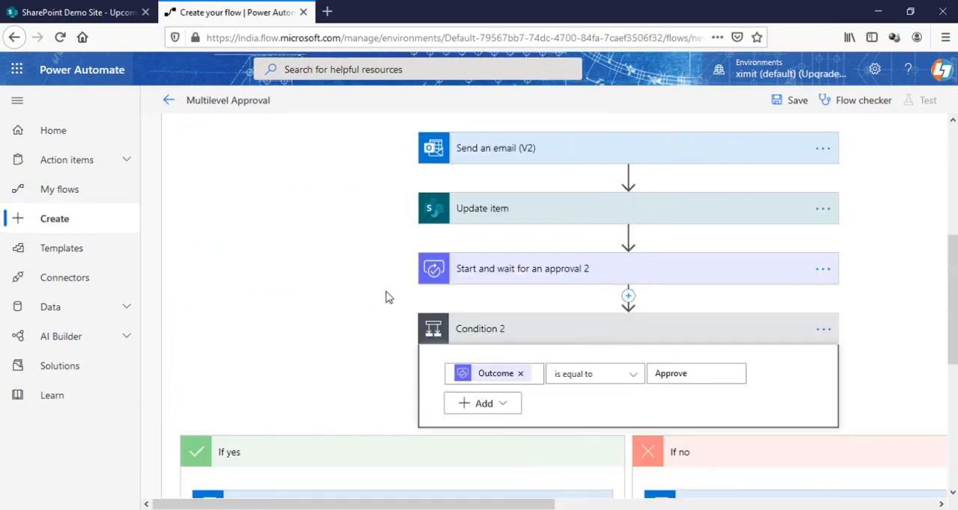
scroll(389, 297, "down", 3)
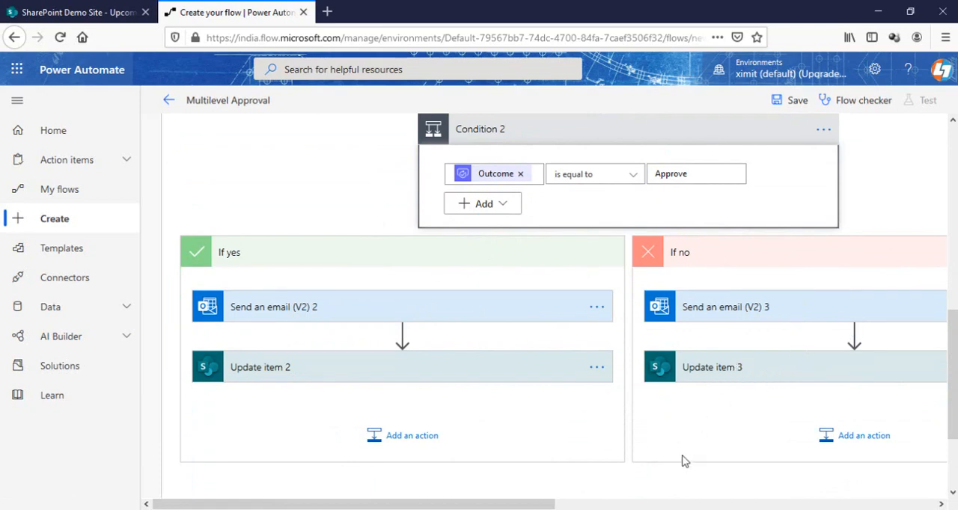
left_click(678, 505)
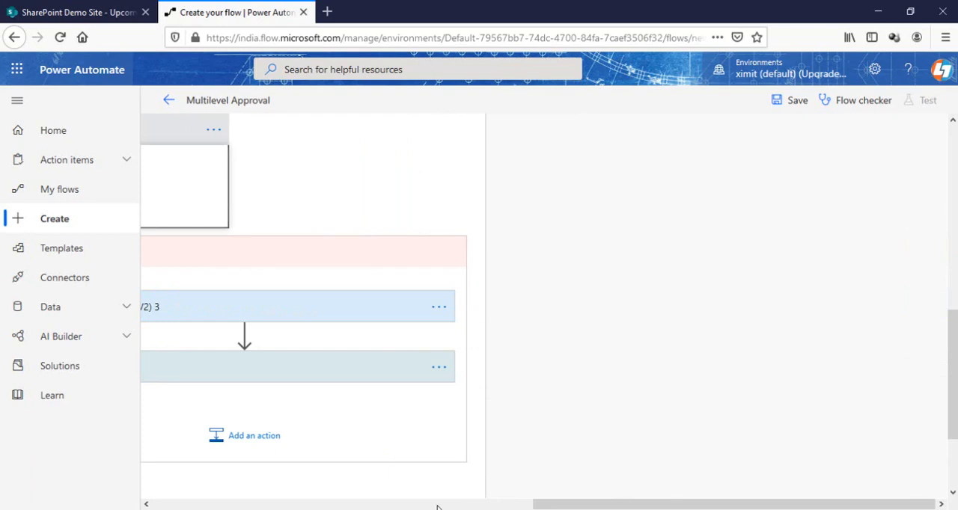
left_click(437, 507)
scroll(555, 430, "up", 5)
left_click(547, 303)
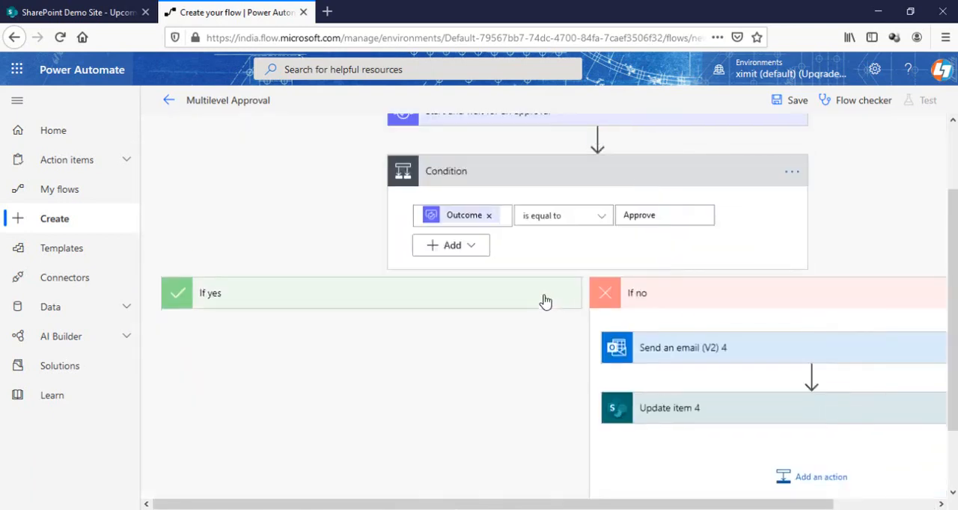
left_click_drag(655, 508, 752, 507)
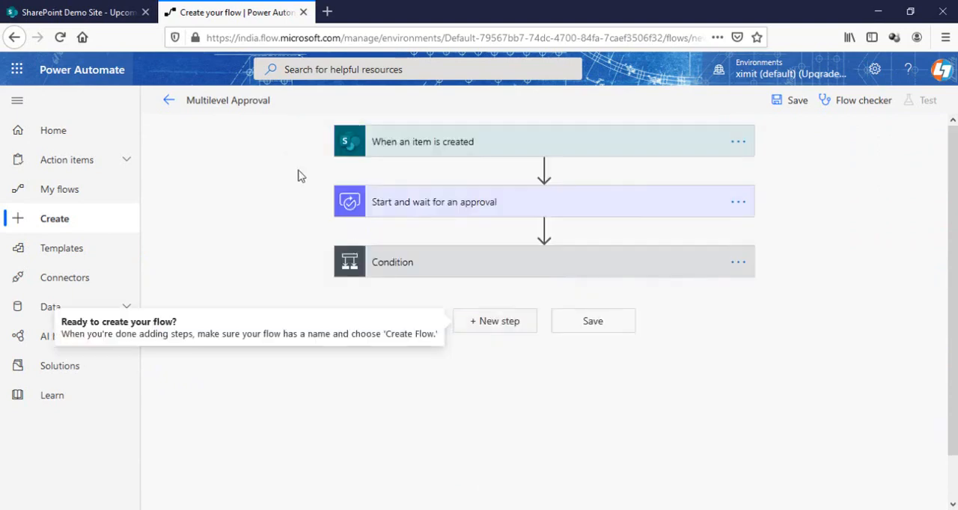
Add a Terminate action as a new step after the outer condition
left_click(508, 323)
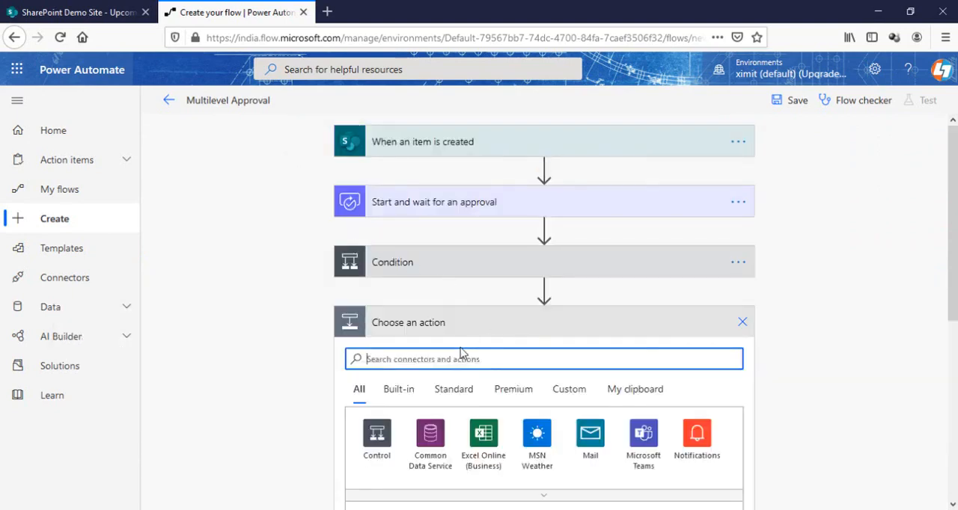
type("termi")
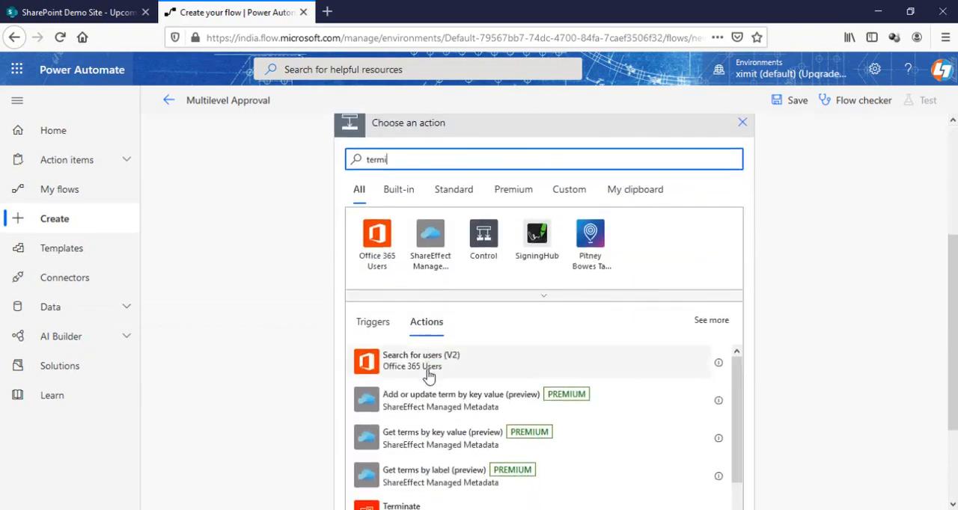
scroll(426, 382, "down", 3)
left_click(428, 390)
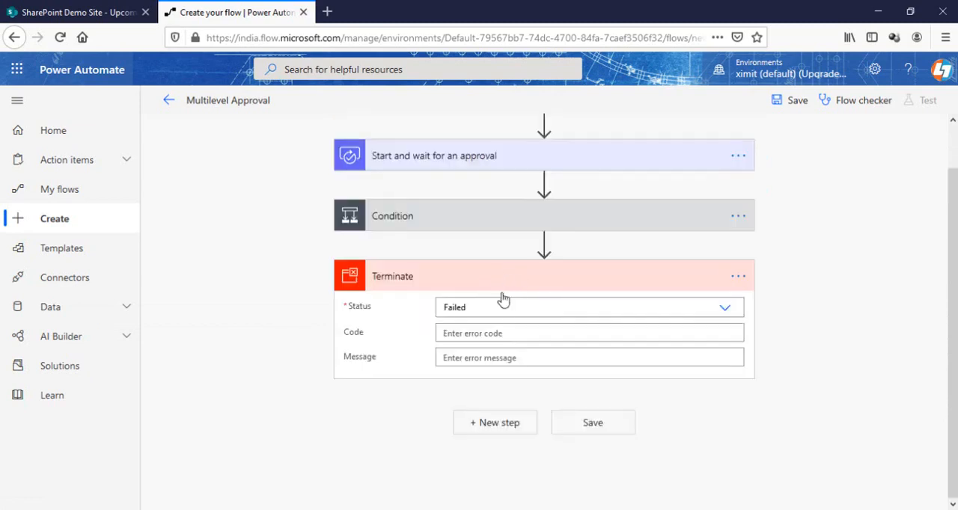
Set the Terminate action's Status to Succeeded and collapse the action
left_click(558, 305)
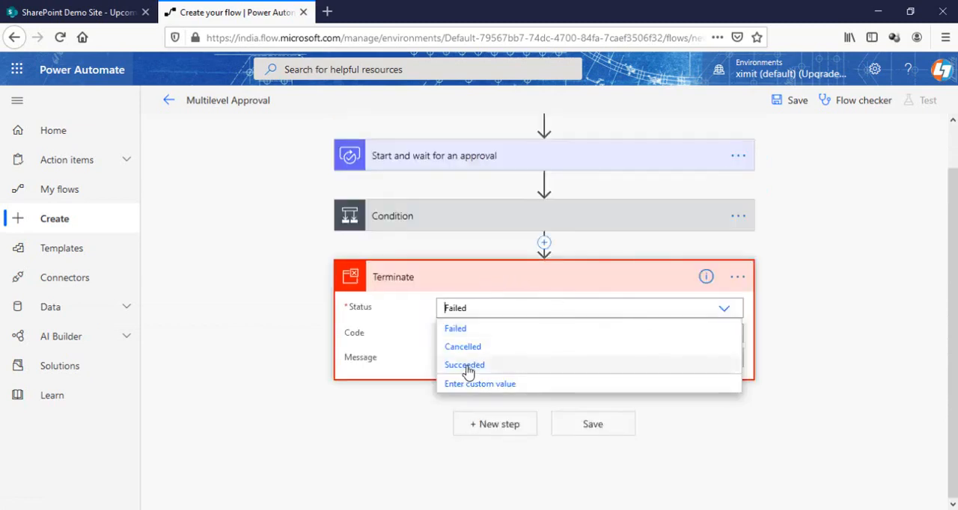
left_click(533, 368)
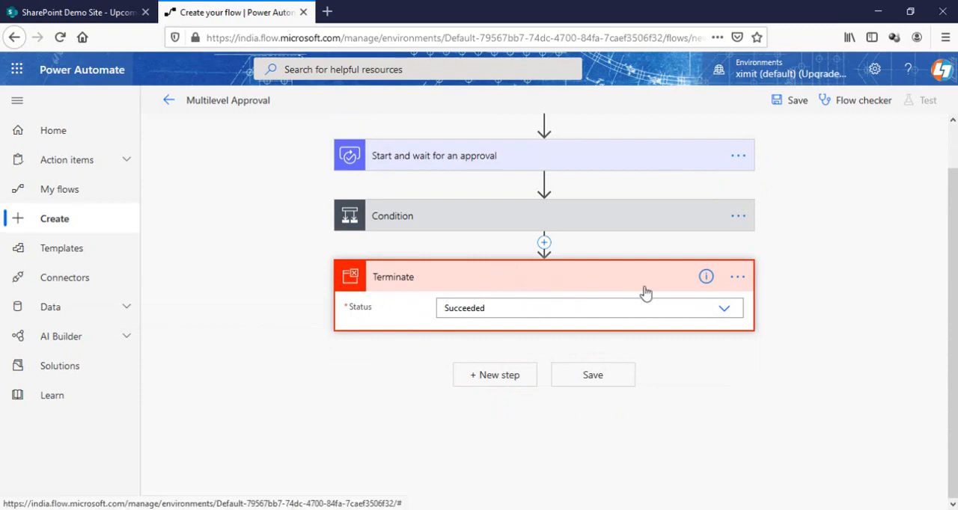
left_click(593, 280)
scroll(595, 280, "up", 2)
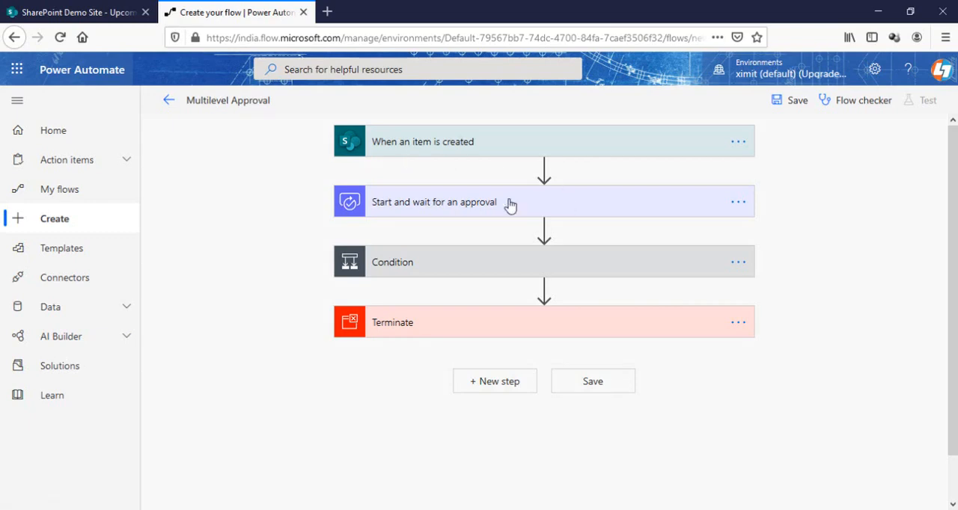
Insert a parallel branch after "When an item is created" with a Delay of 1 Day followed by a "Send an email (V2)" action
mouse_move(544, 176)
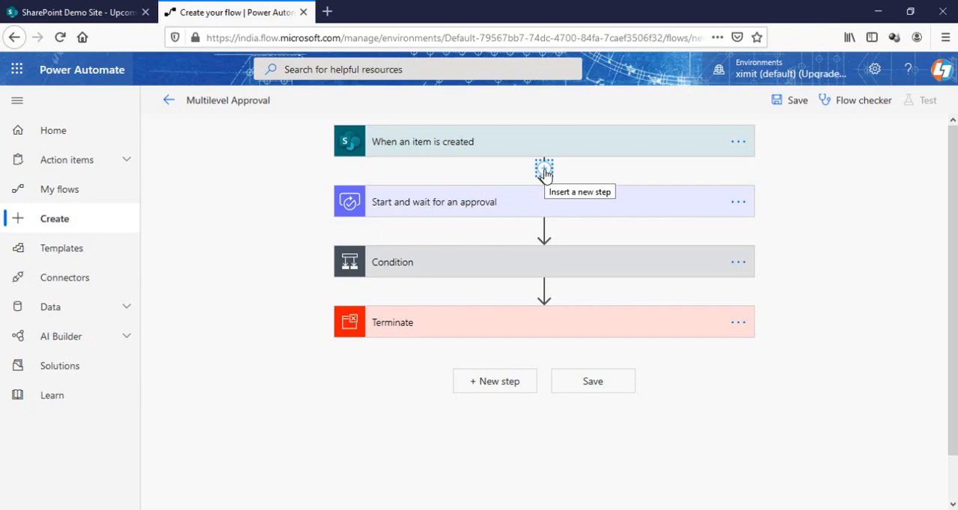
left_click(544, 171)
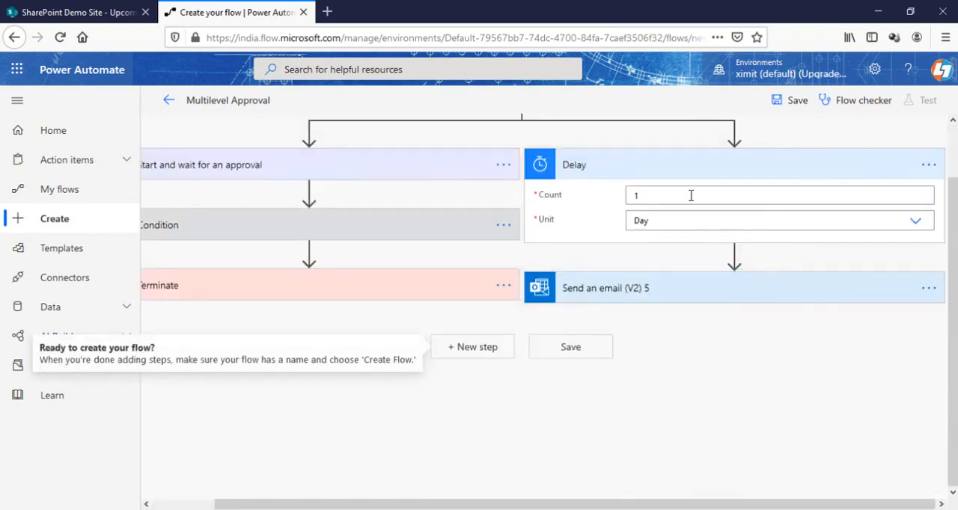
left_click(654, 165)
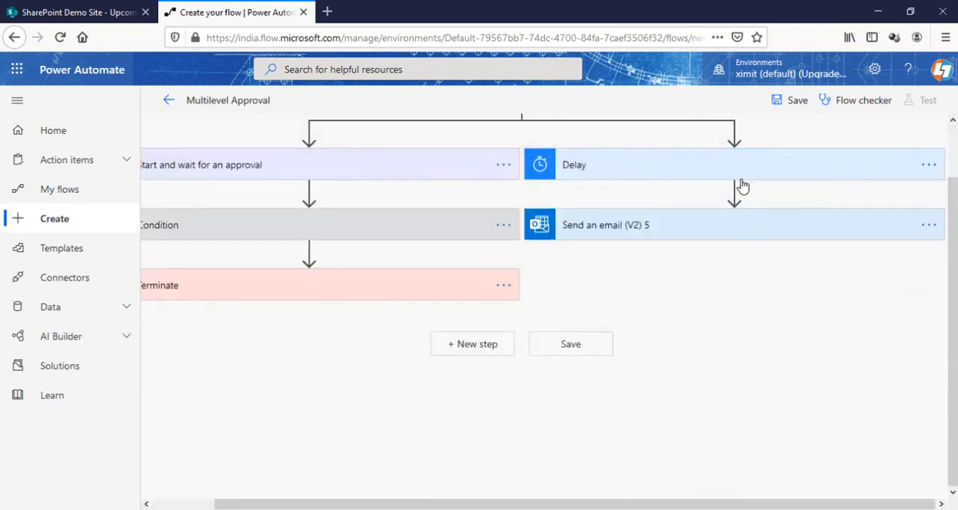
Save the Multilevel Approval flow
scroll(487, 262, "up", 2)
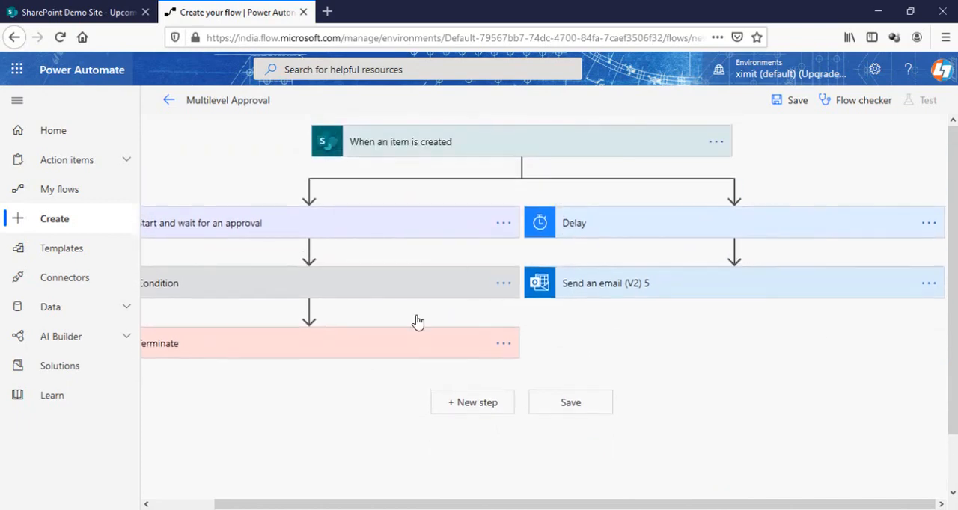
left_click(188, 504)
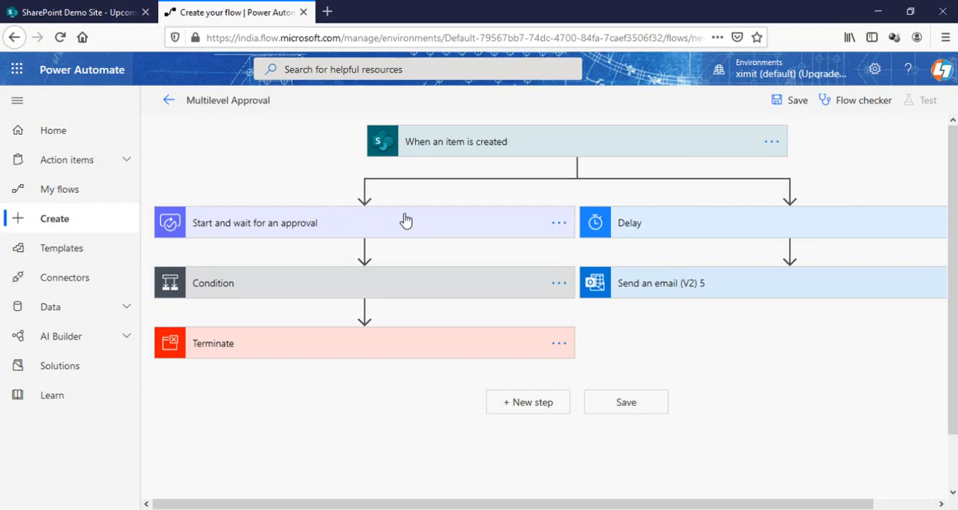
left_click(794, 105)
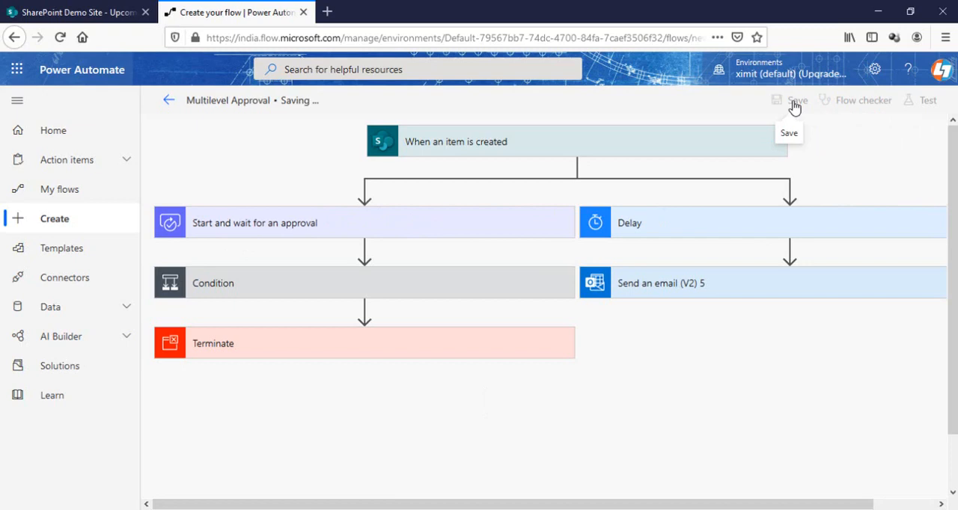
Create an item in the SharePoint Upcoming Project list with Project Name Test, Project Description Test and Project Cost 234324234, then save it
left_click(69, 12)
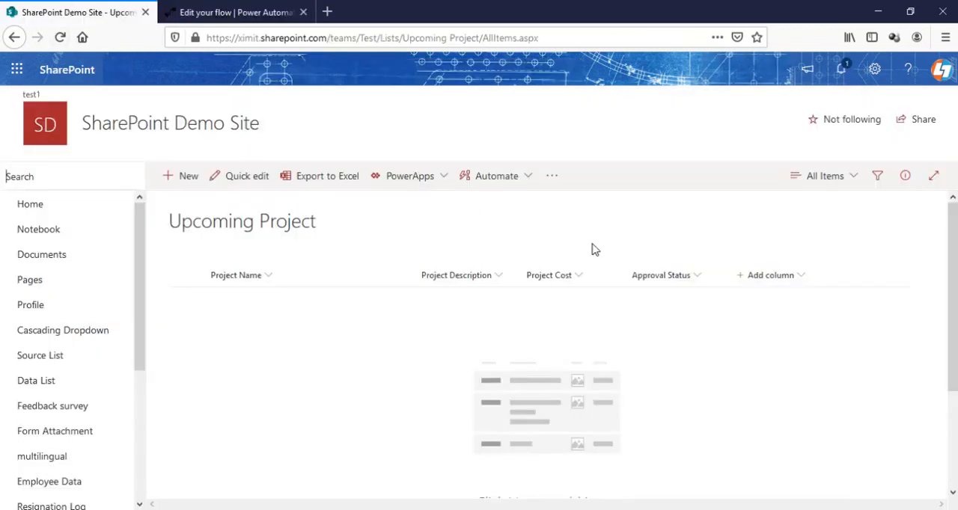
left_click(190, 179)
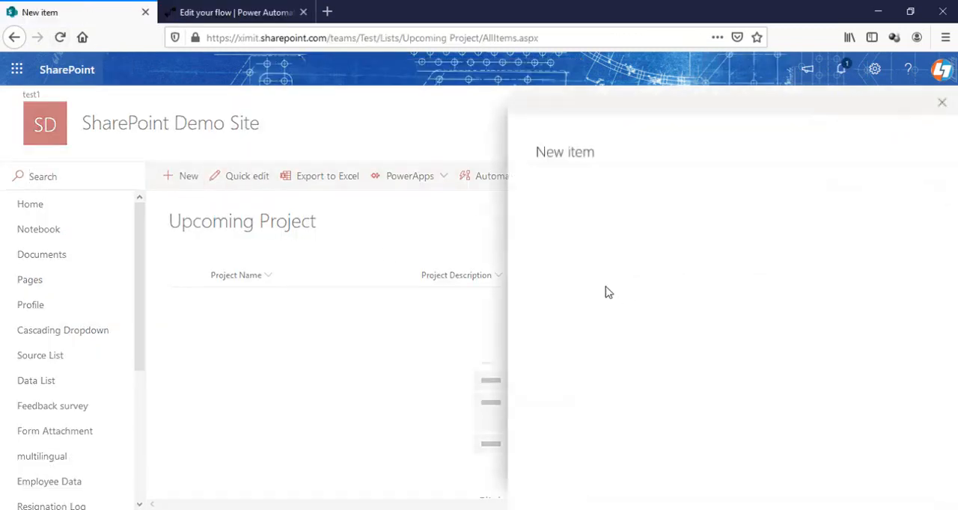
left_click(588, 206)
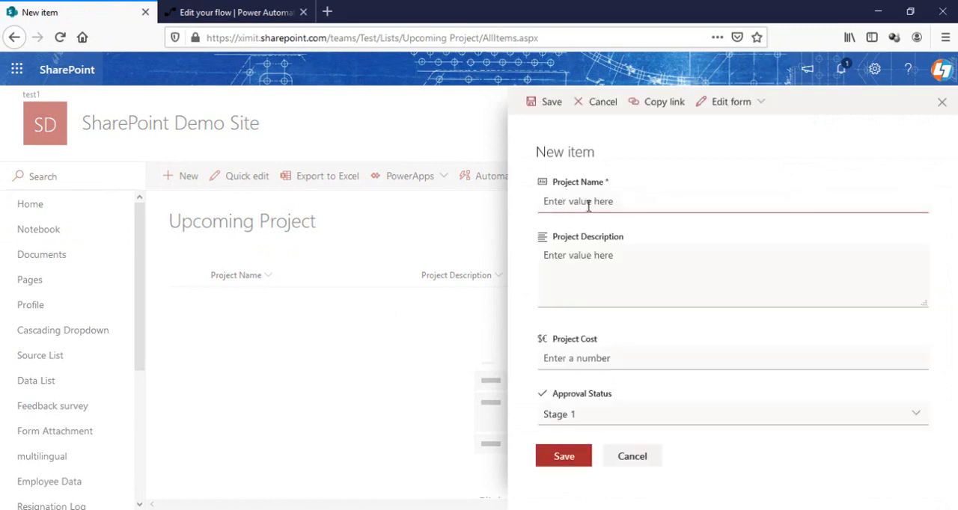
type("Test")
left_click(566, 278)
type("T")
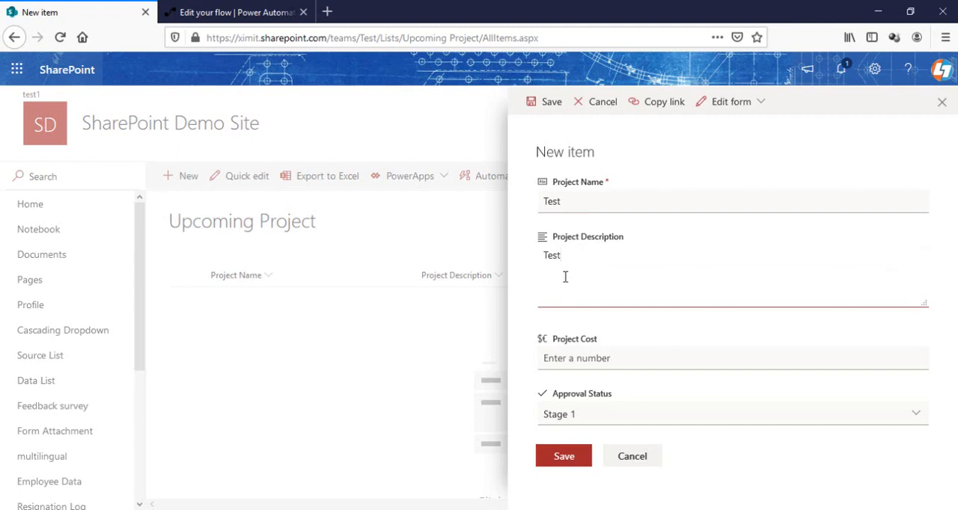
left_click(615, 360)
type("234324234")
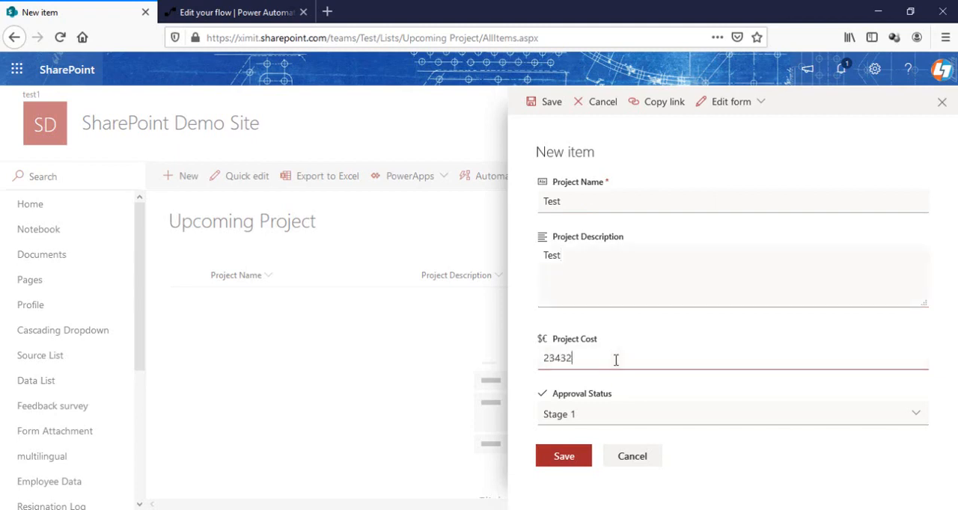
left_click(574, 462)
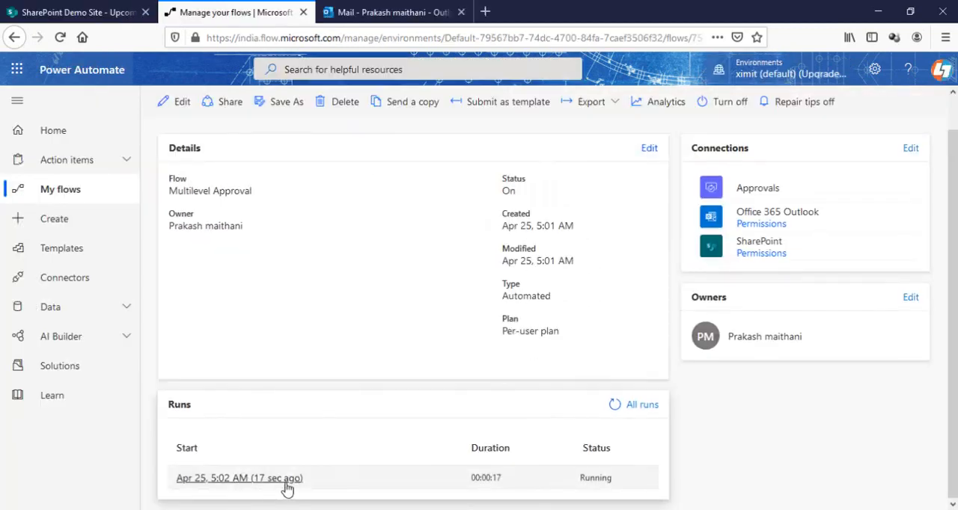
Open the latest run of the Multilevel Approval flow, and open the Stage 1 Approval request email in Outlook
left_click(257, 479)
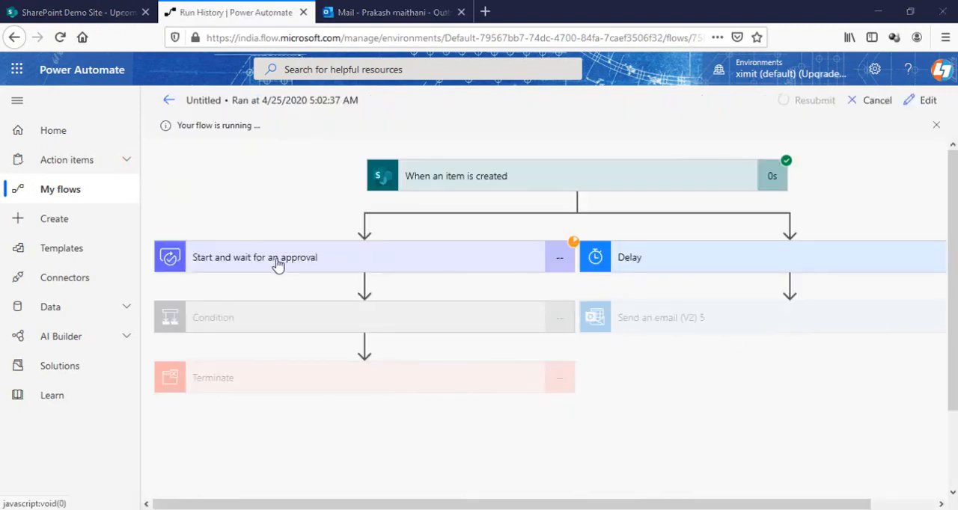
left_click(405, 10)
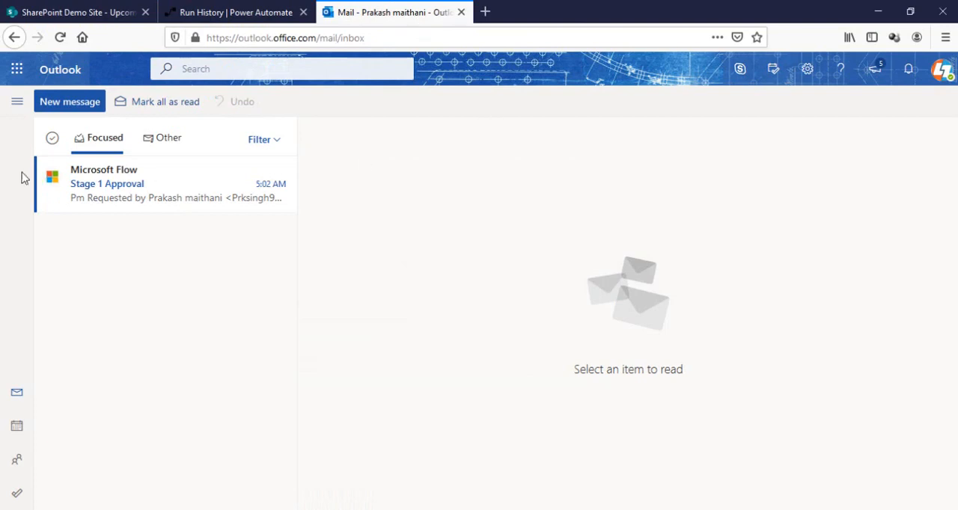
left_click(92, 178)
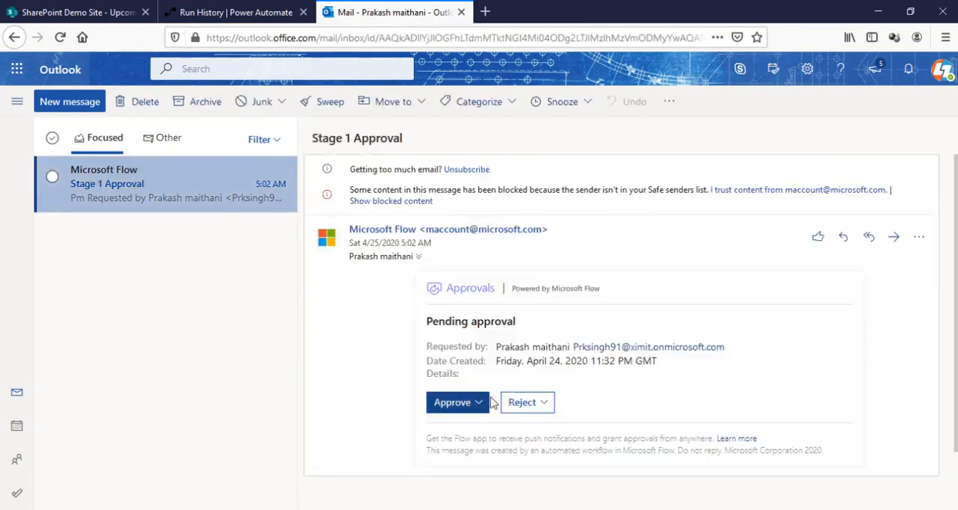
Approve the Stage 1 request from the email with the reason "Stage 2 Approval Start" and submit it
left_click(479, 405)
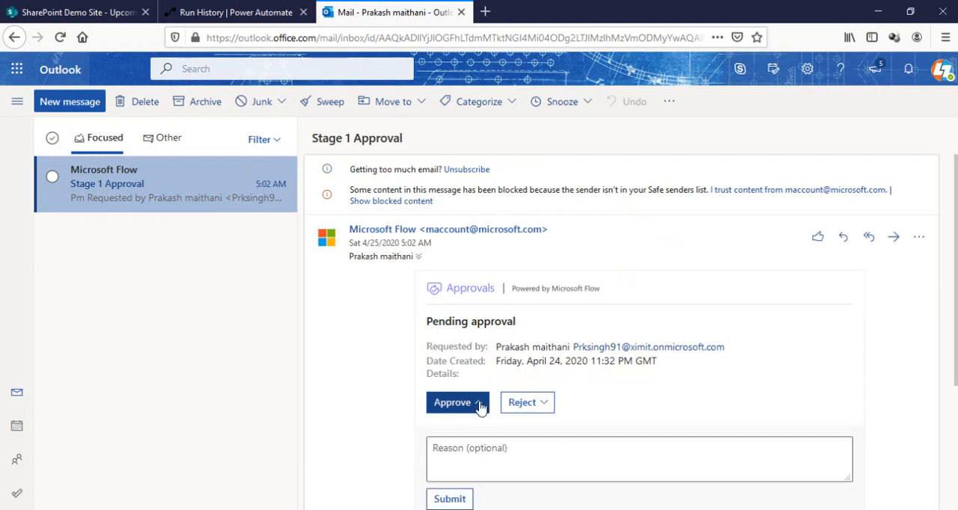
left_click(465, 452)
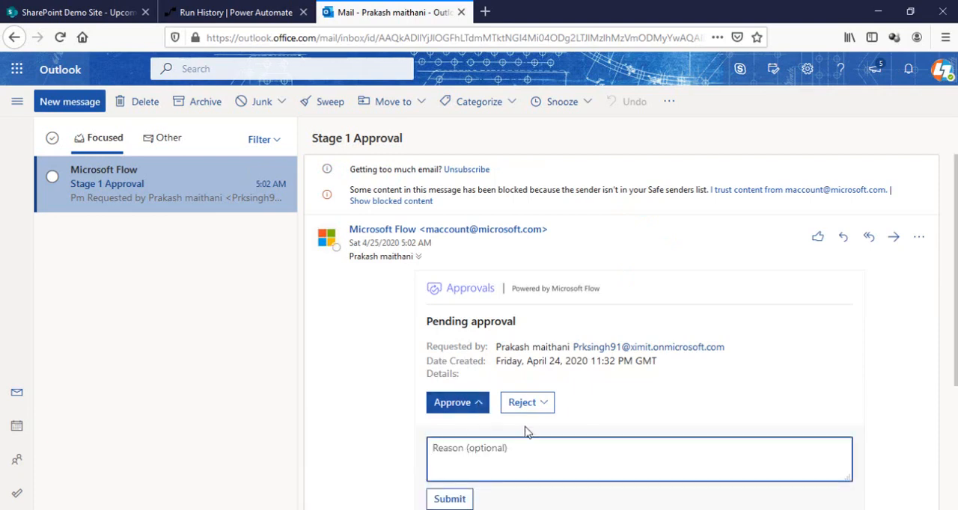
type("Stage 2 Approval Start")
scroll(526, 432, "down", 3)
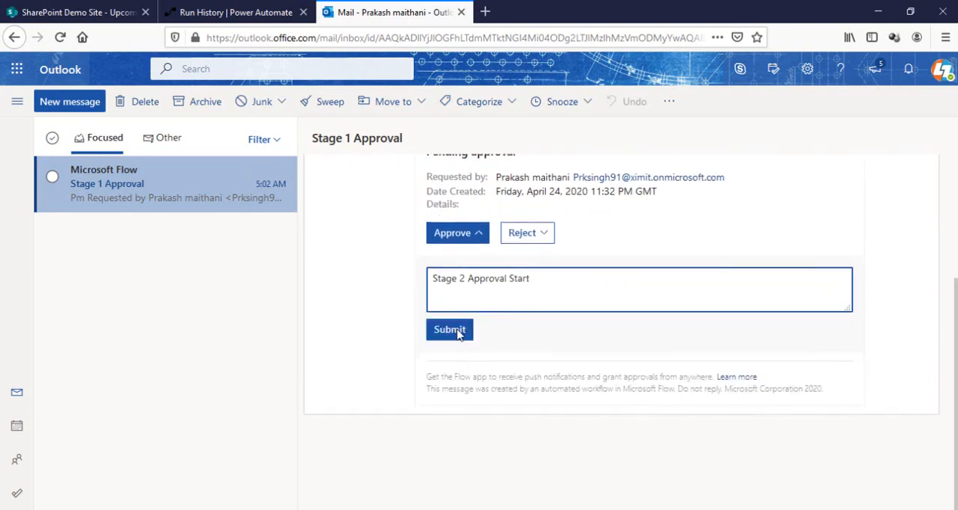
left_click(454, 332)
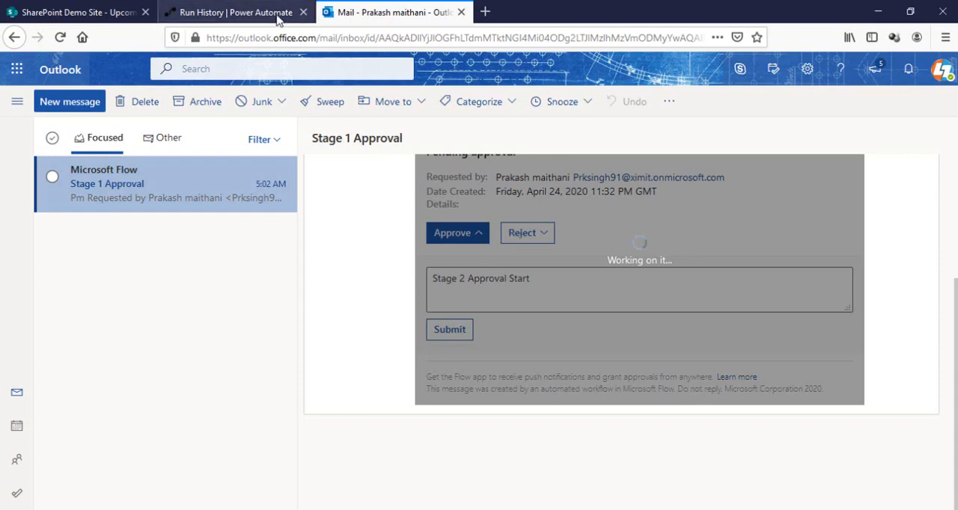
Check the flow run's progress in Power Automate and read the Approval Stage 1 notification email in Outlook
left_click(252, 11)
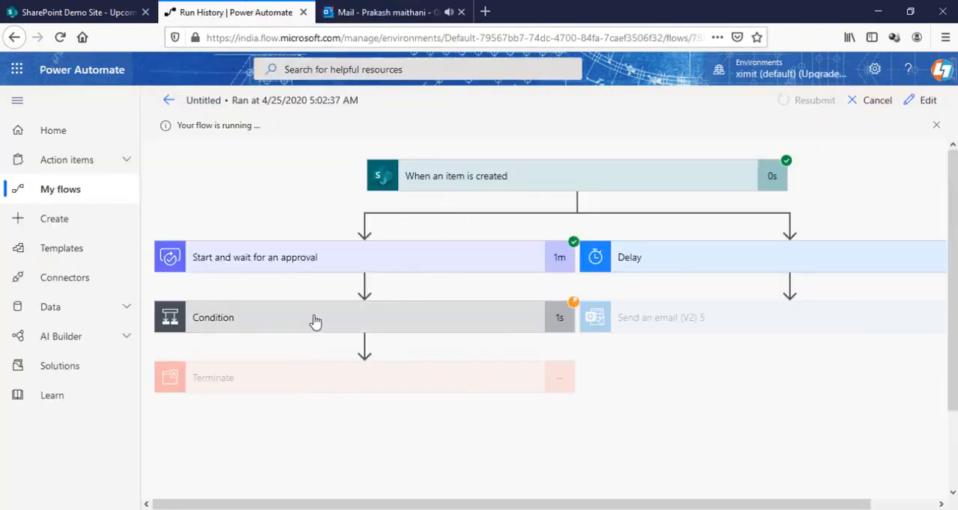
left_click(379, 13)
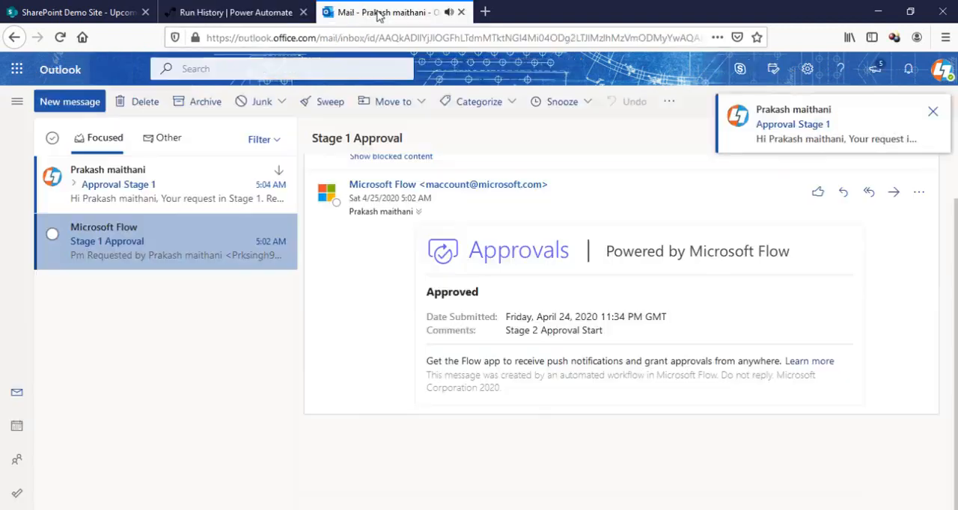
left_click(157, 187)
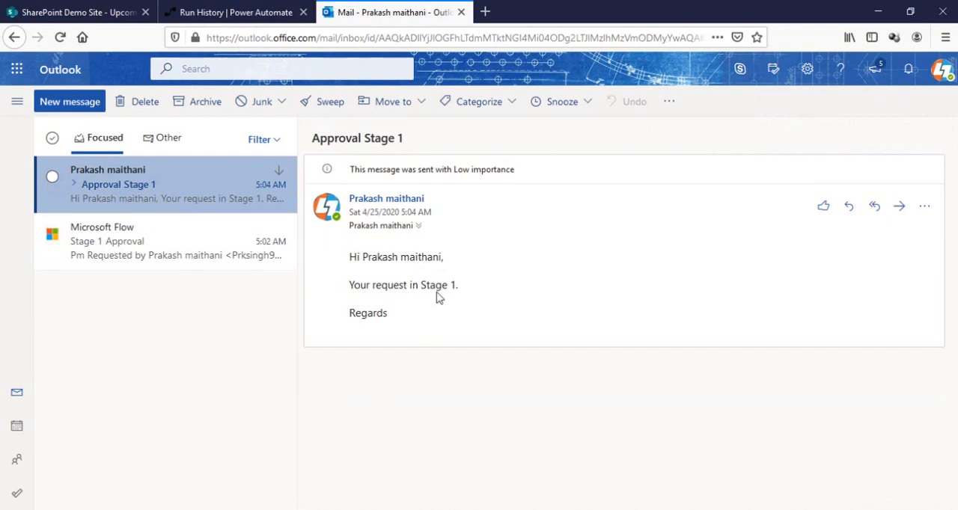
left_click(229, 13)
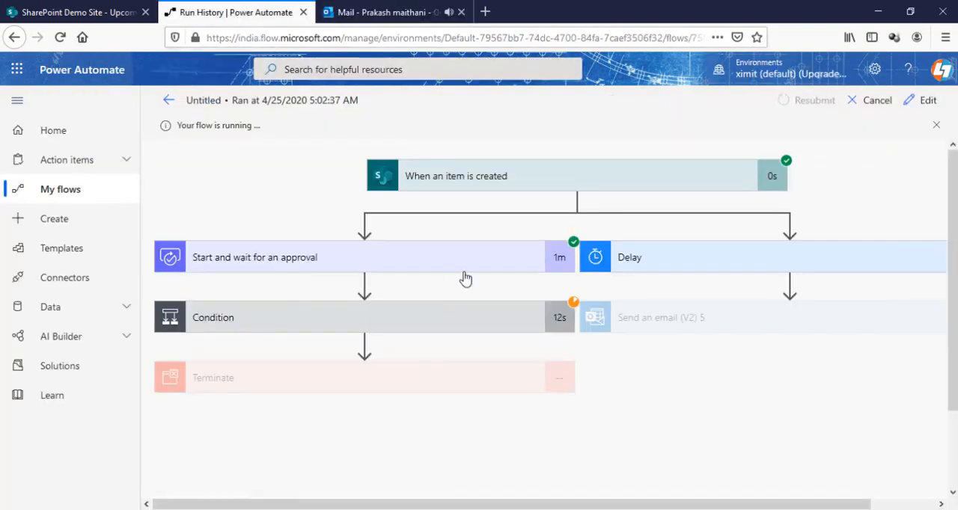
Open the Stage 2 approval request email in Outlook and approve it with the reason "Approved"
left_click(383, 12)
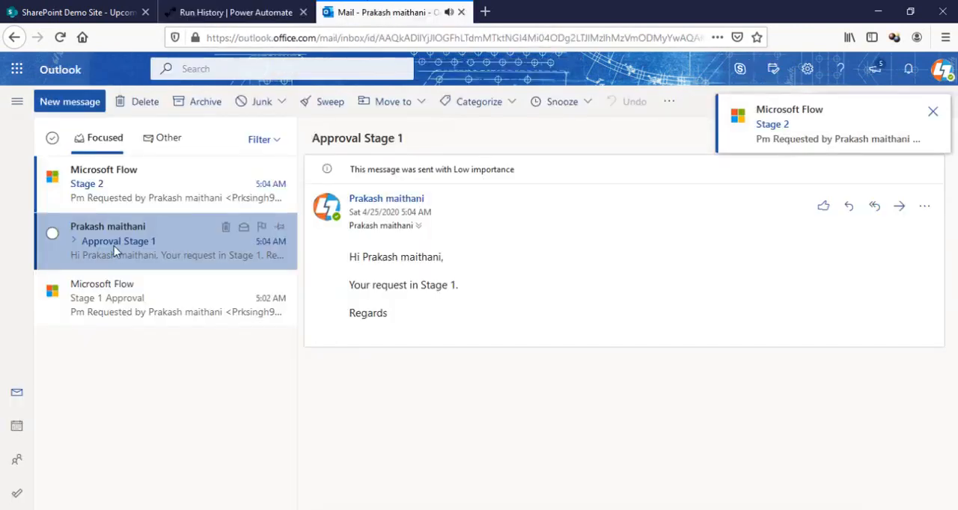
left_click(125, 184)
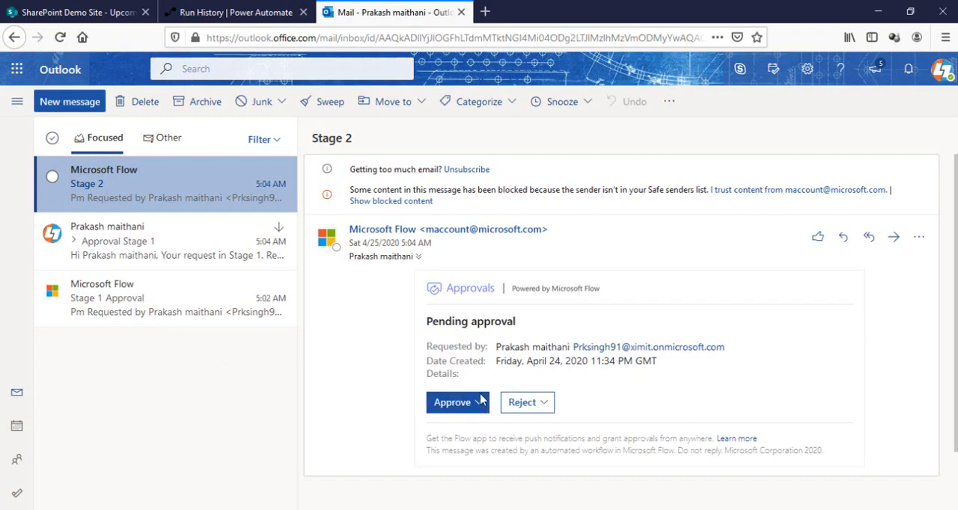
key("ctrl+shift+Tab")
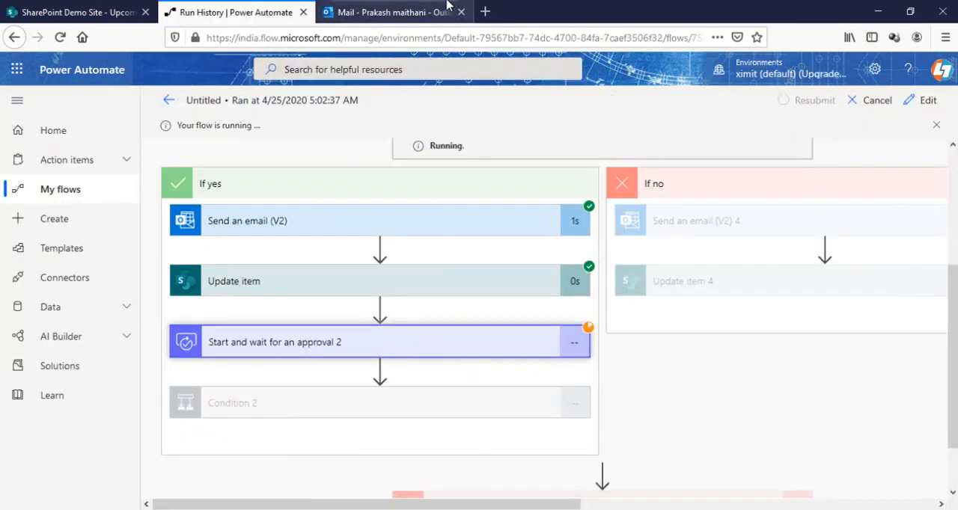
left_click(448, 6)
left_click(478, 405)
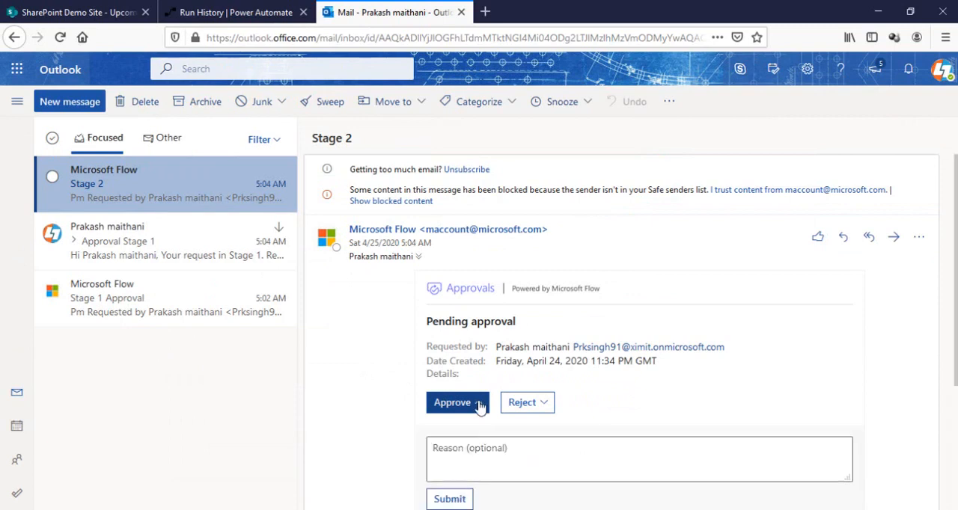
left_click(477, 447)
type("Approved")
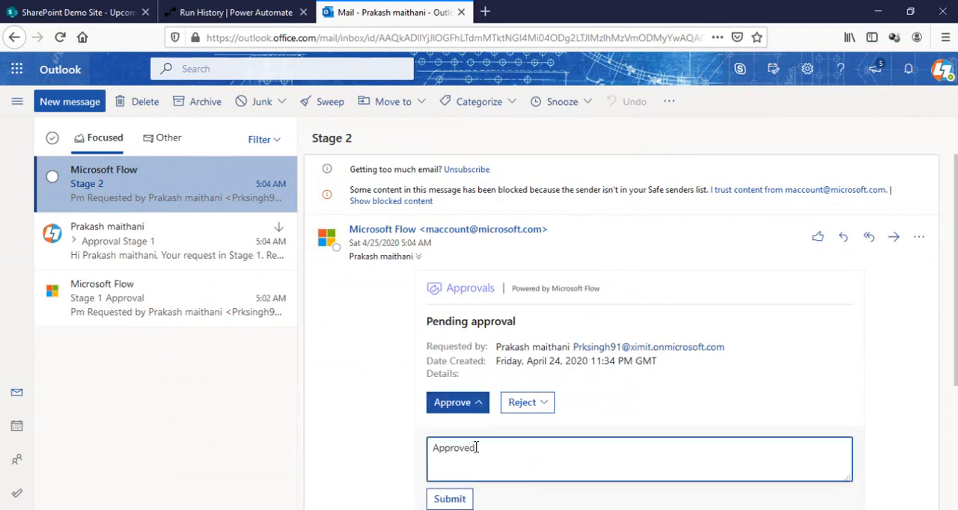
left_click(458, 499)
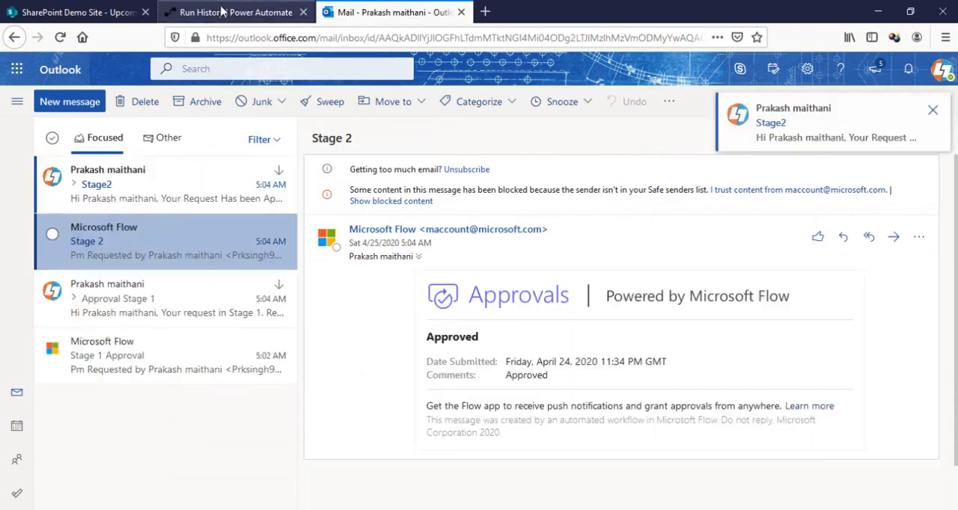
Read the Stage2 notification email and examine the status of the run's actions down to Terminate in Power Automate
left_click(133, 197)
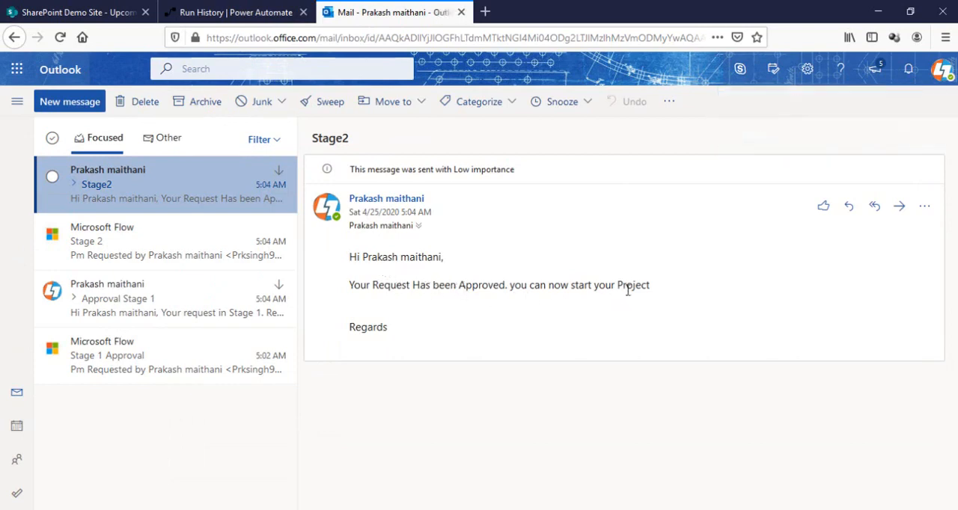
left_click(239, 12)
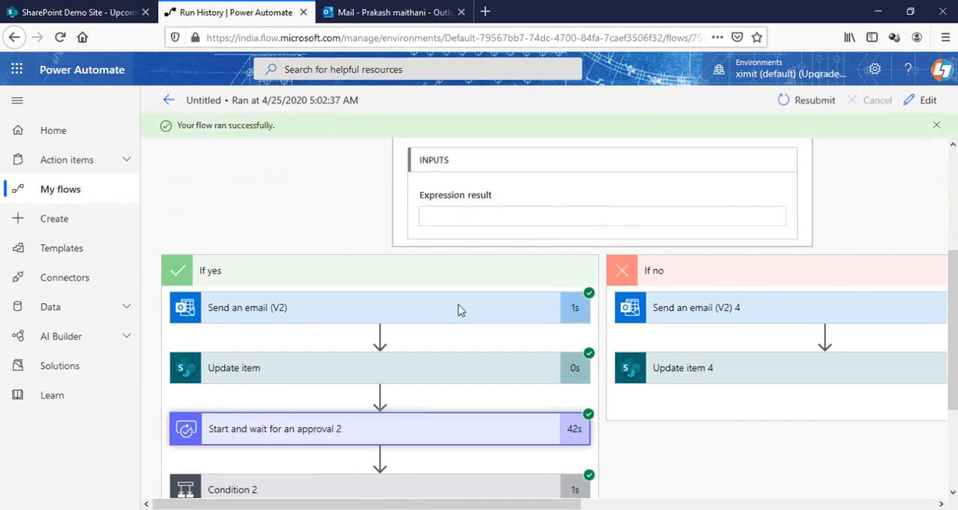
scroll(458, 307, "down", 3)
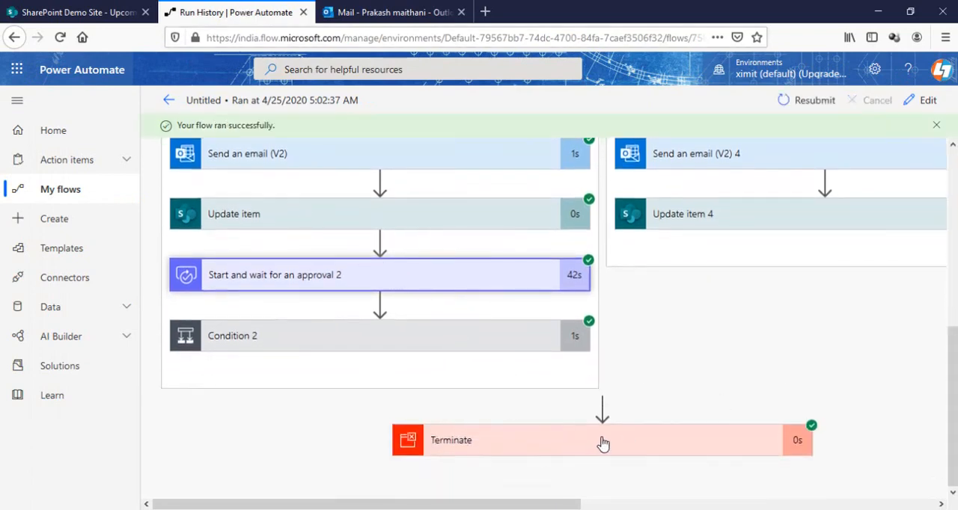
Reload the SharePoint Upcoming Project list to check the item's Approval Status, and review the run's actions in Power Automate again
left_click(112, 13)
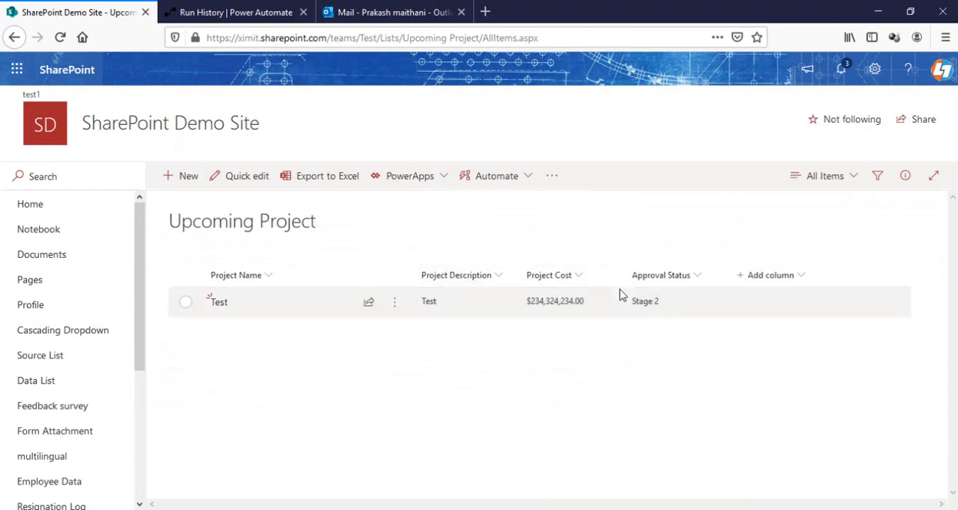
left_click(62, 36)
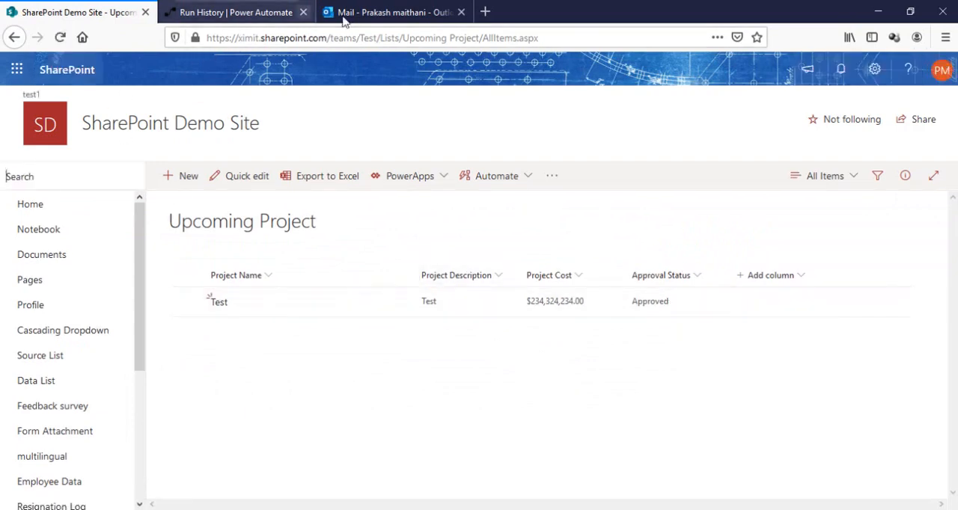
left_click(232, 12)
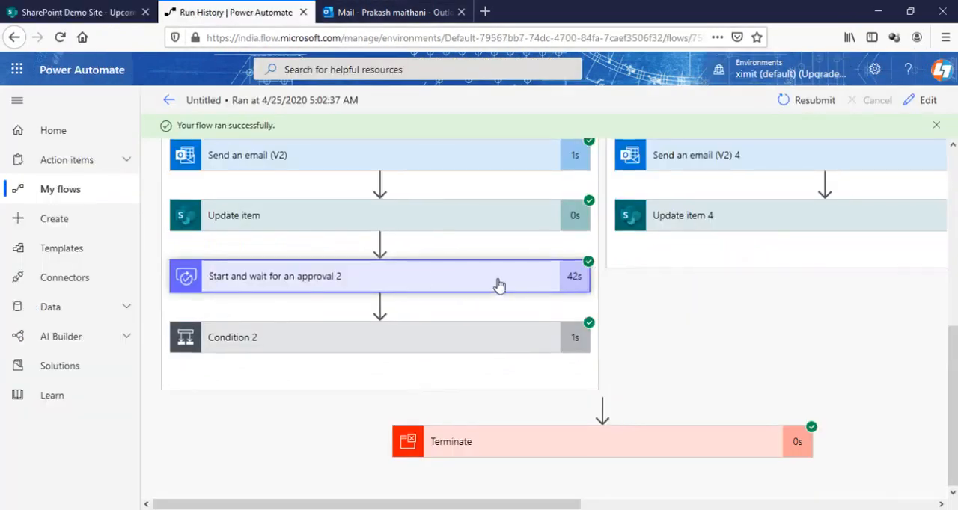
scroll(499, 285, "up", 3)
scroll(497, 283, "up", 2)
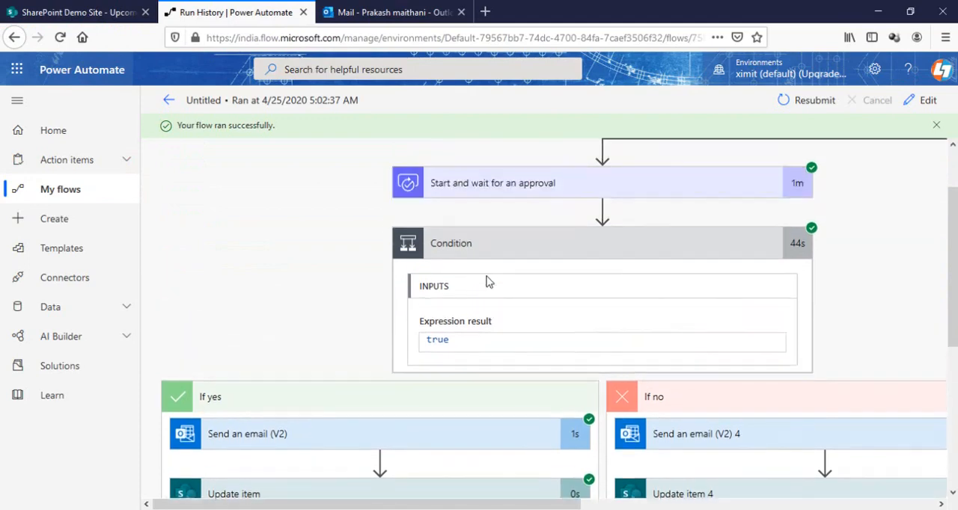
scroll(329, 285, "down", 10)
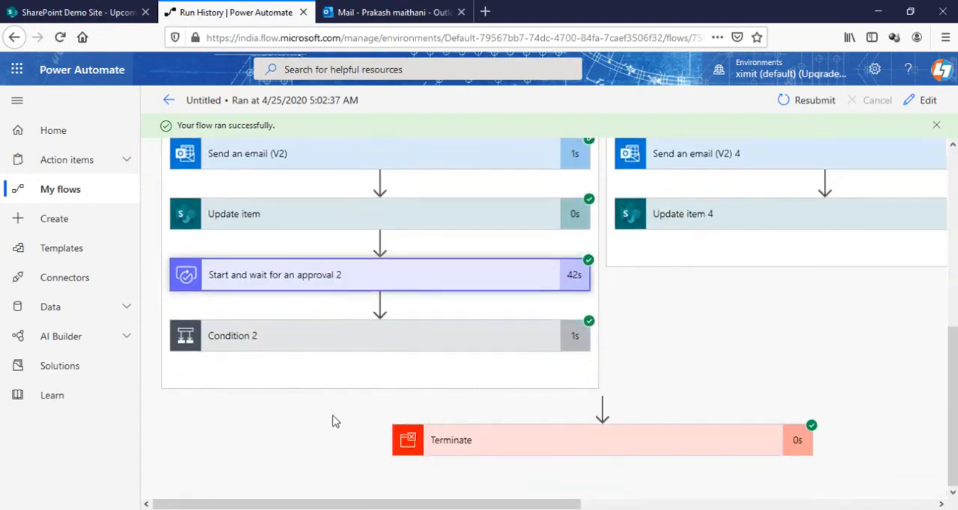
scroll(576, 328, "up", 5)
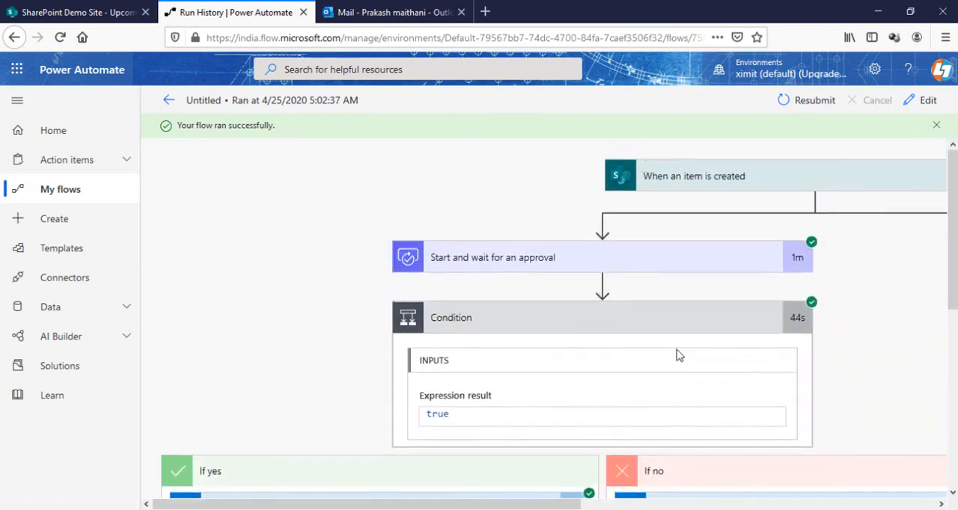